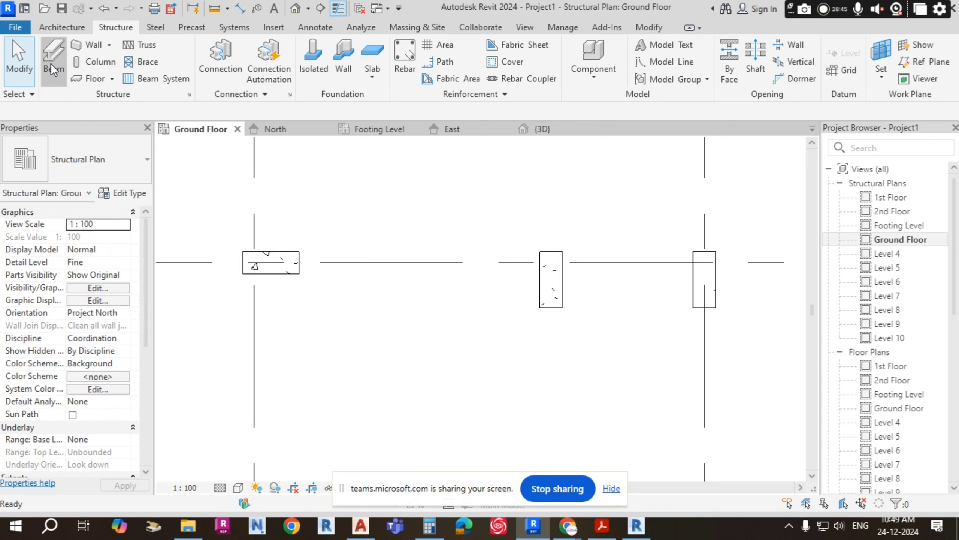
Step: Start loading a family for the beam tool and browse up to the US library folder
click(108, 164)
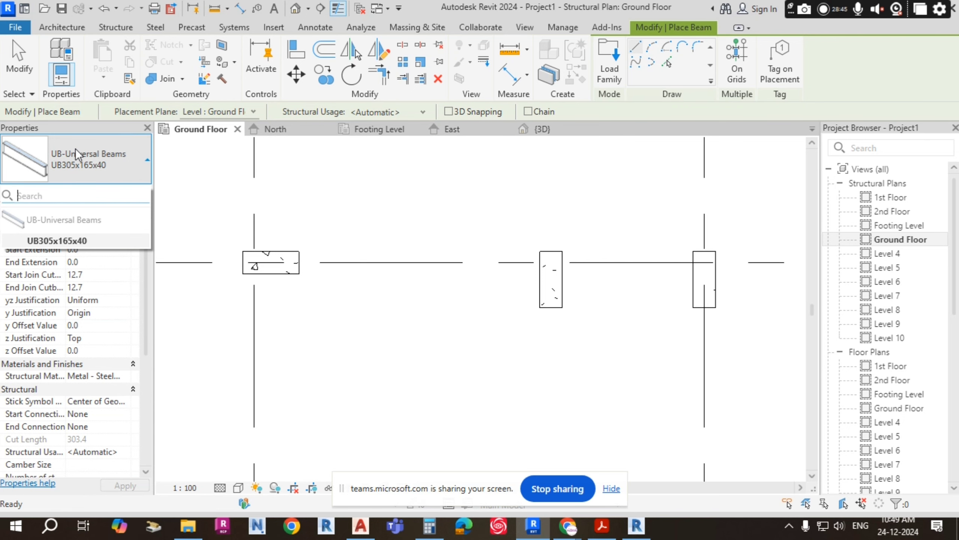
click(609, 66)
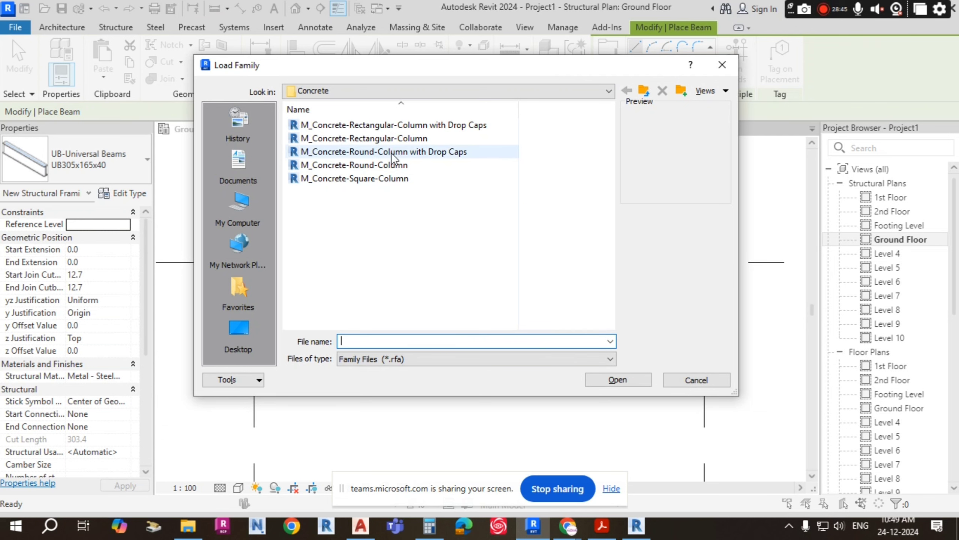
click(646, 94)
click(644, 91)
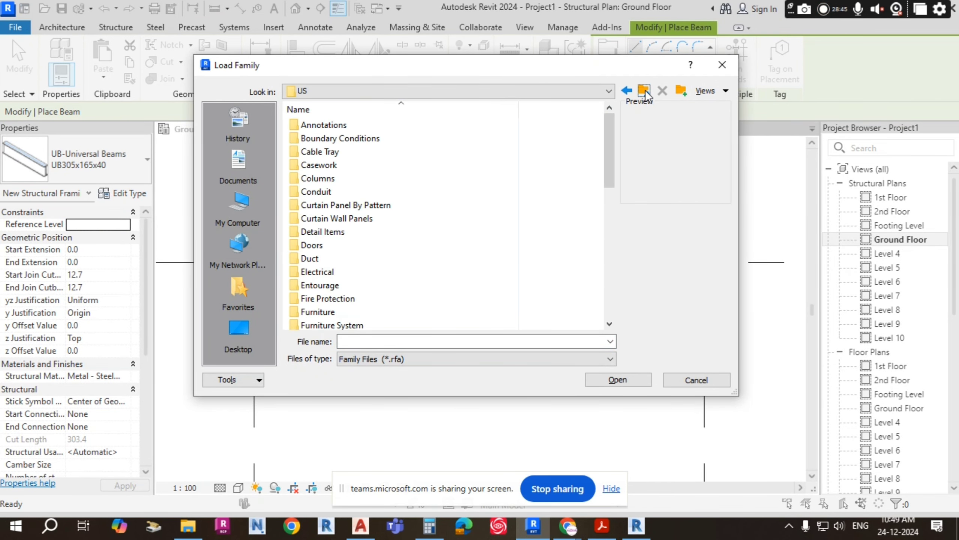
Step: Open the Concrete folder inside Structural Framing in the US family library
scroll(329, 277, down, 1)
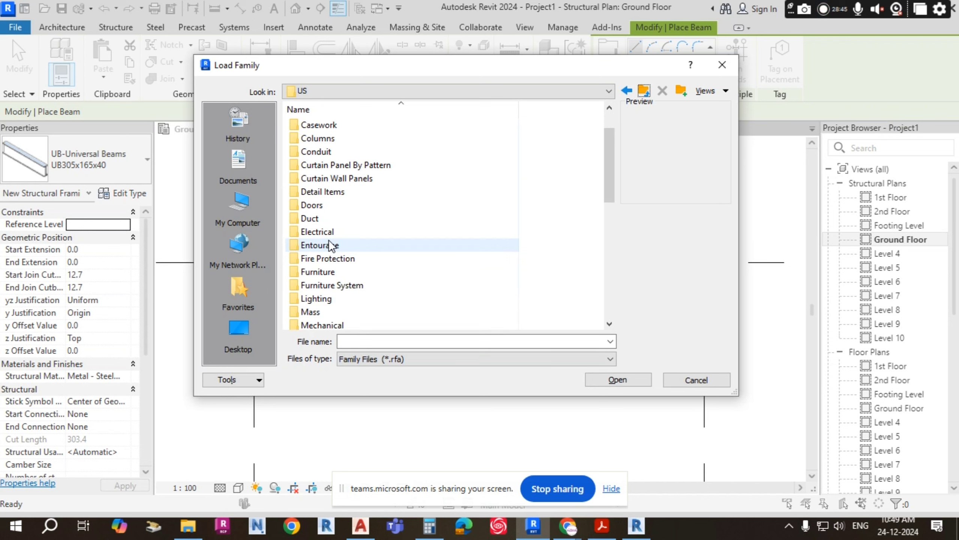
scroll(340, 264, down, 5)
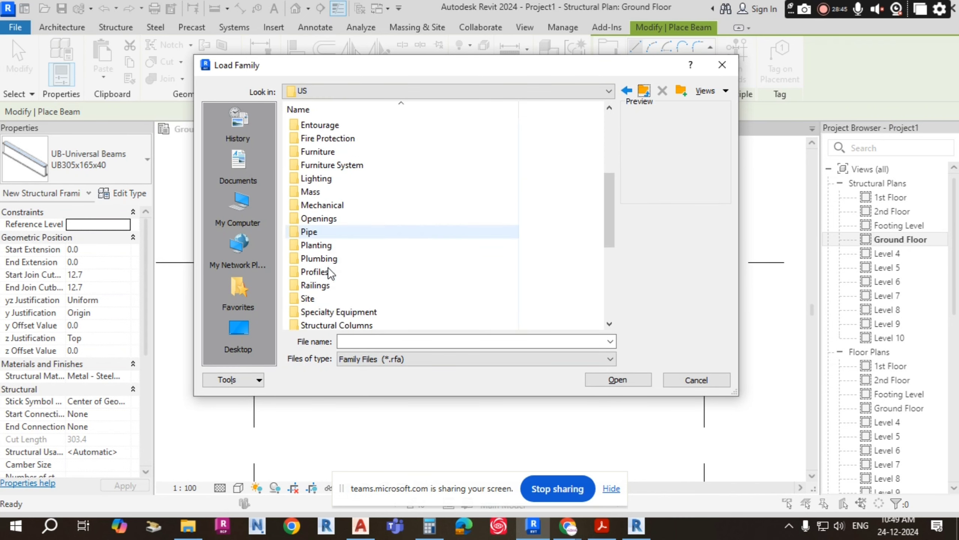
scroll(354, 261, down, 1)
click(359, 244)
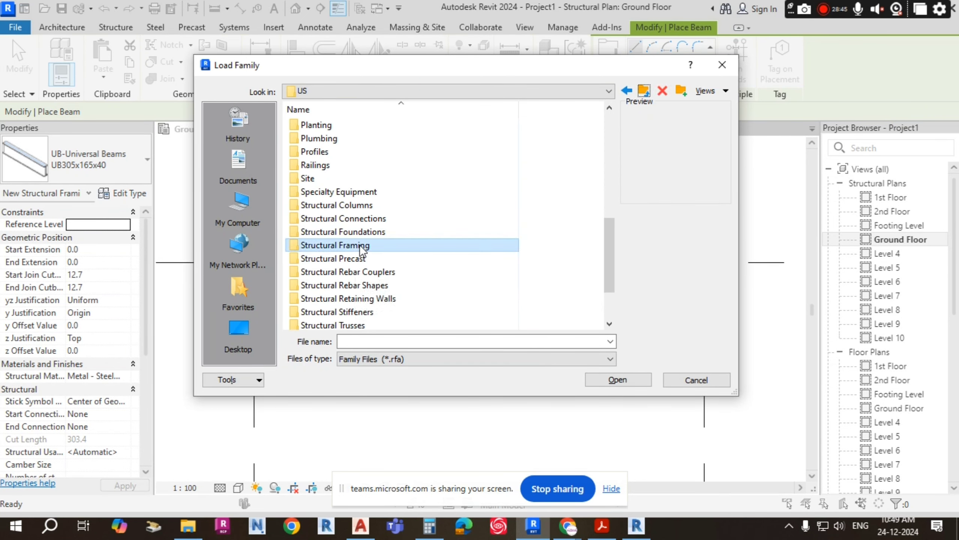
click(349, 205)
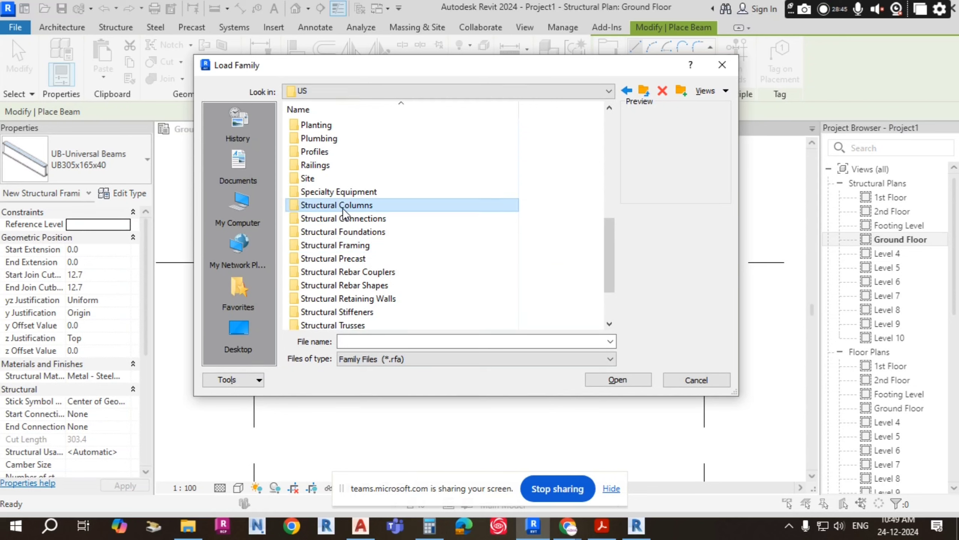
click(363, 232)
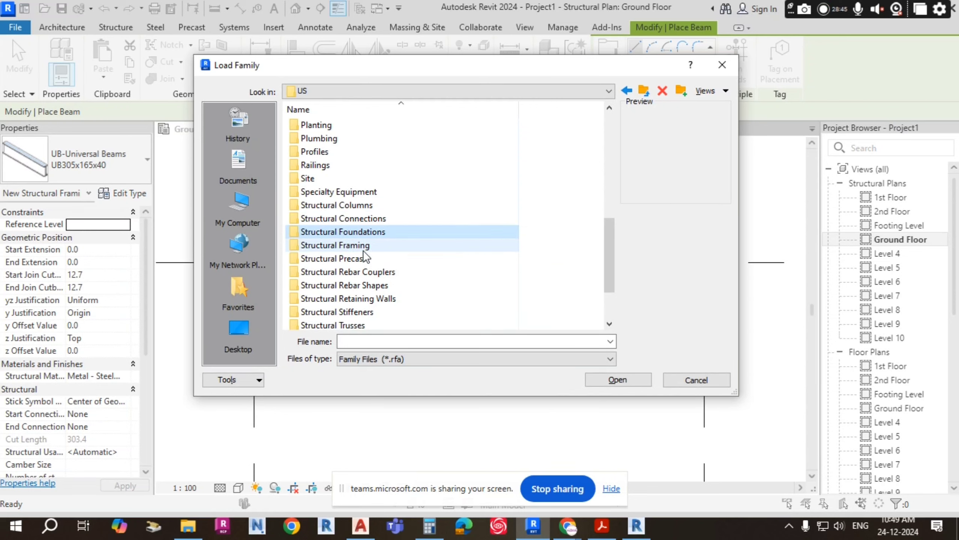
click(353, 247)
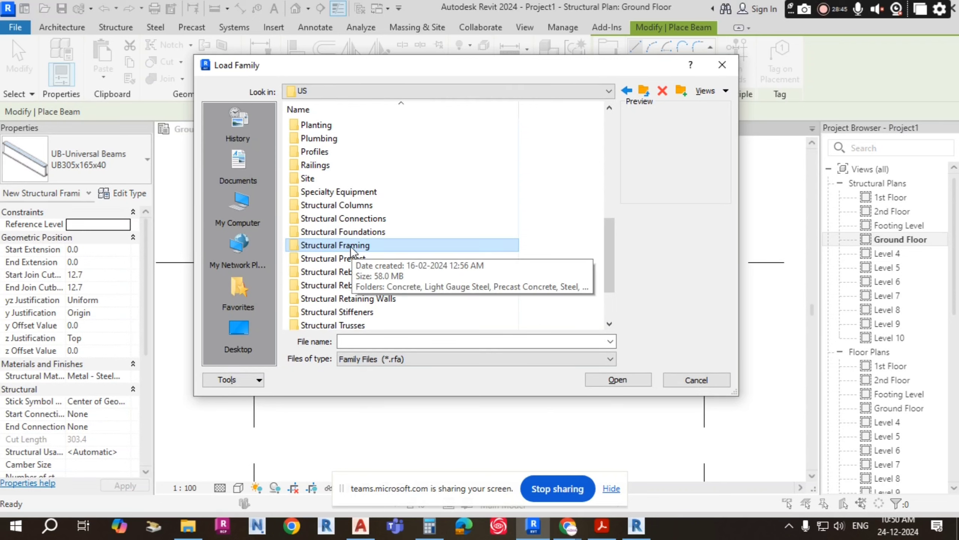
double_click(351, 246)
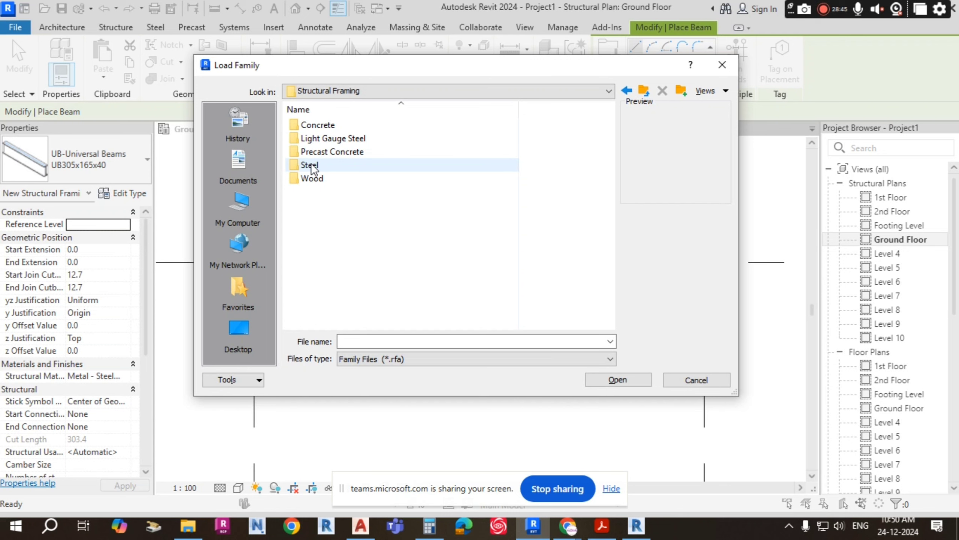
click(331, 131)
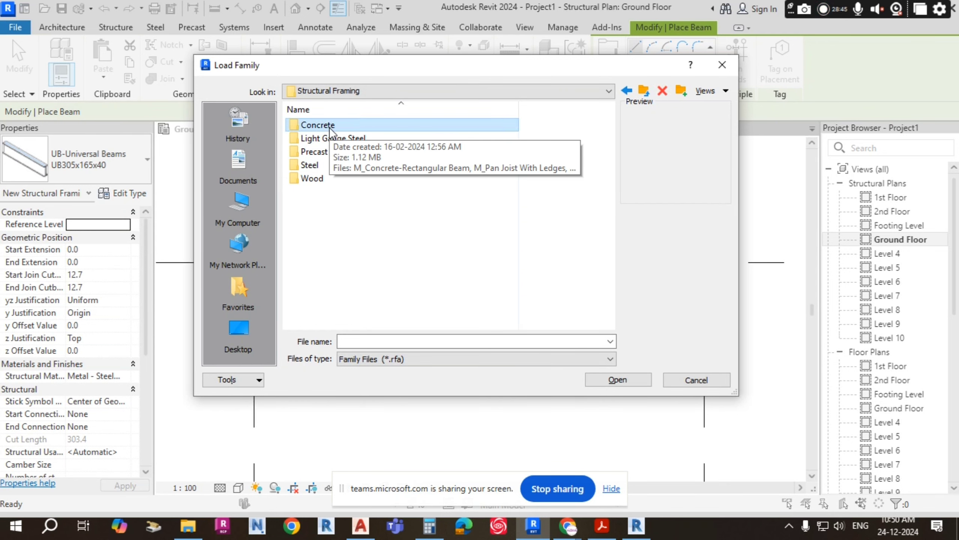
double_click(327, 127)
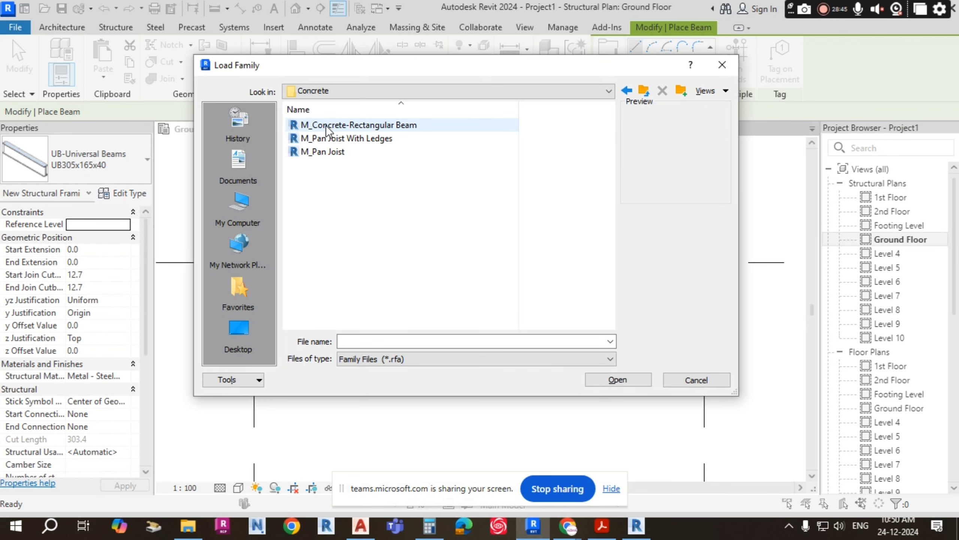
Step: Preview the M_Pan Joist With Ledges and M_Pan Joist families, and select M_Concrete-Rectangular Beam for loading
click(375, 128)
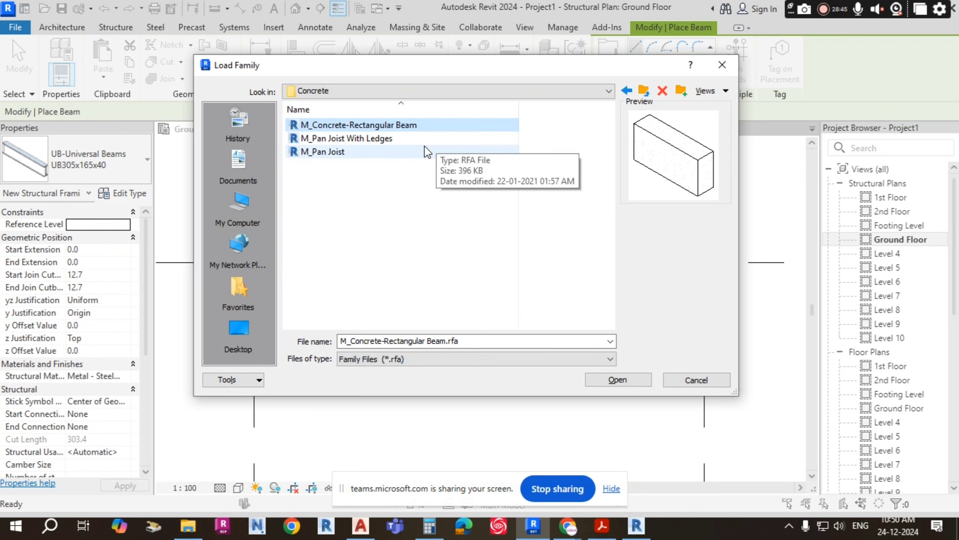
click(360, 140)
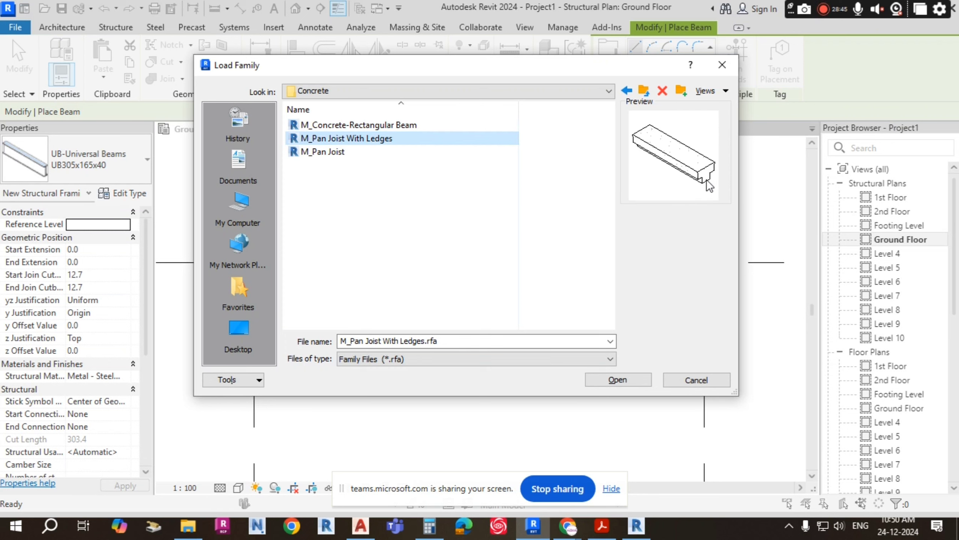
click(331, 153)
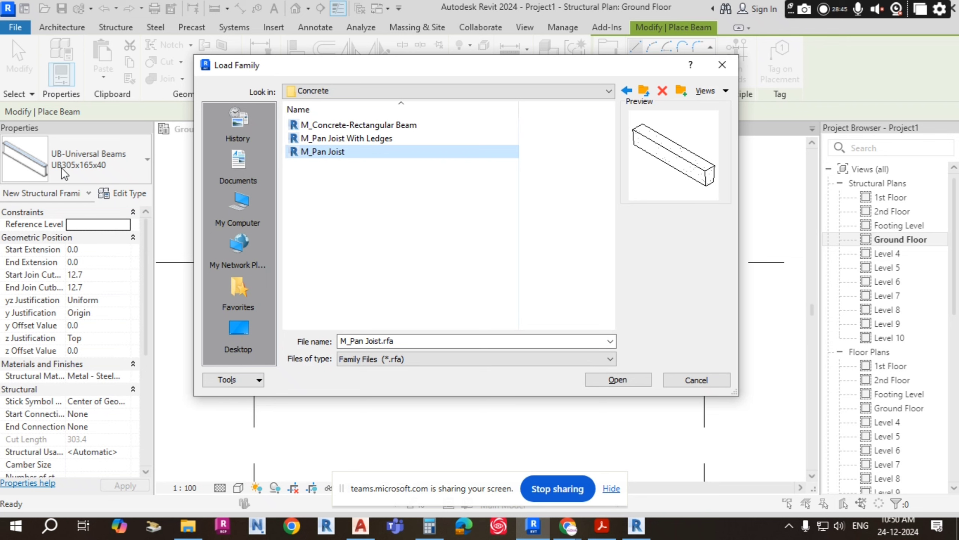
click(370, 128)
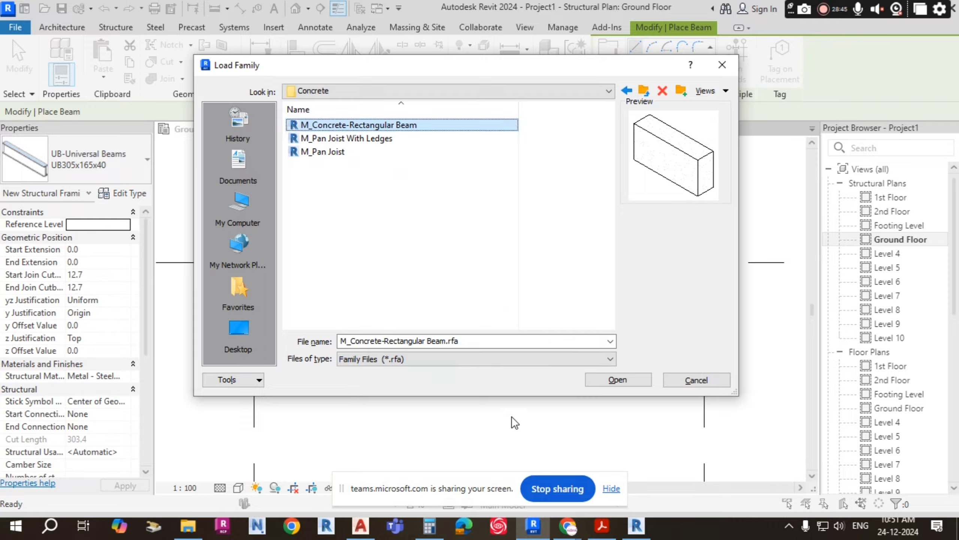
Step: Switch to the AutoCAD structural drawing and examine the b and h sizes of beam TB1 in the concrete beams schedule
key(alt+Tab)
scroll(467, 250, down, 1)
scroll(423, 223, down, 2)
scroll(393, 189, up, 4)
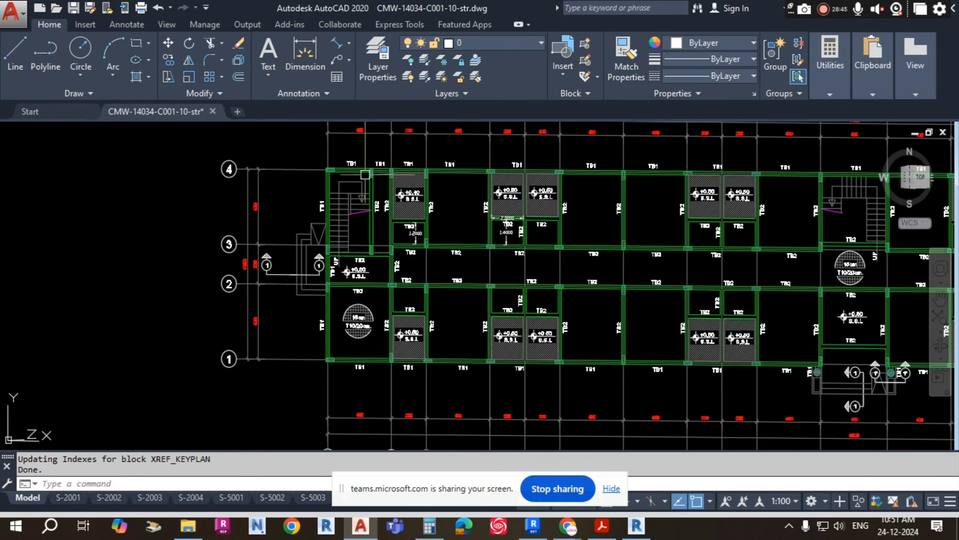
scroll(329, 205, down, 2)
scroll(381, 212, down, 6)
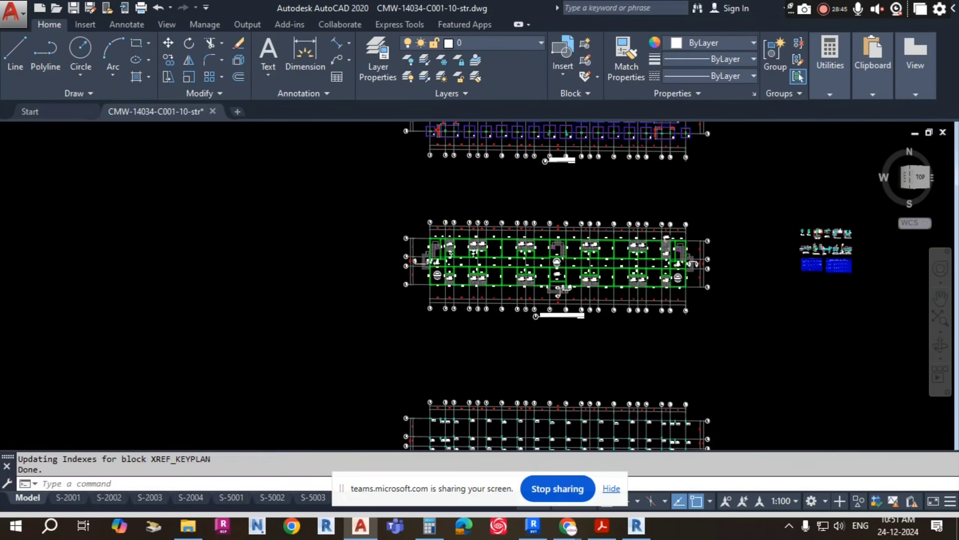
scroll(610, 280, up, 4)
scroll(610, 281, up, 8)
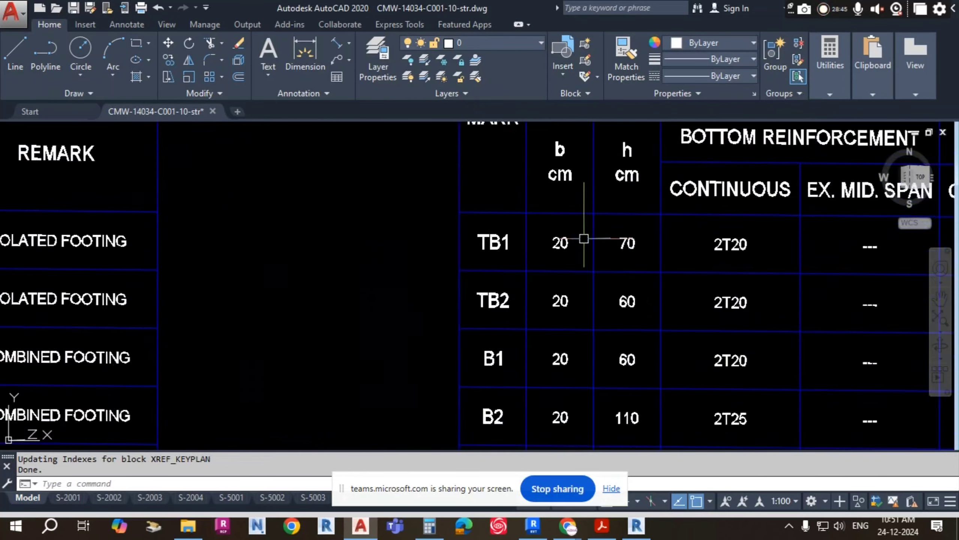
scroll(565, 261, down, 2)
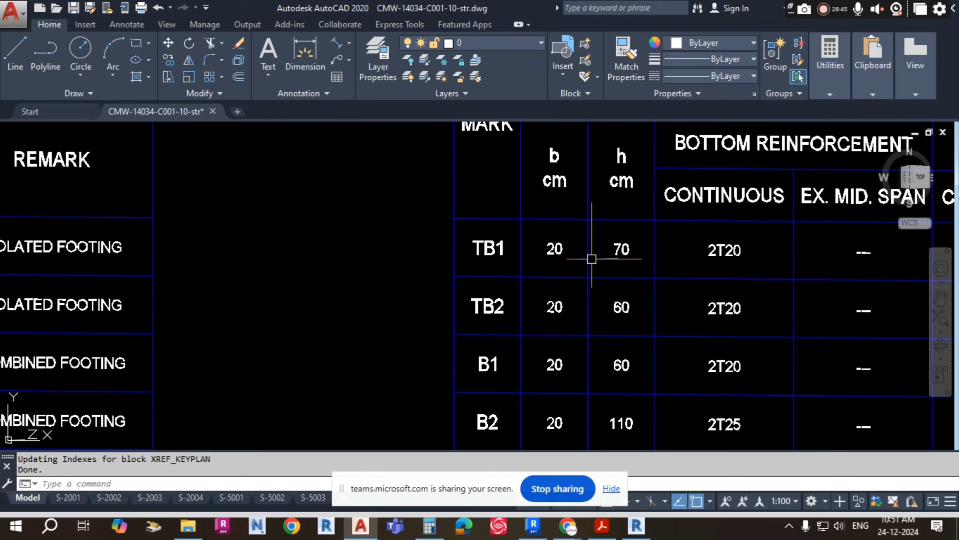
scroll(616, 251, down, 2)
scroll(565, 251, down, 3)
scroll(577, 261, down, 3)
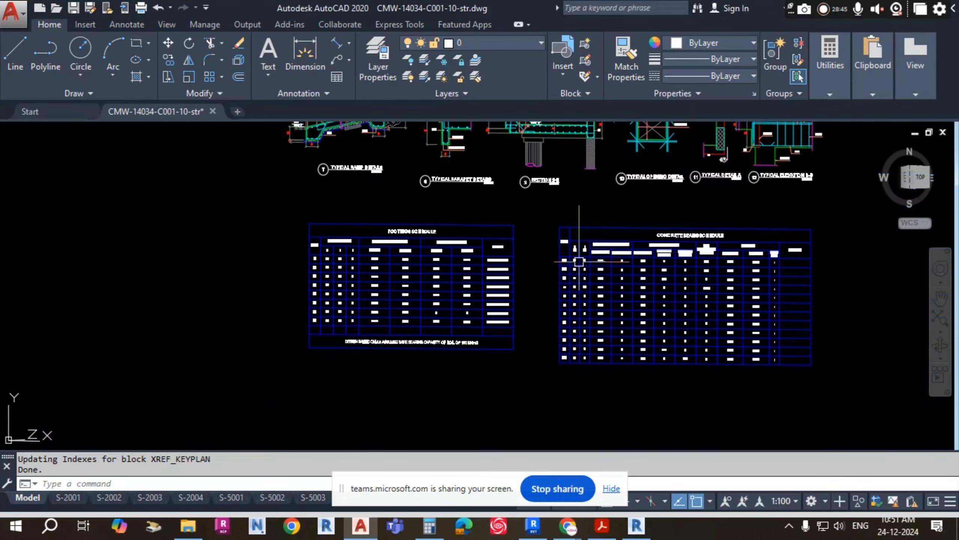
scroll(570, 261, up, 3)
Step: Switch back to Revit, load the M_Concrete-Rectangular Beam family and choose its 300 x 600mm type
key(alt+Tab)
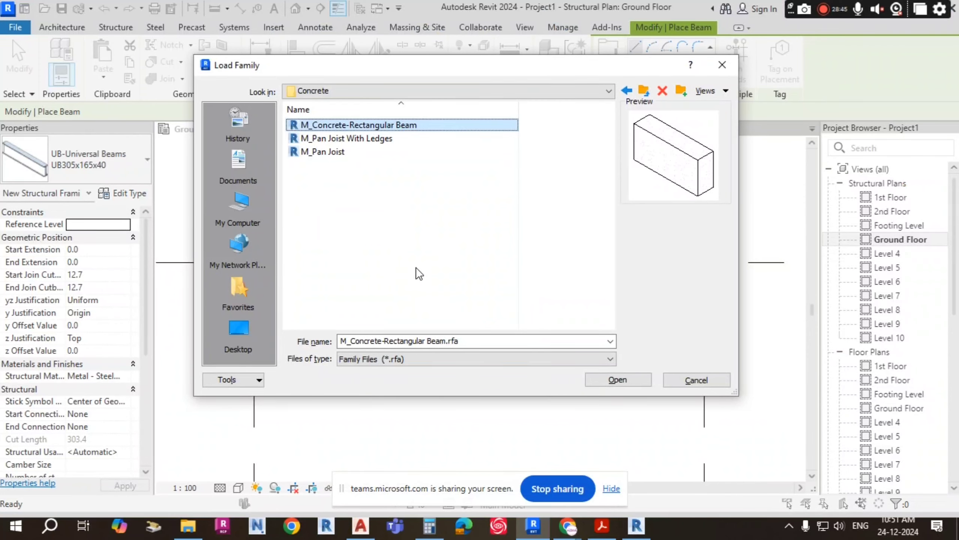
click(630, 379)
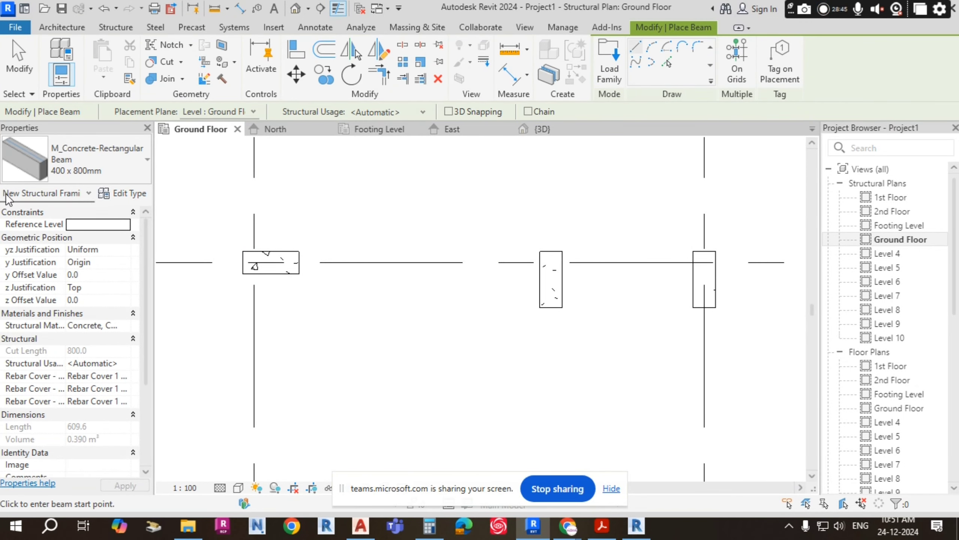
click(82, 168)
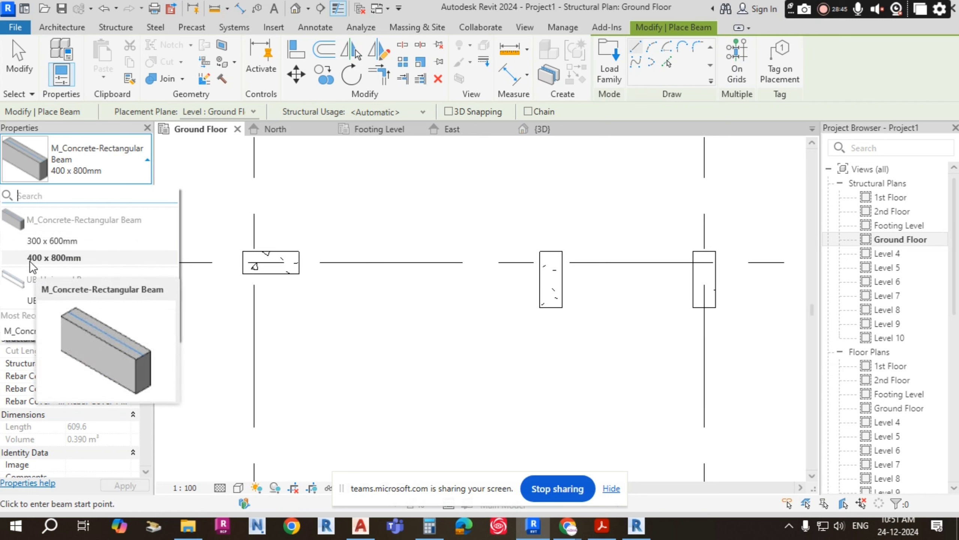
click(65, 242)
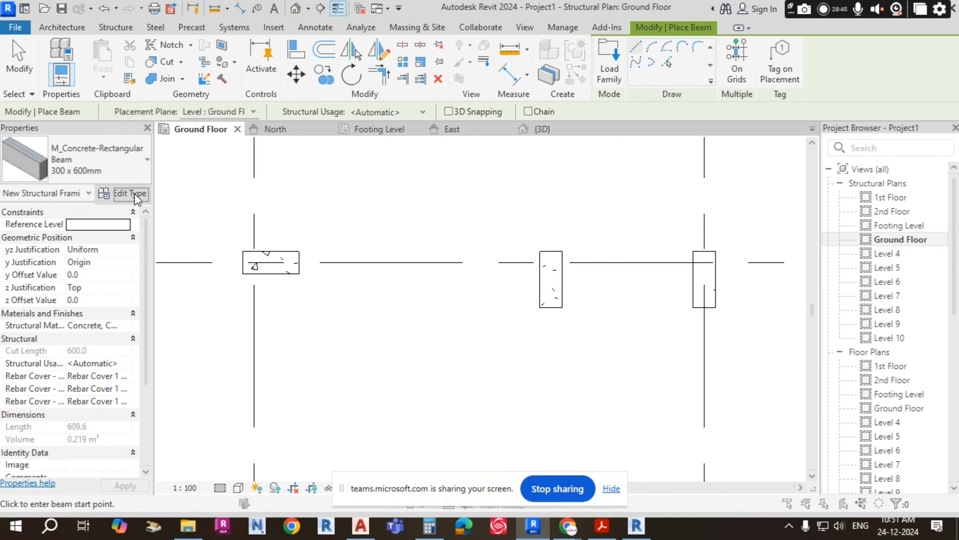
Step: Start duplicating the 300 x 600mm beam type, and check TB1's b and h in the AutoCAD concrete beams schedule
click(134, 193)
drag(513, 29, 516, 23)
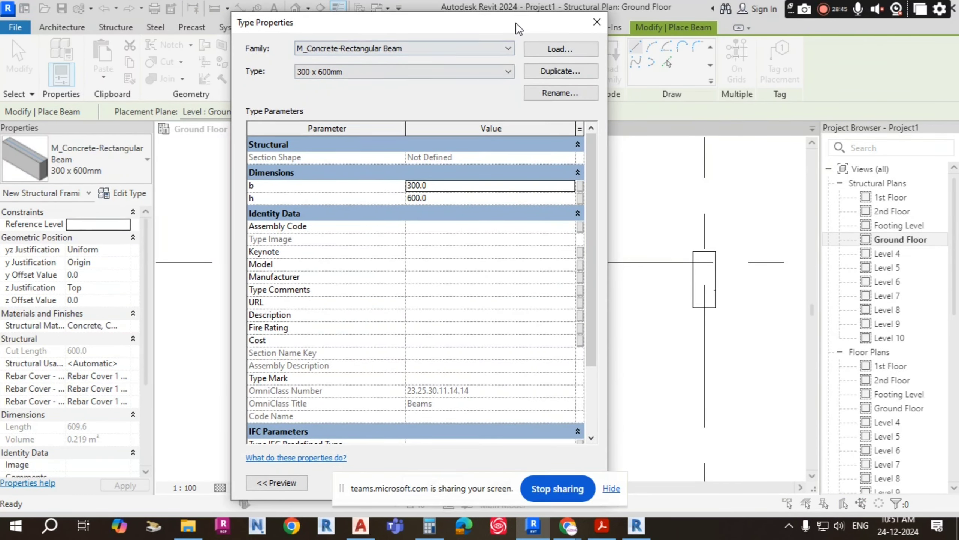
click(574, 69)
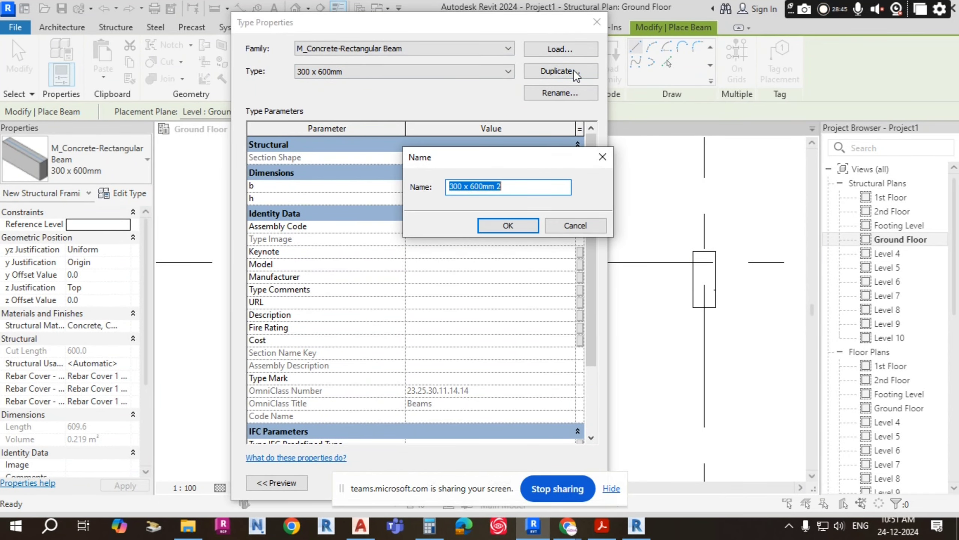
click(454, 187)
key(alt+Tab)
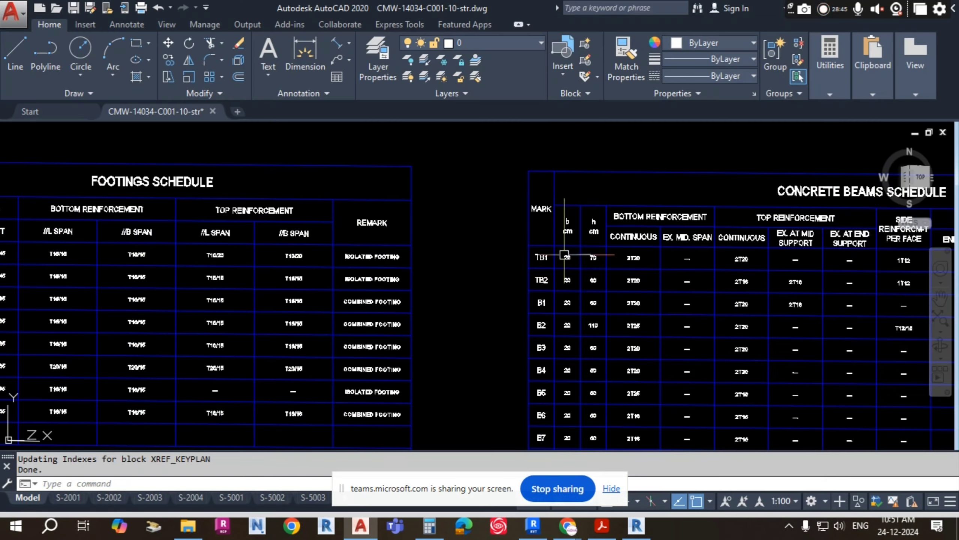
scroll(603, 260, up, 2)
scroll(466, 260, down, 1)
scroll(525, 249, up, 1)
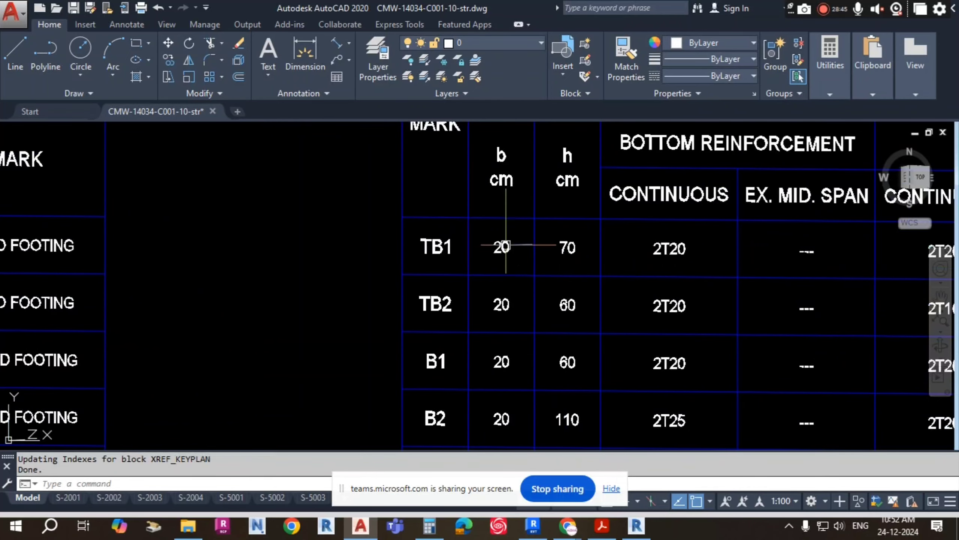
scroll(460, 289, up, 1)
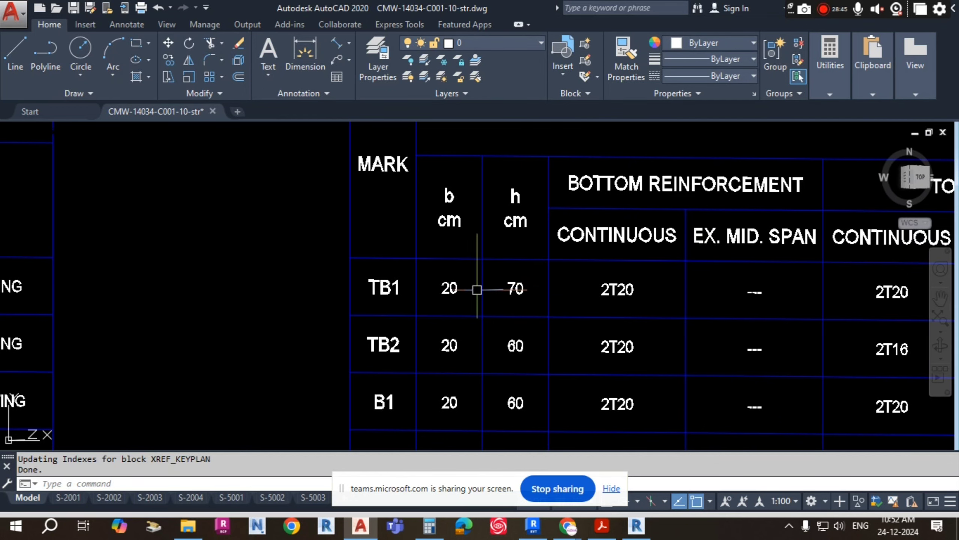
Step: Return to Revit and name the duplicated beam type 200(L) x 700 (B)mm_TB1
key(alt+Tab)
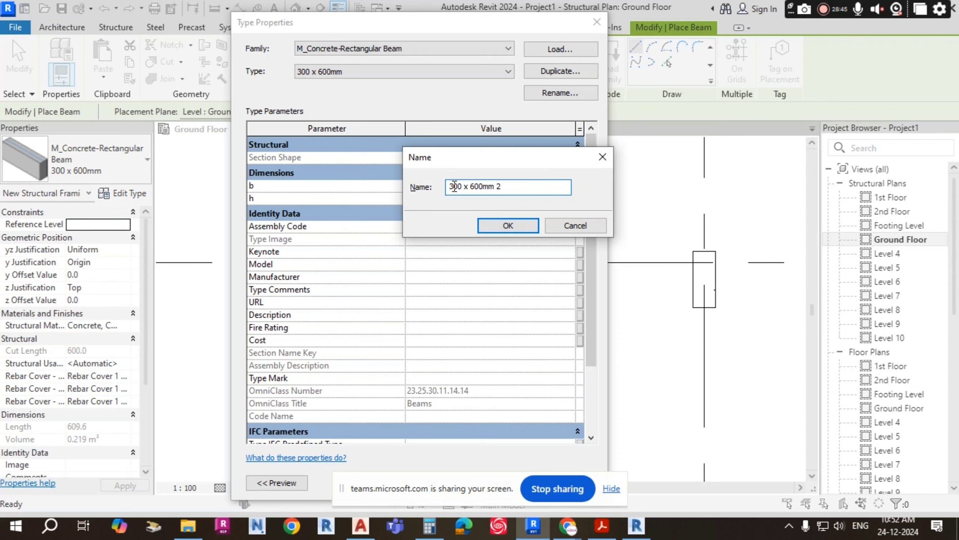
drag(455, 187, 444, 187)
text(200()
text(L))
key(BackSpace)
text(7)
click(491, 186)
text((B))
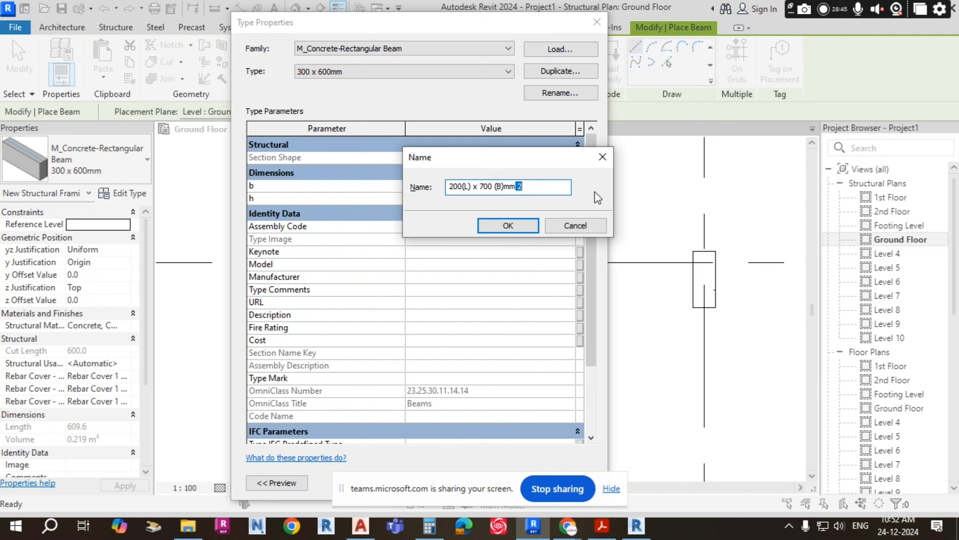
key(BackSpace)
text(t)
key(BackSpace)
text(TB1)
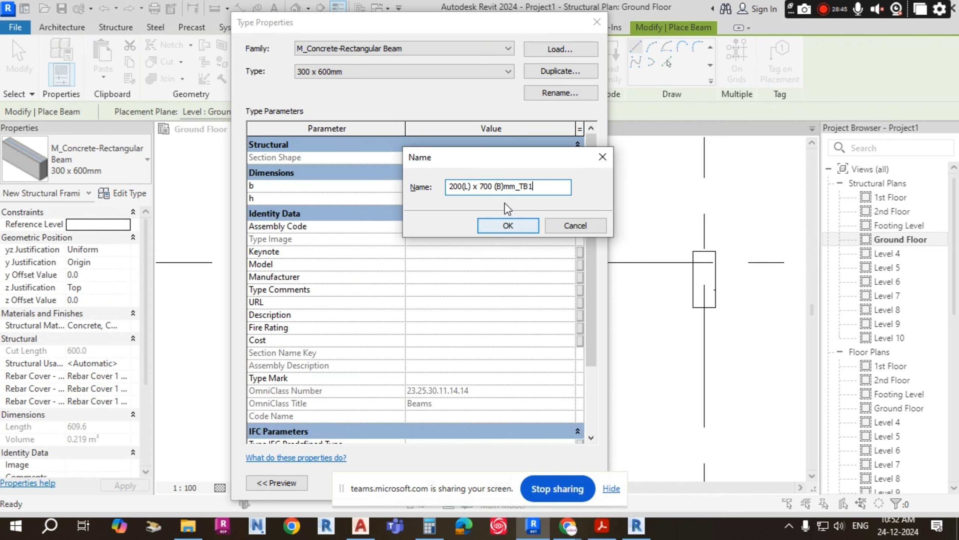
click(516, 223)
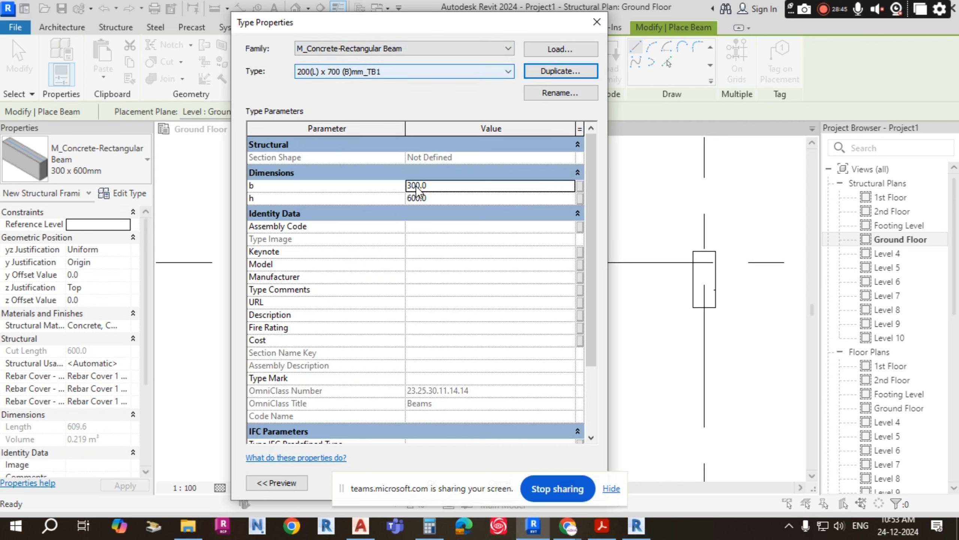
Step: Set the duplicated beam type's b to 200, h to 700 and Type Mark to TB1, and accept the type properties
click(435, 187)
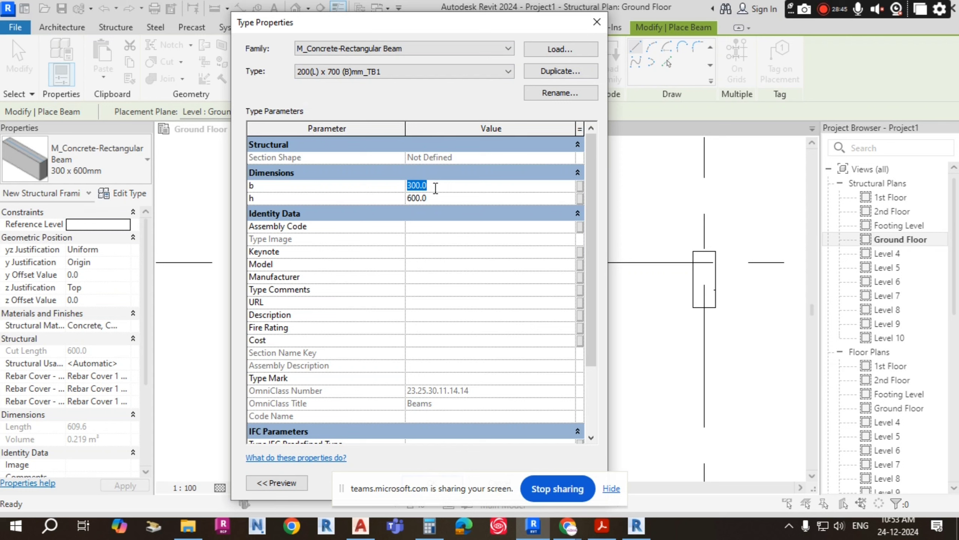
text(200)
click(440, 199)
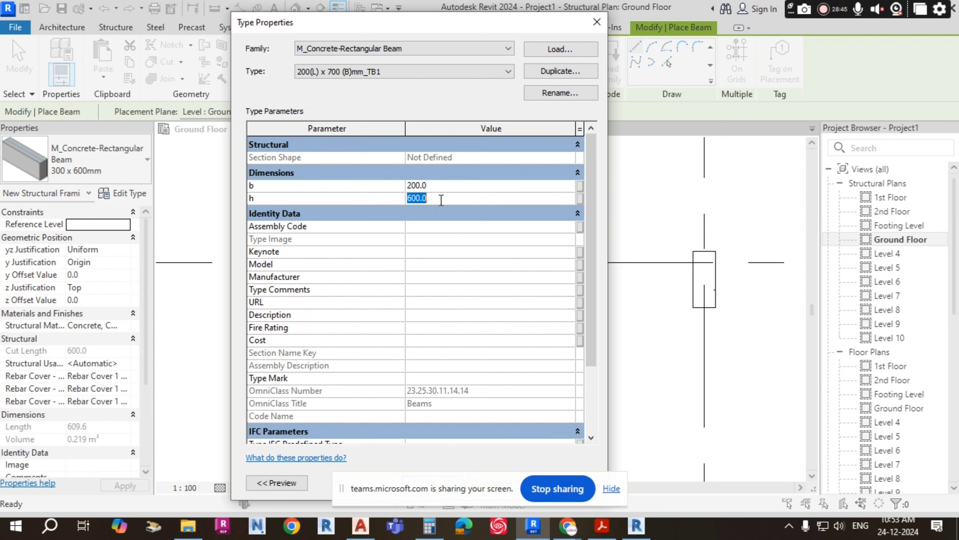
text(700)
click(425, 378)
text(TB1)
click(438, 345)
drag(453, 26, 390, 15)
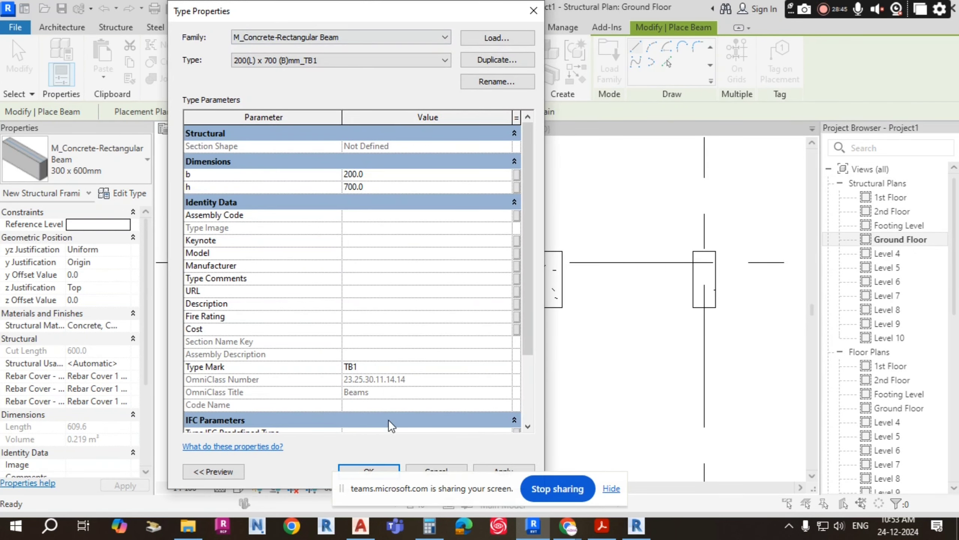
click(378, 464)
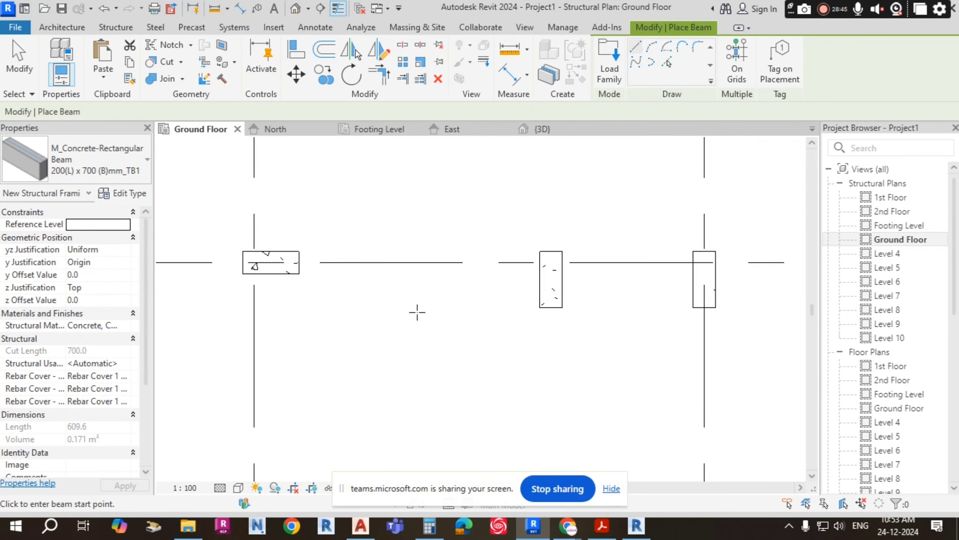
Step: Place a TB1 beam from the midpoint of the horizontal column to the next column along the same grid line
scroll(443, 210, down, 1)
middle_drag(434, 214, 441, 217)
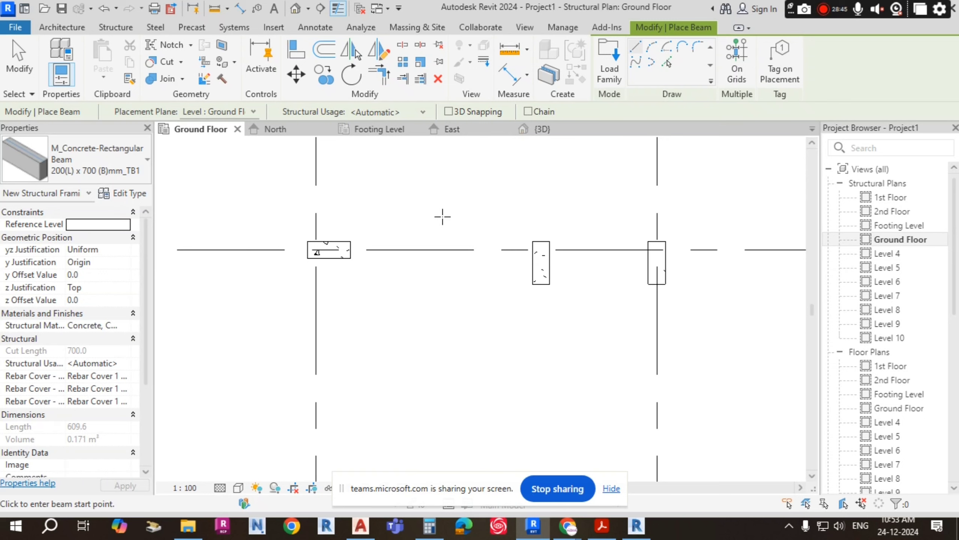
scroll(328, 250, up, 2)
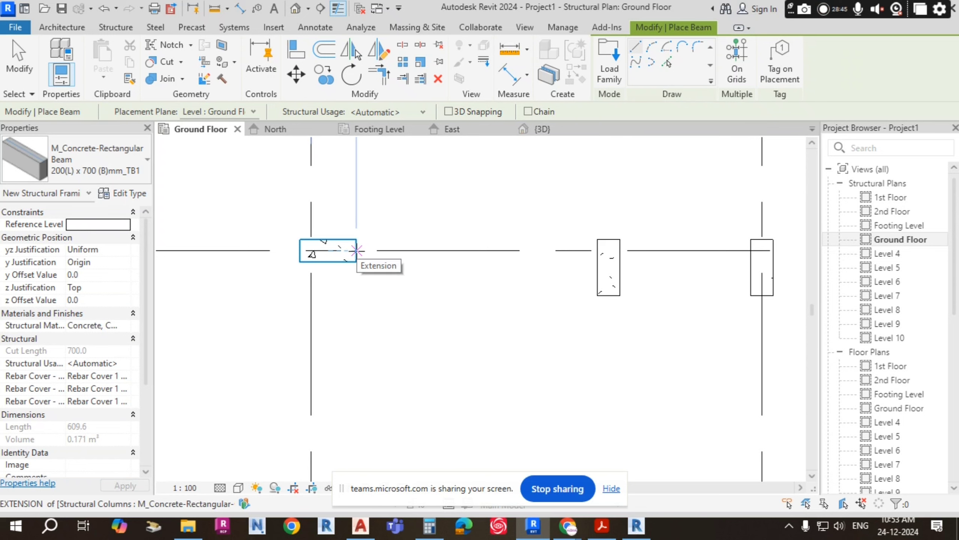
scroll(356, 250, up, 2)
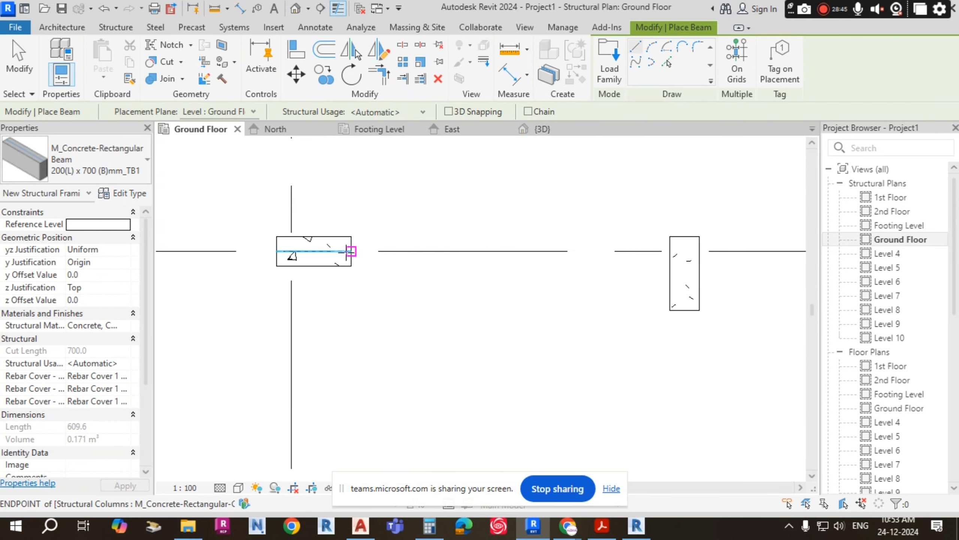
scroll(356, 251, down, 4)
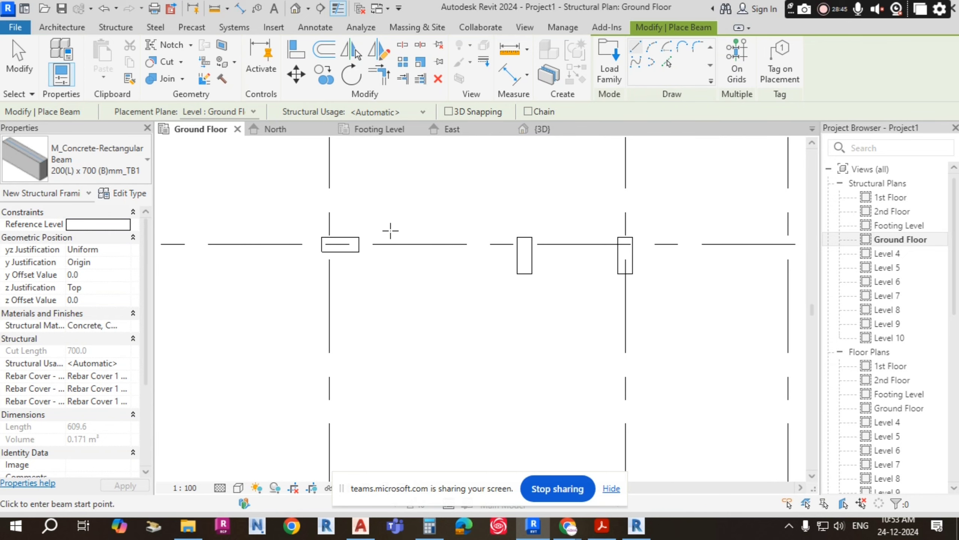
scroll(376, 229, up, 1)
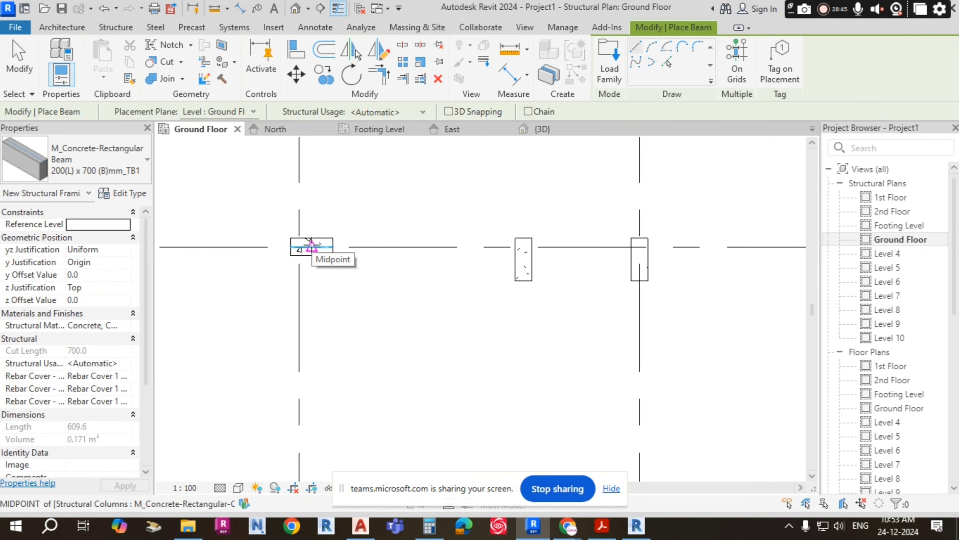
click(312, 246)
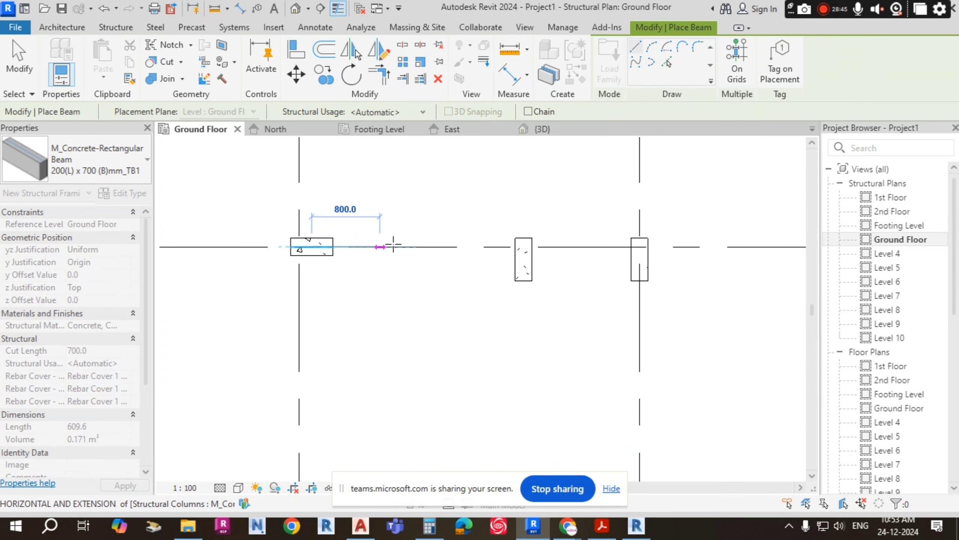
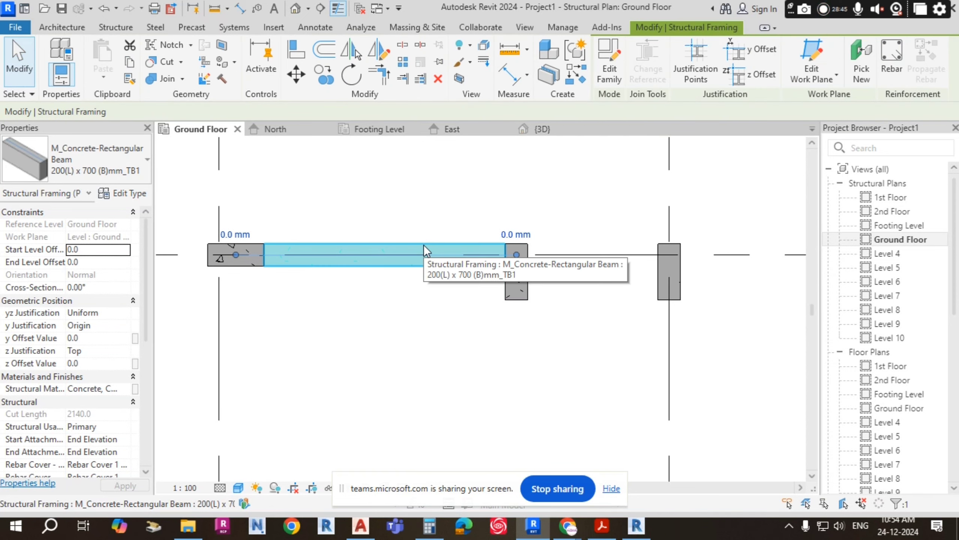
Step: Examine the placed TB1 beam and how its ends meet the columns on both sides
scroll(240, 263, up, 2)
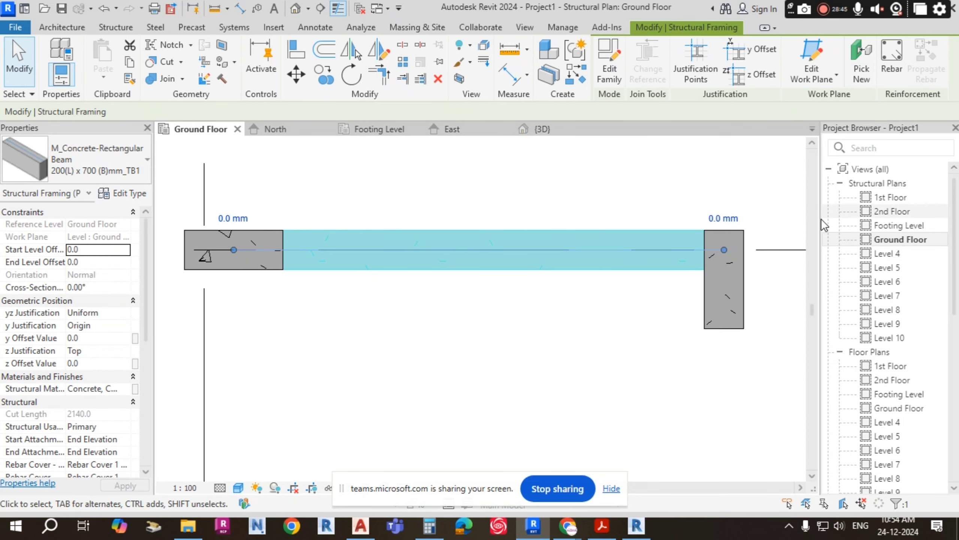
scroll(588, 204, down, 1)
middle_drag(588, 204, 543, 206)
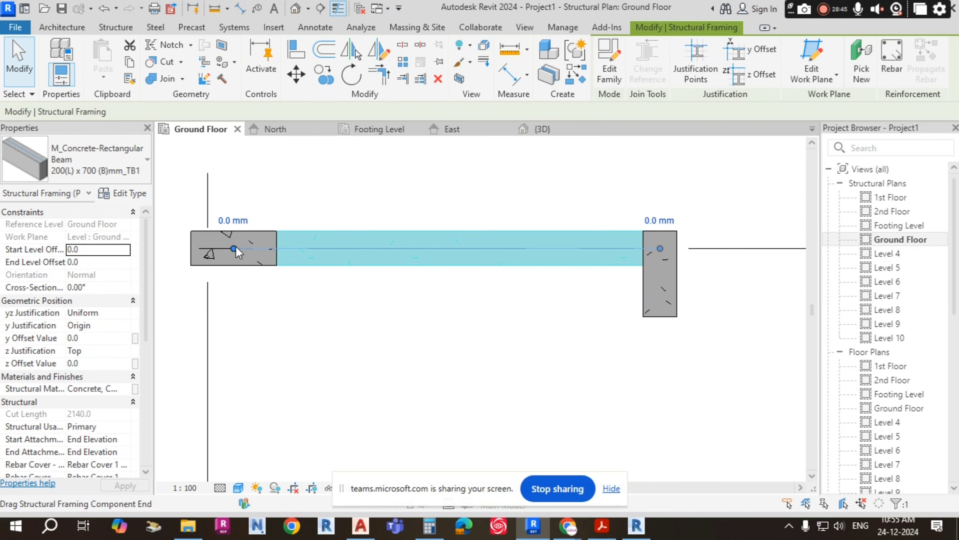
key(Escape)
click(318, 235)
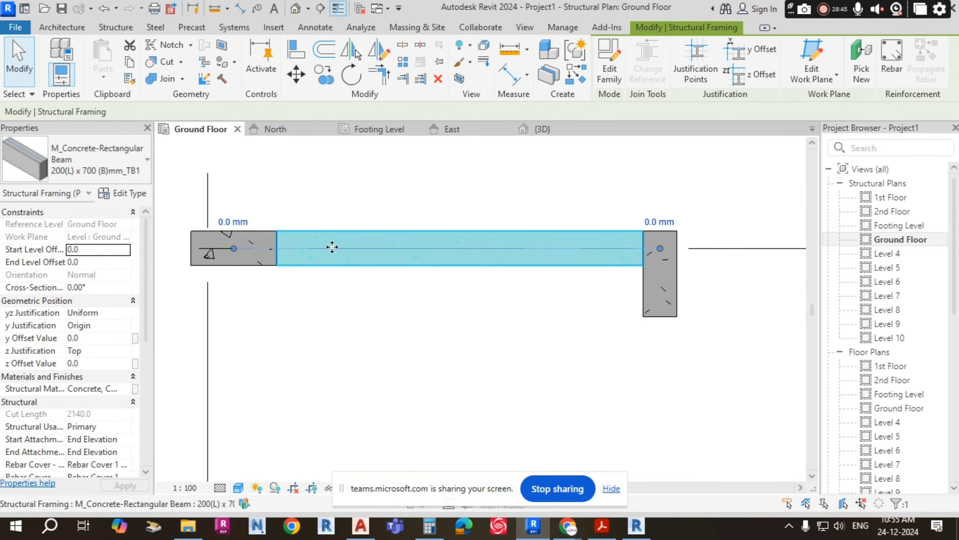
scroll(665, 238, up, 7)
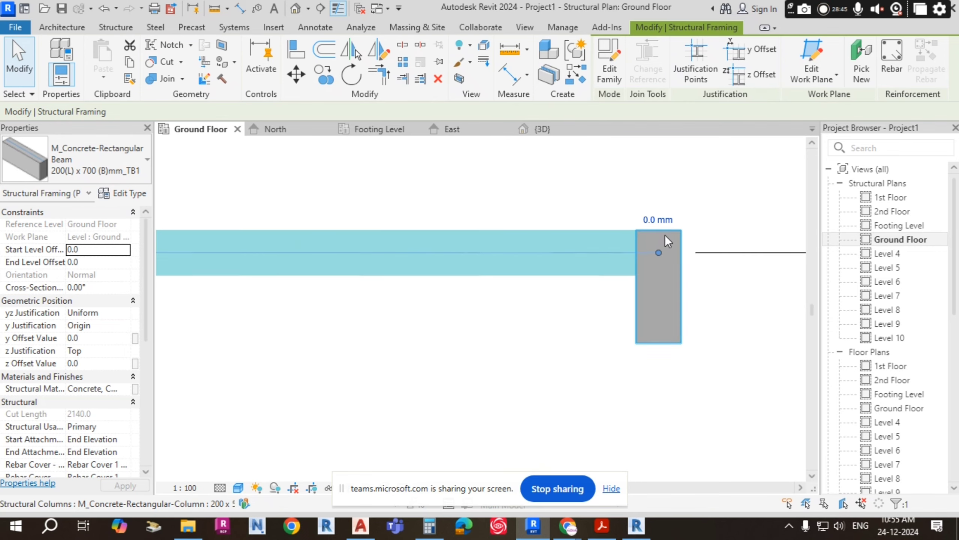
key(Escape)
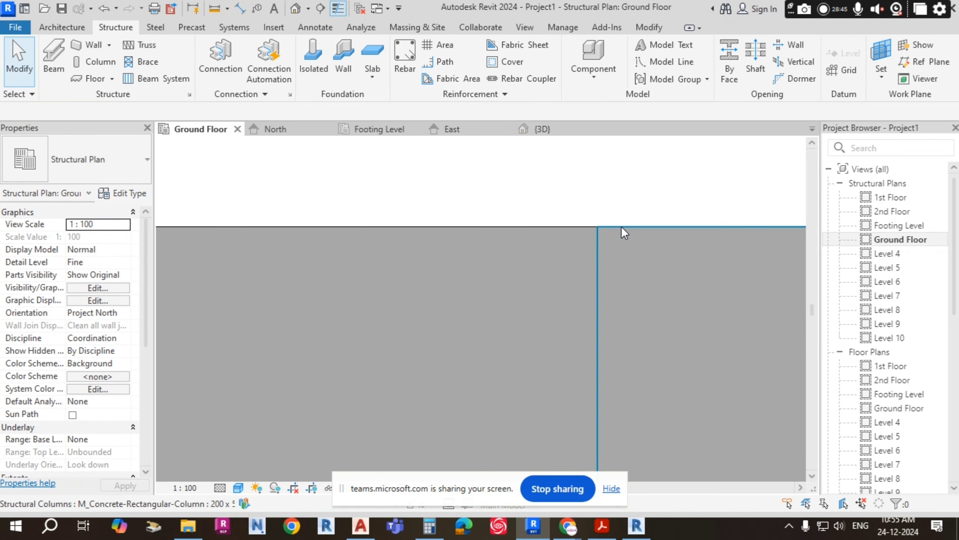
scroll(529, 217, down, 4)
scroll(548, 224, down, 5)
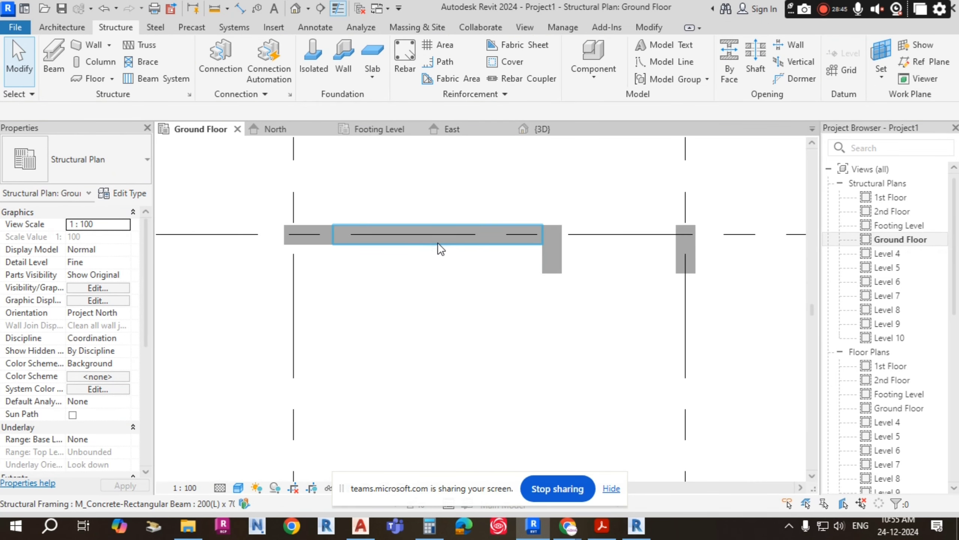
middle_drag(399, 263, 354, 264)
scroll(511, 246, up, 2)
middle_drag(523, 259, 466, 260)
Step: Switch to the AutoCAD structural drawing and examine the beam marks between the columns in the plan
key(alt+Tab)
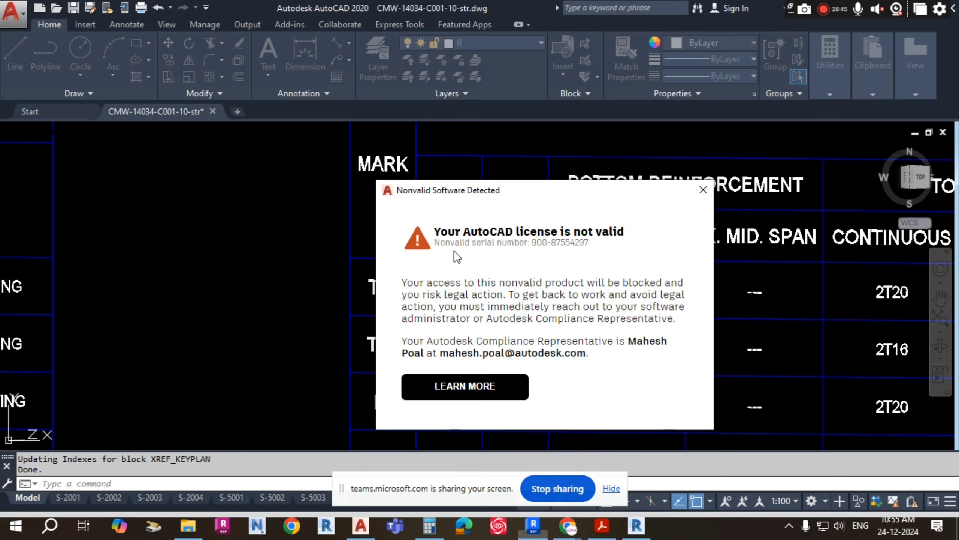
click(710, 190)
scroll(445, 289, down, 10)
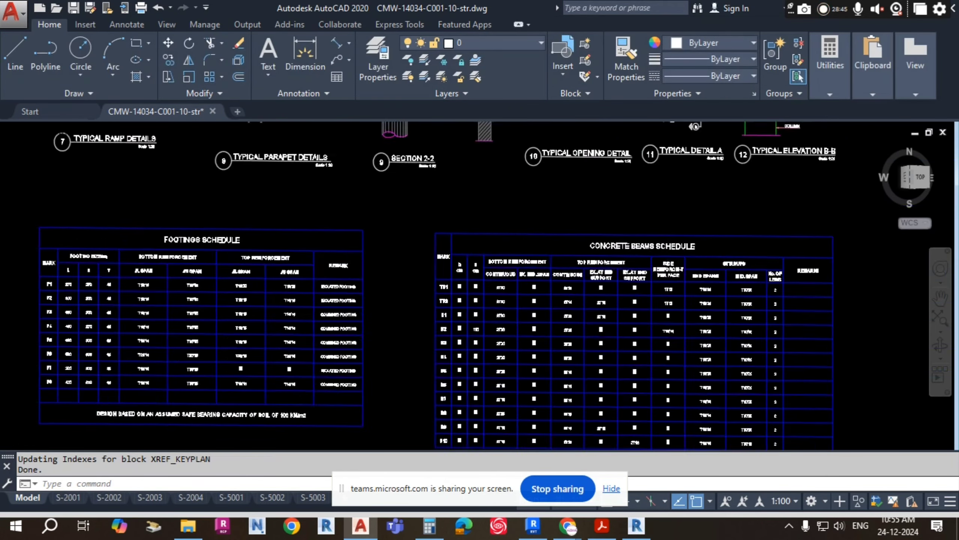
scroll(361, 316, up, 8)
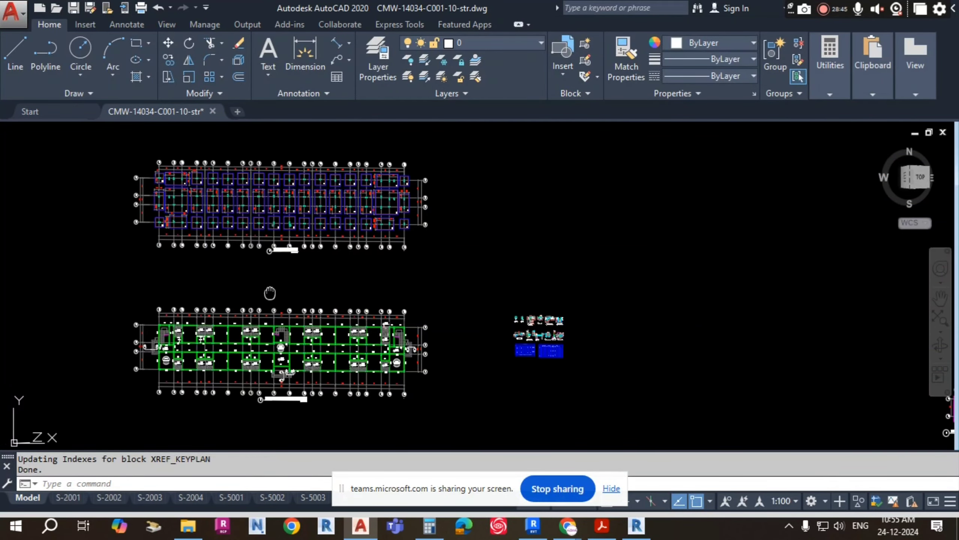
scroll(347, 300, up, 3)
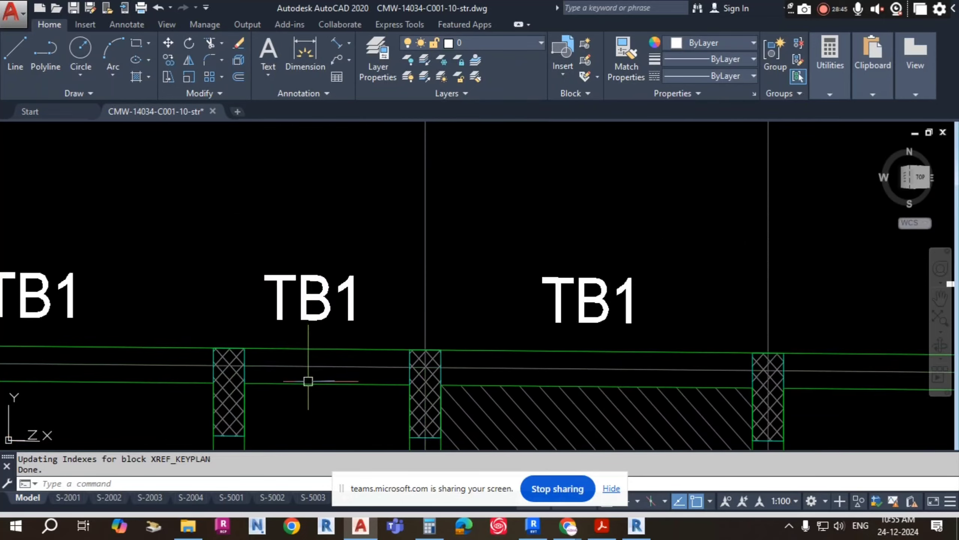
scroll(445, 268, down, 5)
scroll(481, 282, up, 3)
Step: Switch back to Revit and review the type properties of the placed TB1 beam
key(alt+Tab)
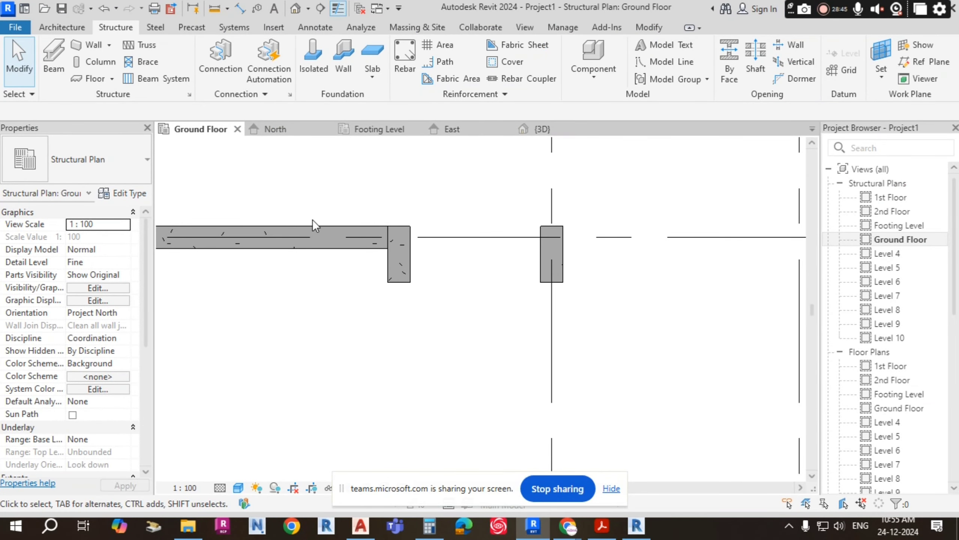
click(320, 226)
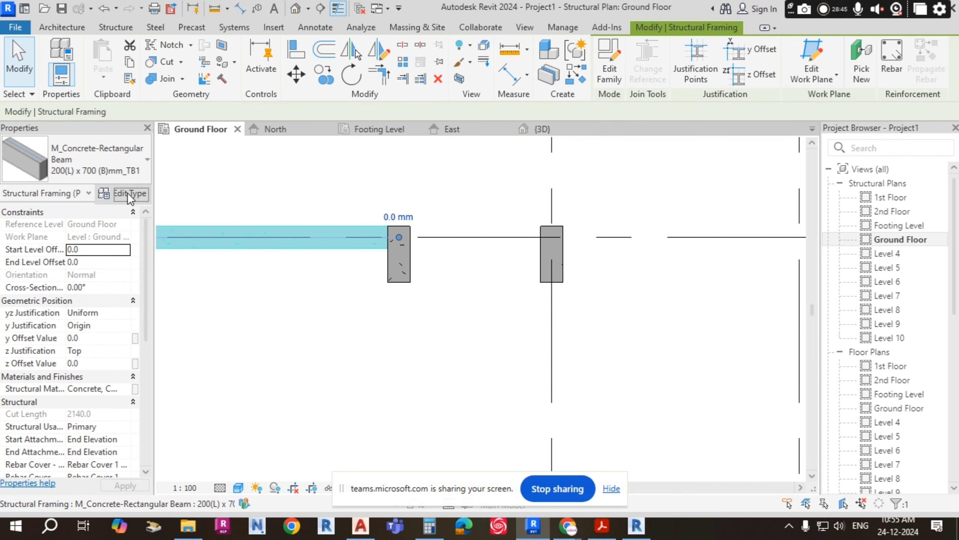
click(127, 192)
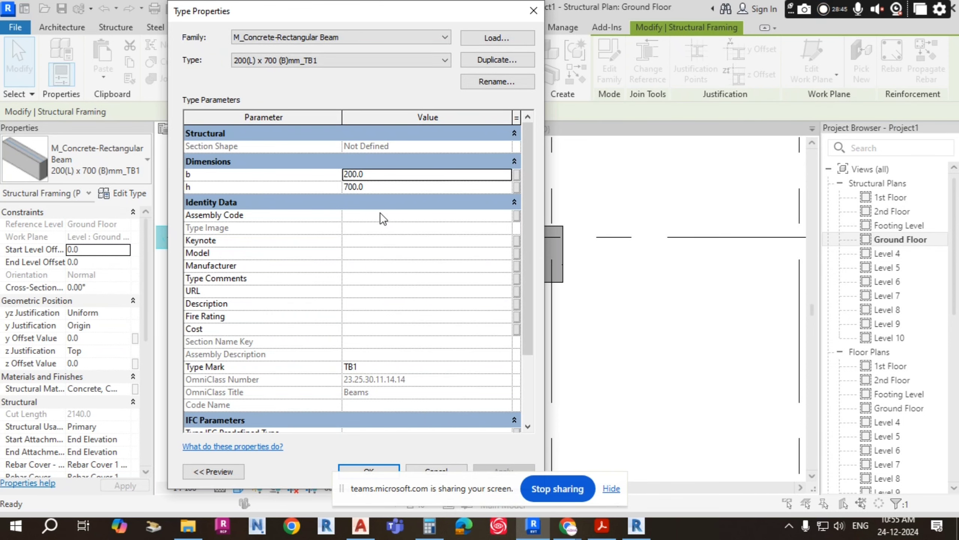
key(Return)
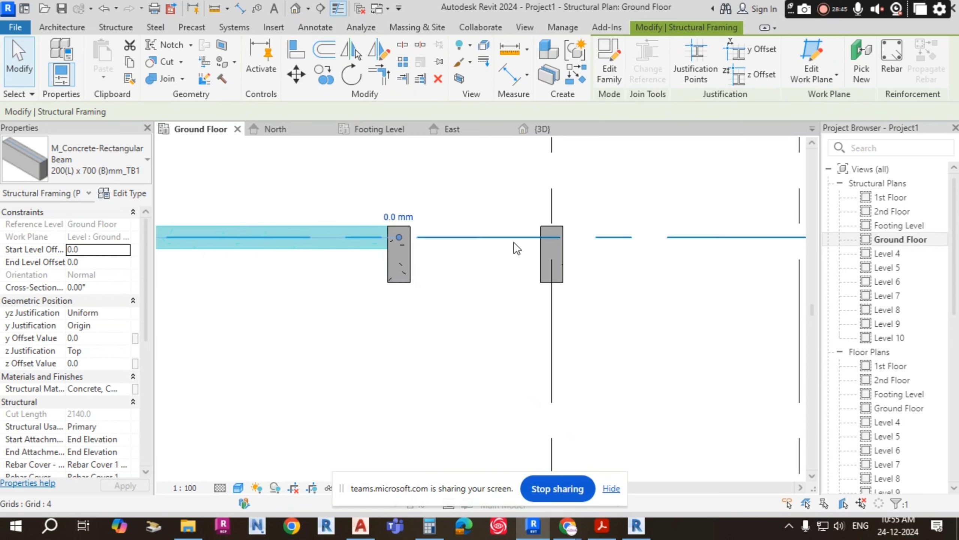
key(Escape)
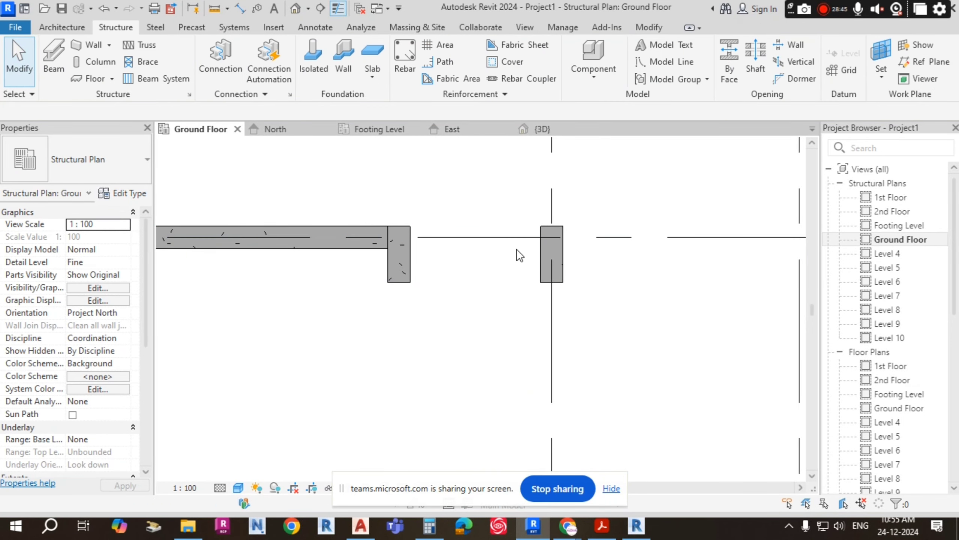
Step: Place a second TB1 beam about 1360 mm long from the end of the first beam to the third column, along the grid line
click(63, 63)
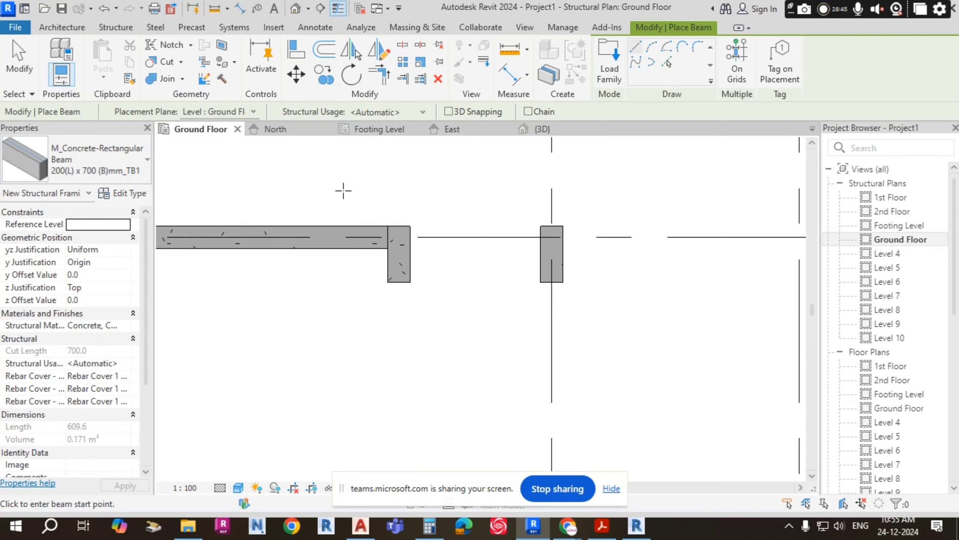
click(399, 237)
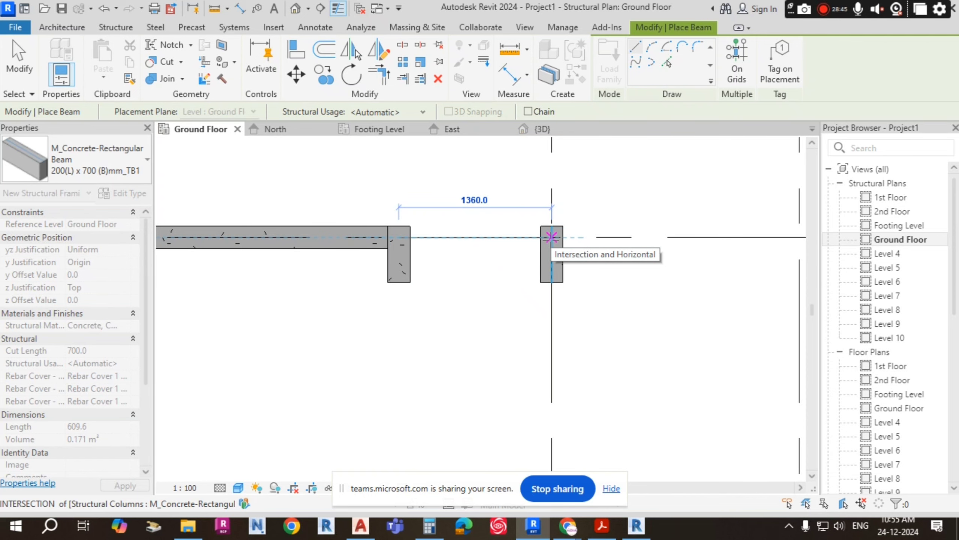
click(551, 237)
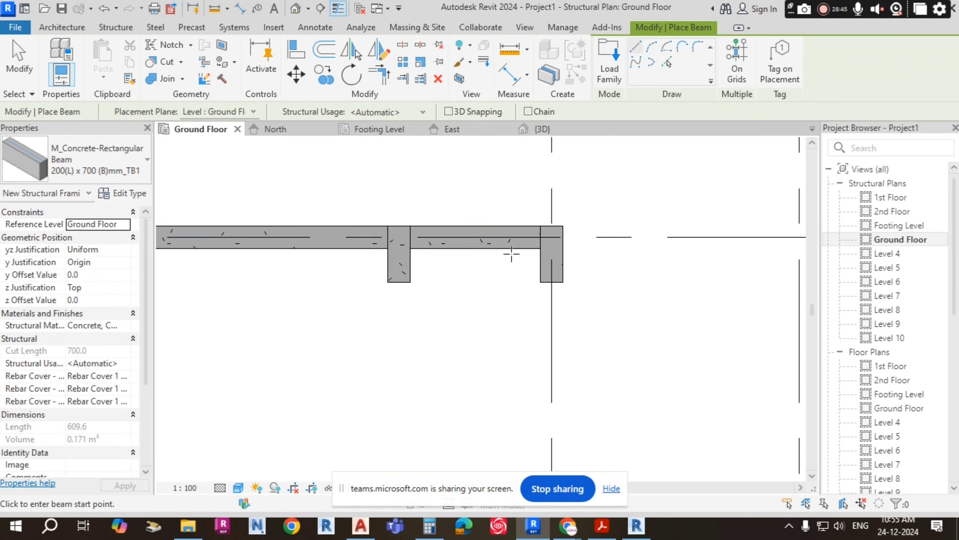
key(Escape)
key(Escape)
Step: Set both the Start Level Offset and End Level Offset of the first TB1 beam to -100
scroll(368, 280, down, 2)
scroll(357, 251, up, 1)
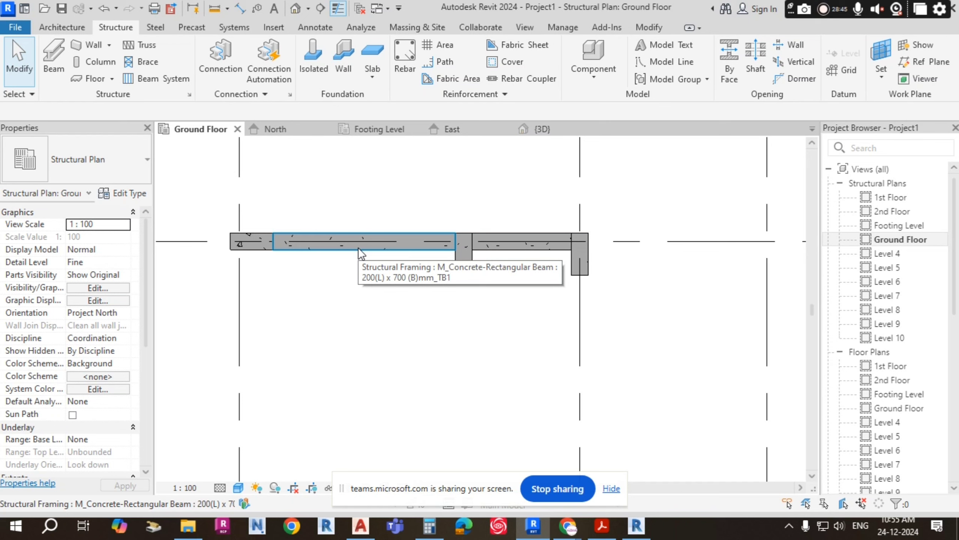
click(358, 248)
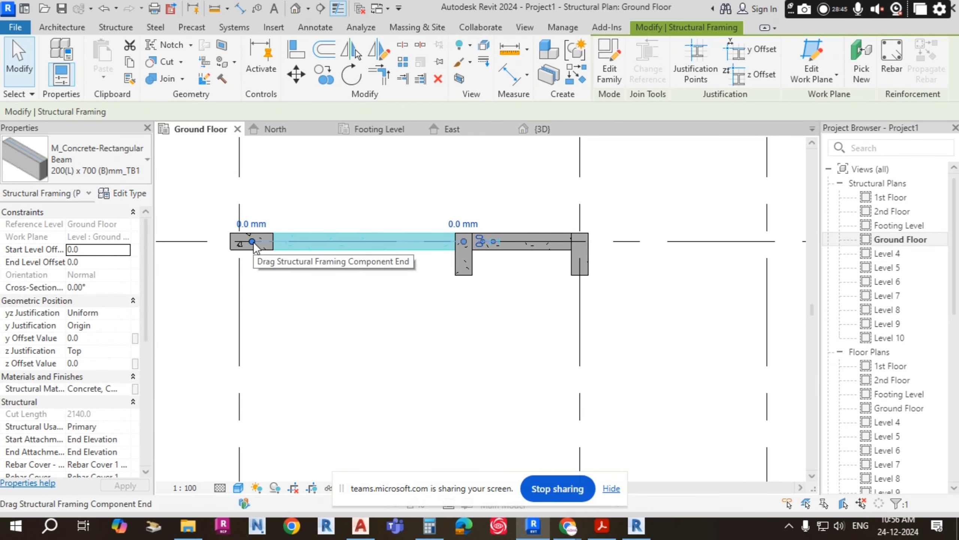
click(97, 250)
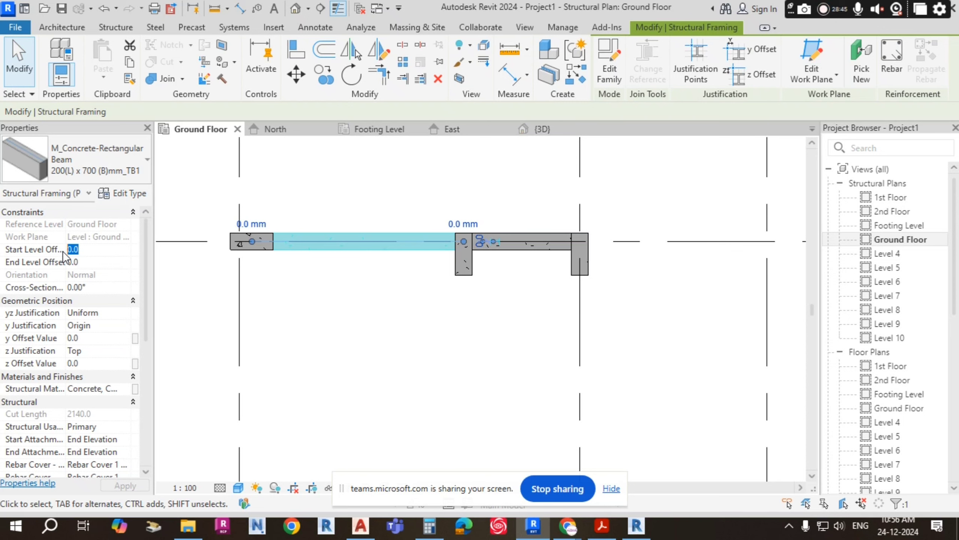
text(-100)
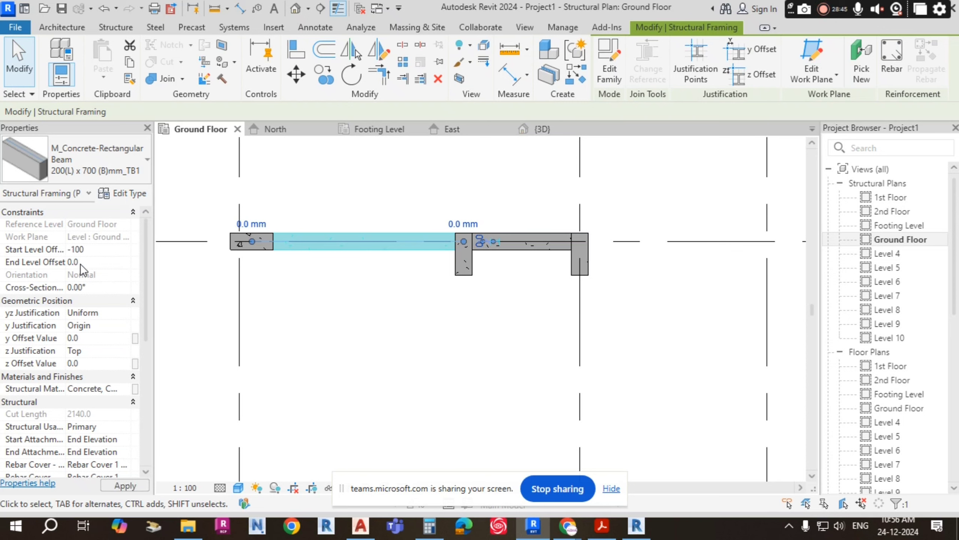
click(93, 262)
text(-100)
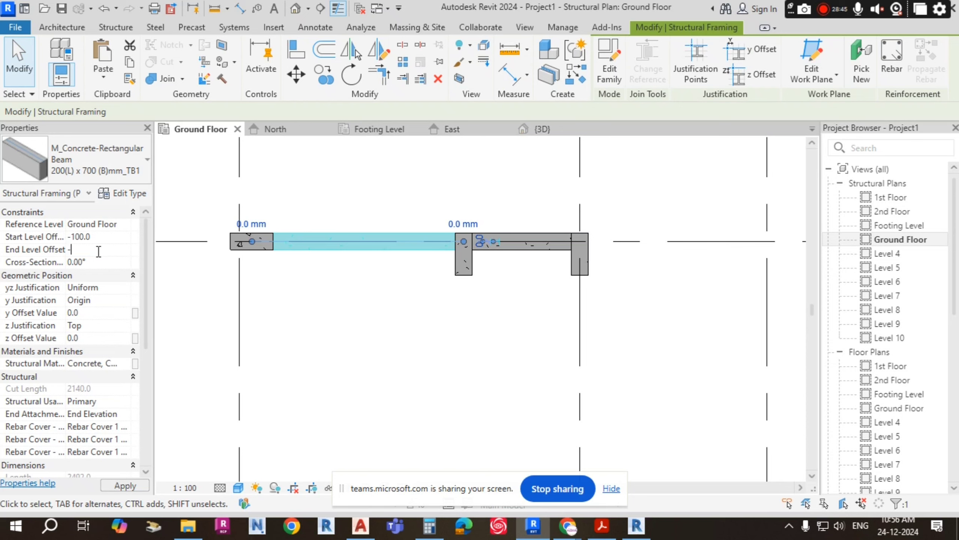
click(103, 275)
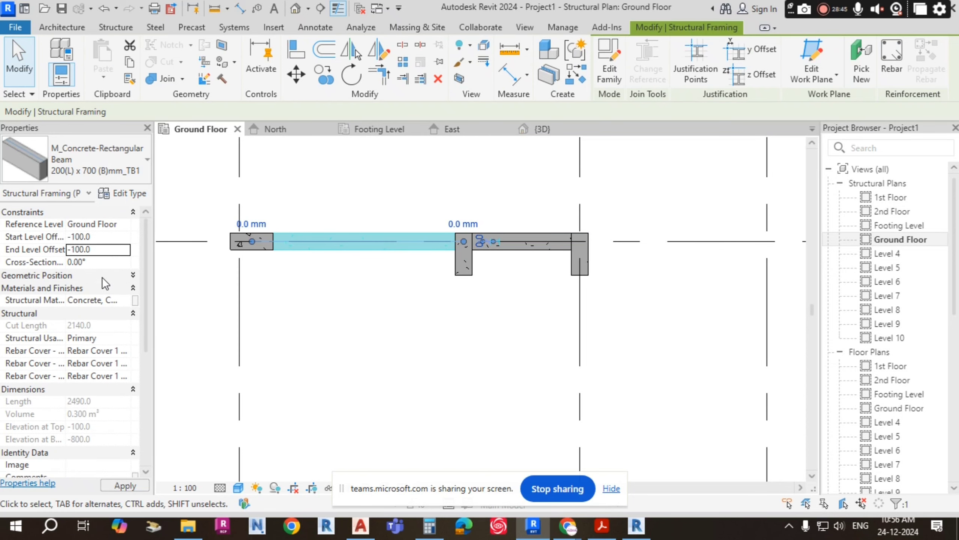
Step: Set both the Start Level Offset and End Level Offset of the second, shorter TB1 beam to -100
click(451, 303)
click(530, 230)
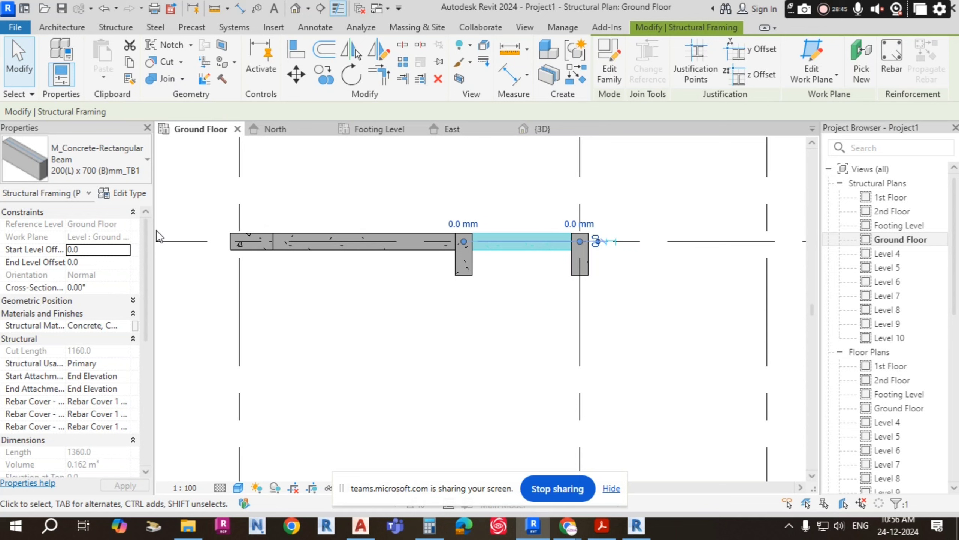
click(98, 250)
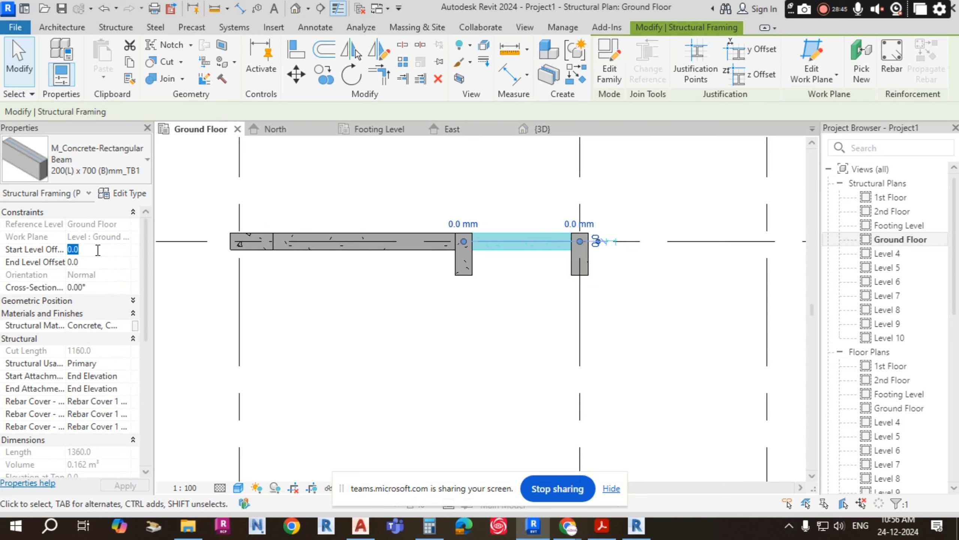
text(-100)
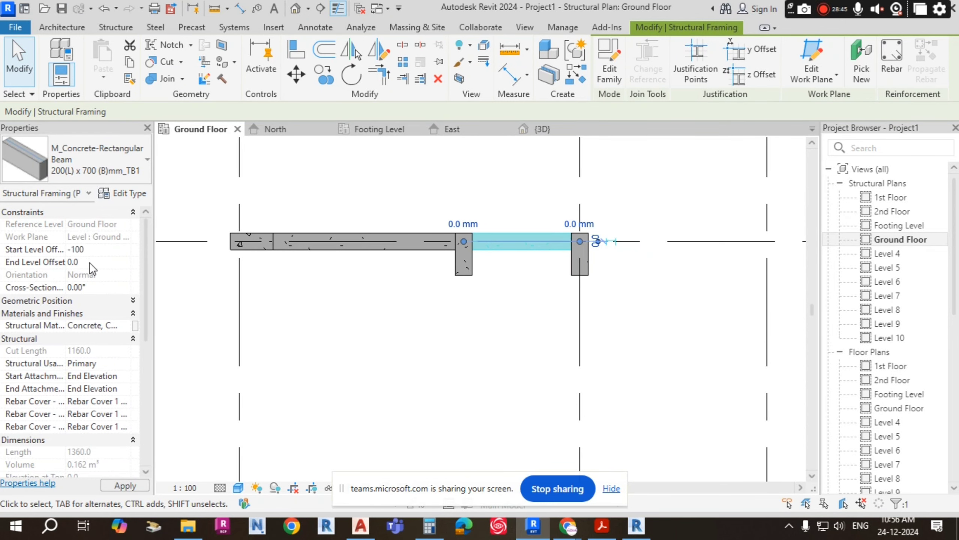
key(Return)
click(96, 250)
text(-100)
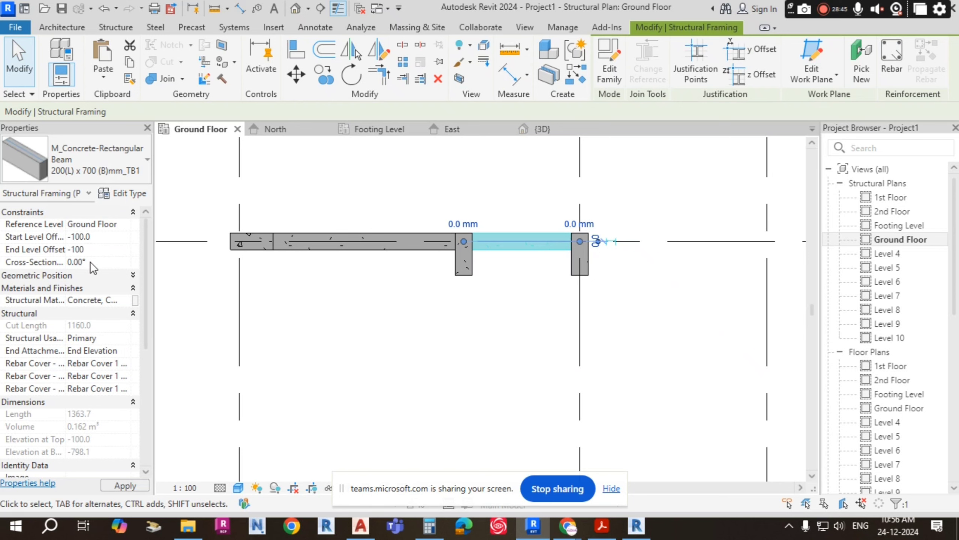
key(Return)
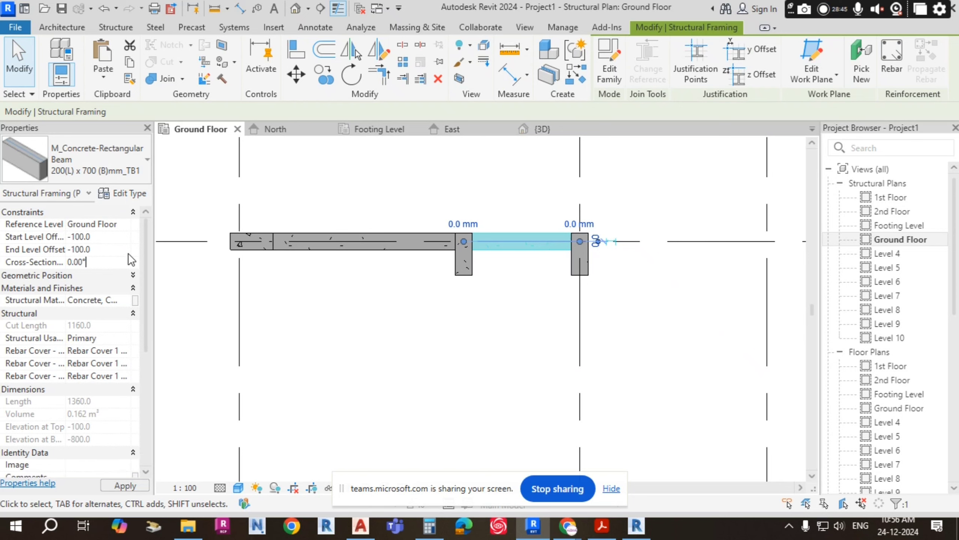
click(212, 304)
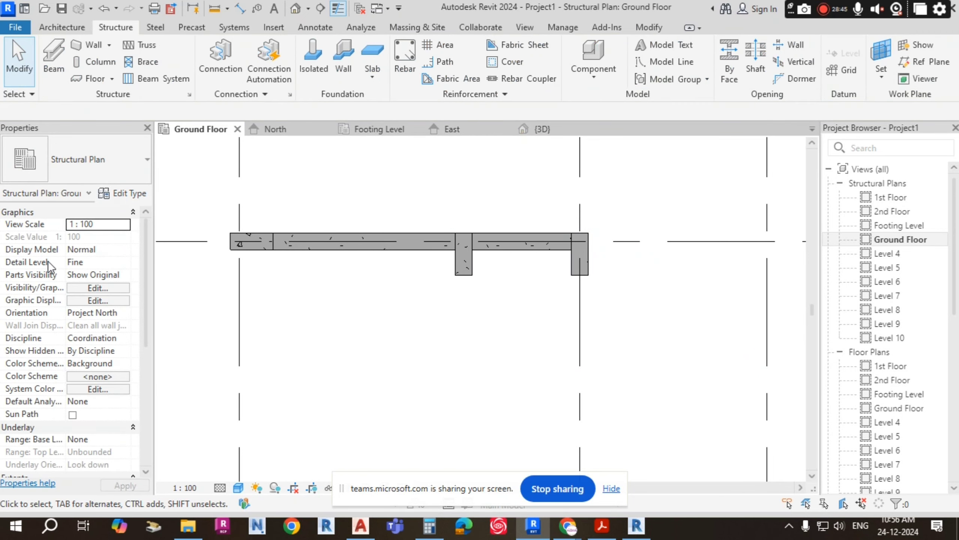
Step: Make the full property names of the first TB1 beam readable and review its Start Level Offset and End Level Offset
click(319, 243)
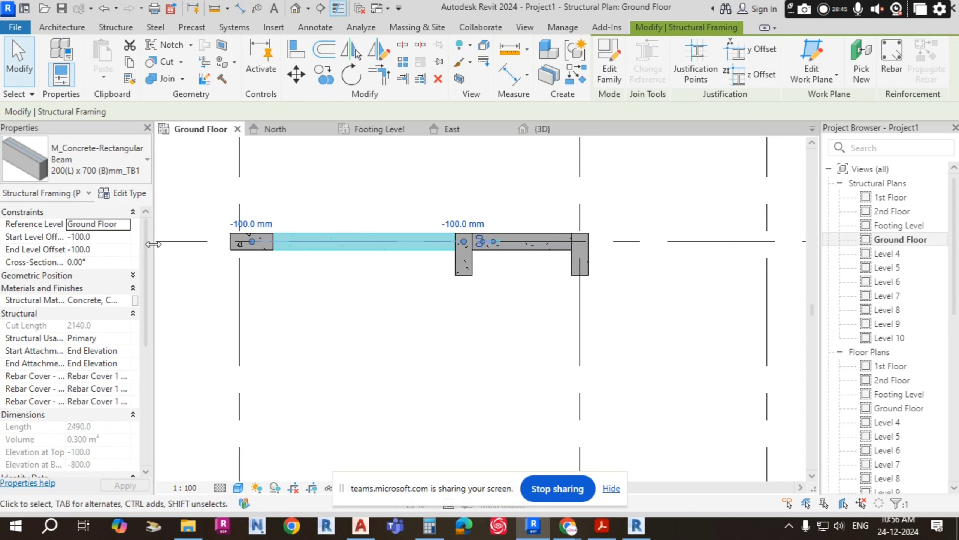
drag(153, 244, 243, 247)
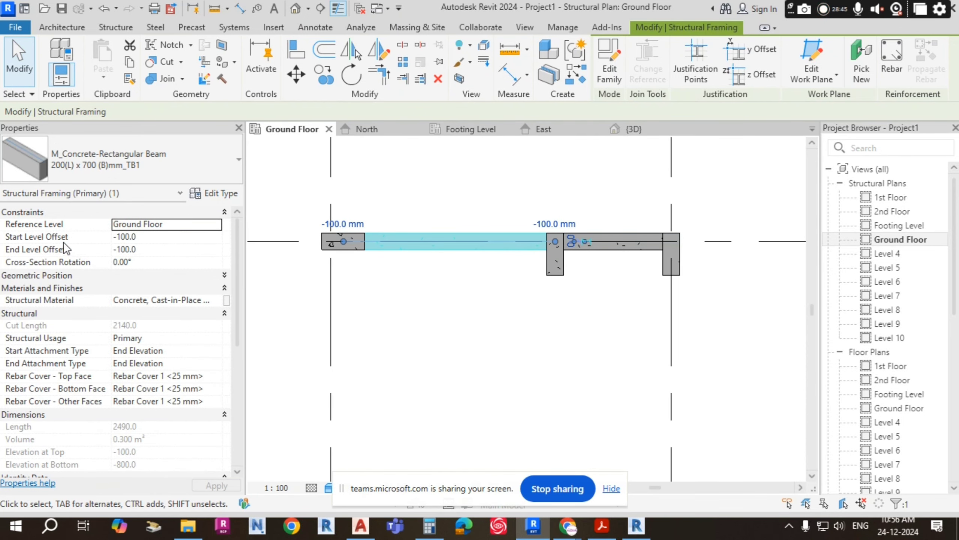
click(158, 240)
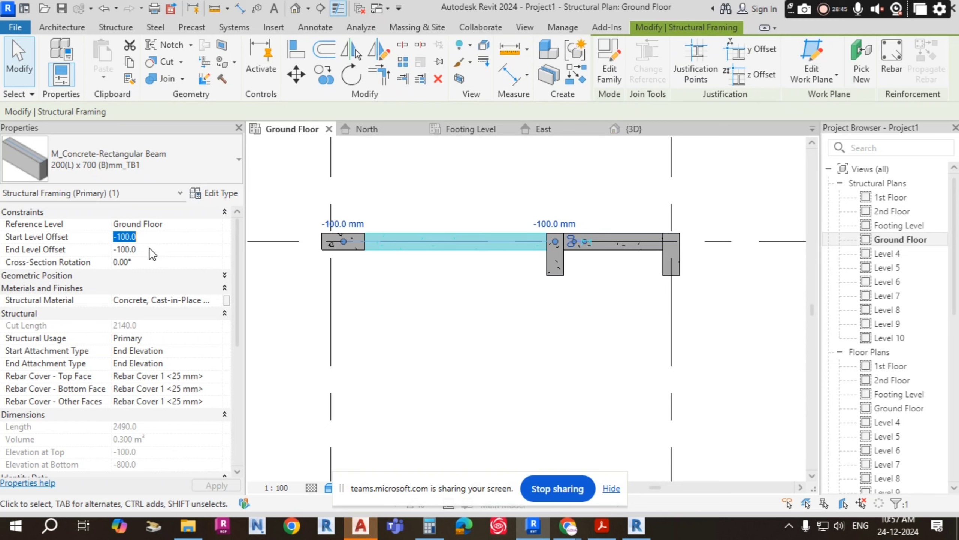
click(150, 251)
click(148, 239)
click(146, 249)
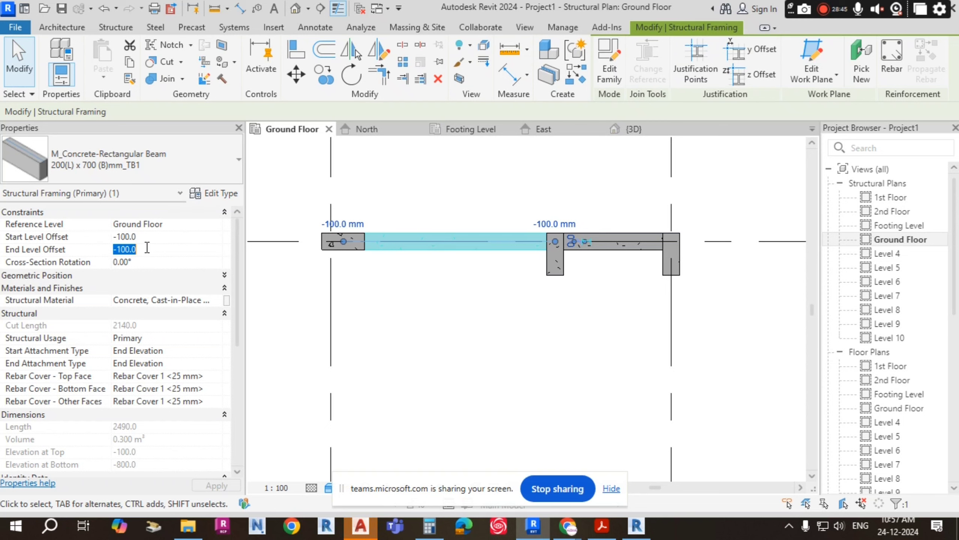
click(147, 237)
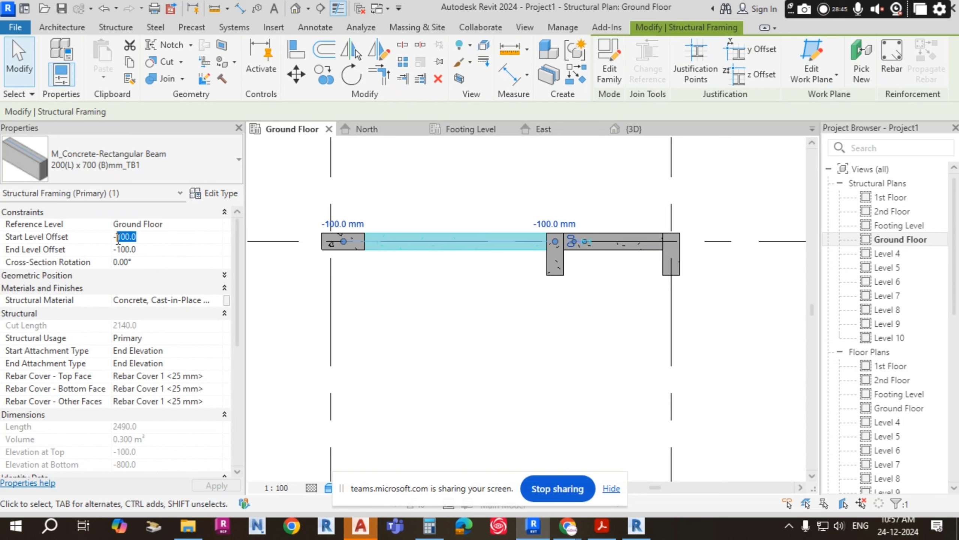
click(144, 249)
click(145, 237)
click(159, 249)
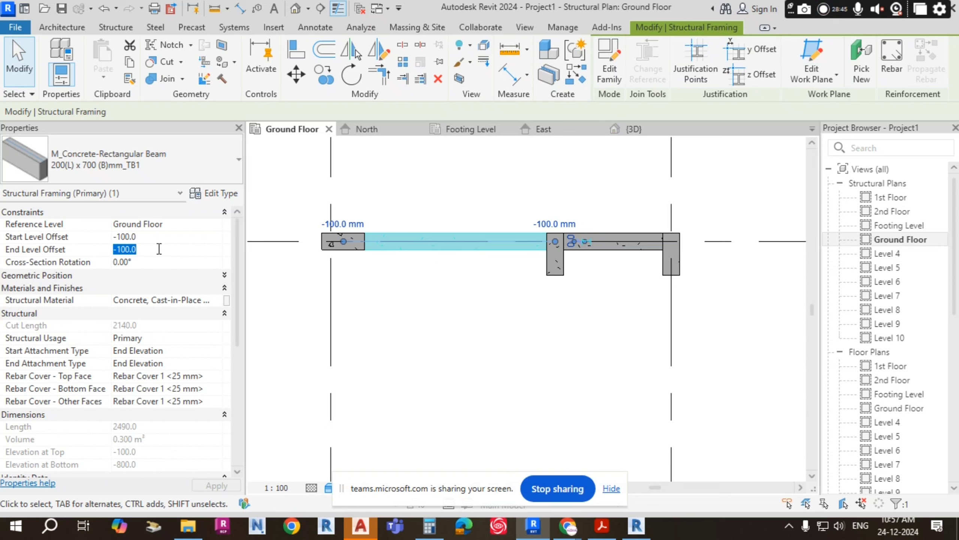
click(156, 237)
click(152, 249)
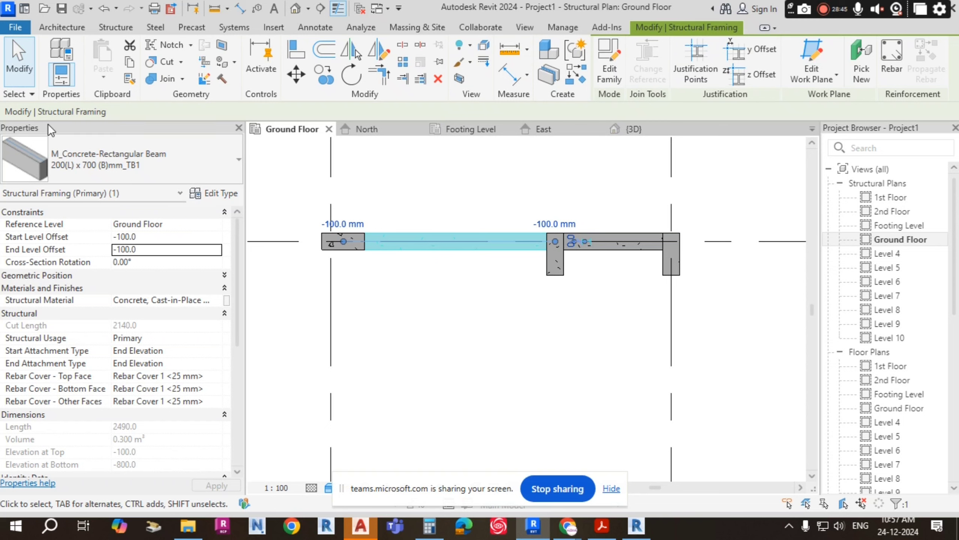
click(147, 237)
click(144, 249)
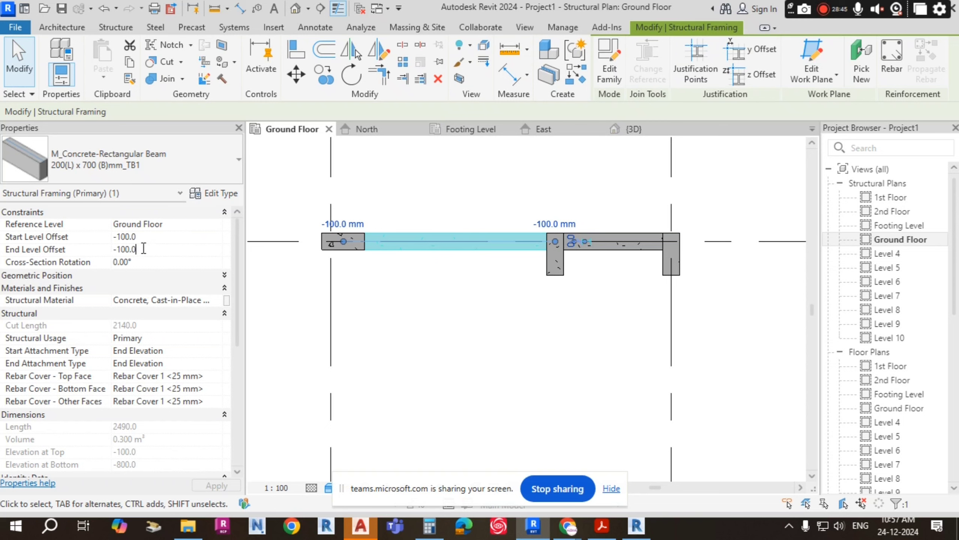
click(353, 269)
Step: Open the 3D view and examine the two TB1 beams spanning between the three columns
scroll(393, 246, down, 4)
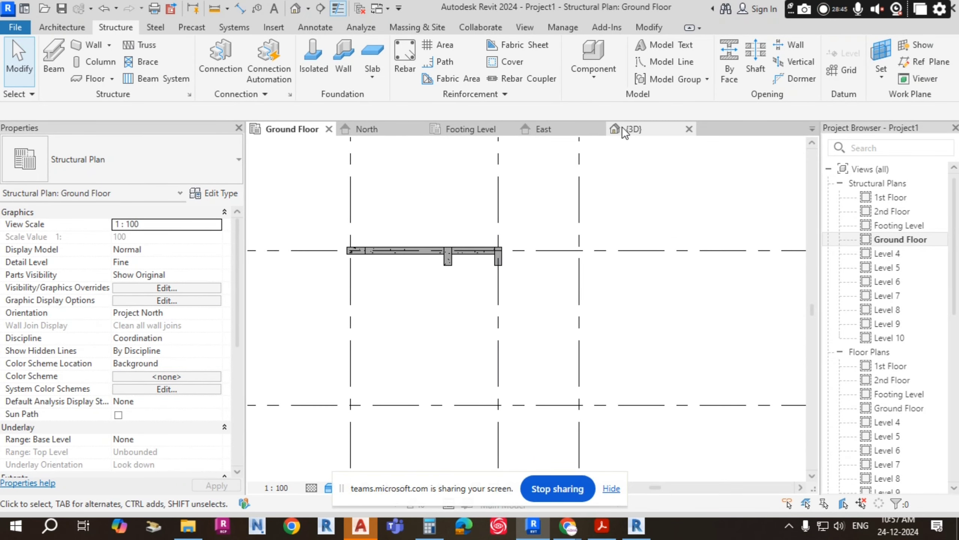
click(635, 129)
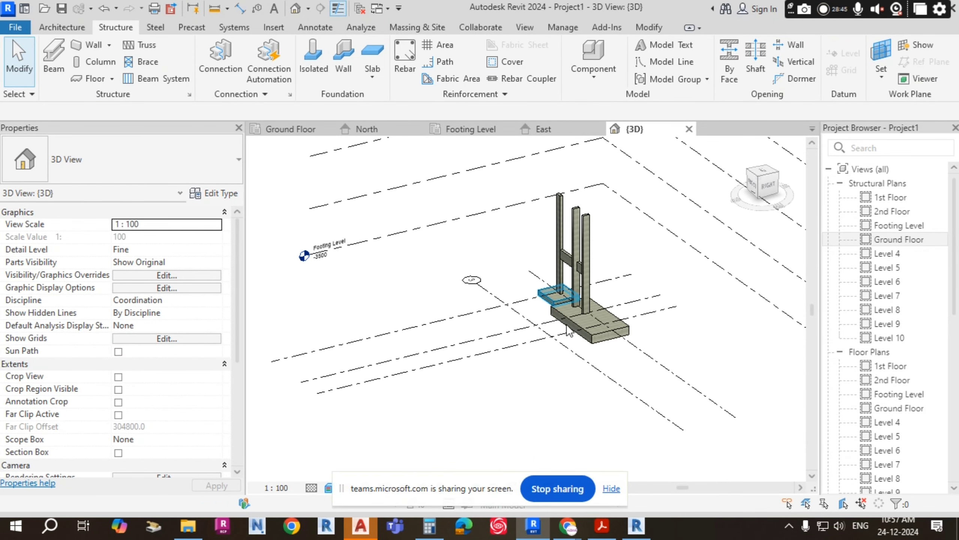
scroll(561, 261, up, 6)
click(566, 251)
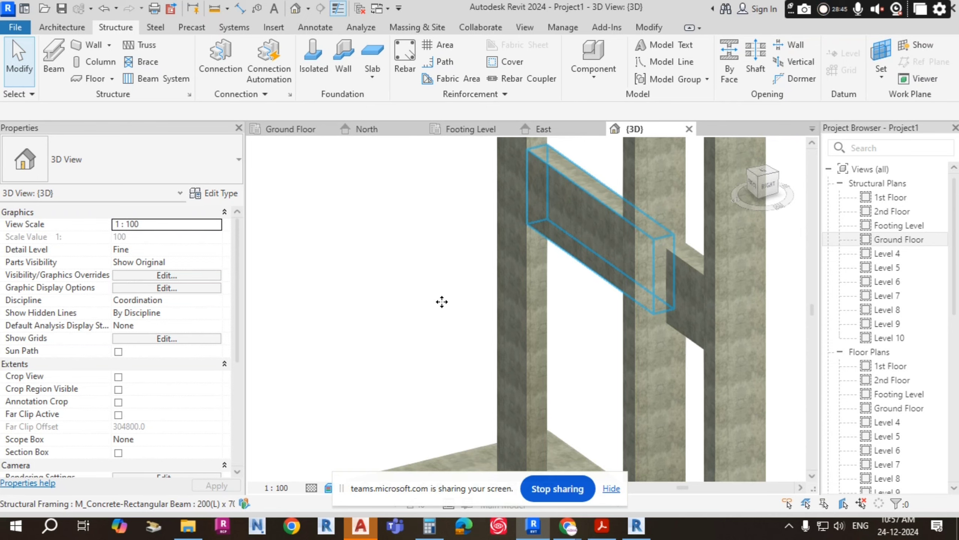
shift+middle_drag(441, 302, 577, 302)
scroll(495, 293, down, 1)
scroll(691, 229, down, 3)
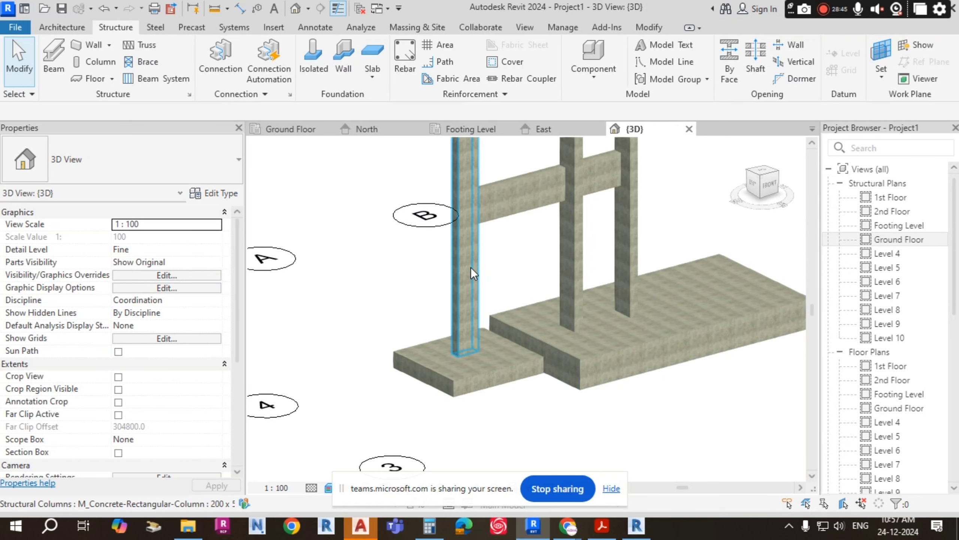
middle_drag(475, 205, 470, 267)
scroll(470, 267, up, 2)
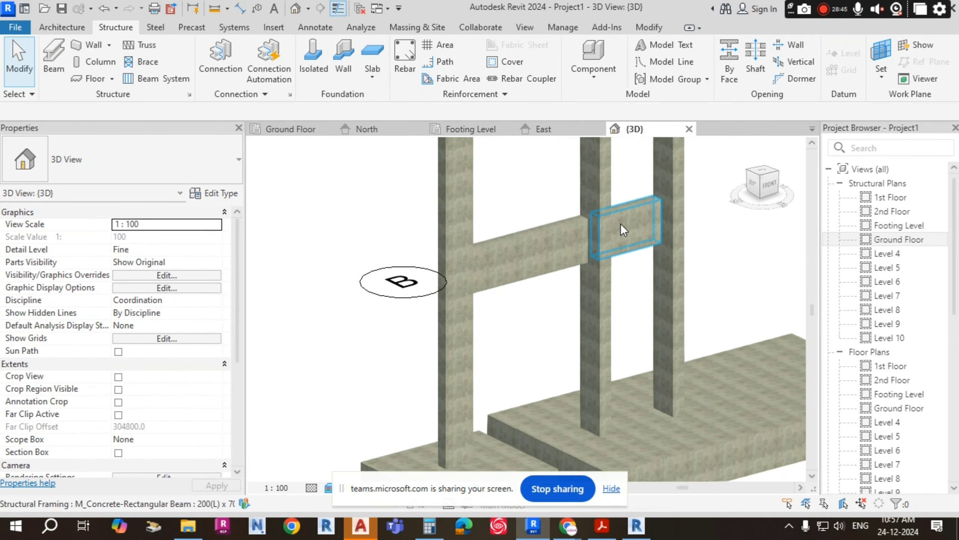
click(582, 223)
scroll(582, 222, up, 4)
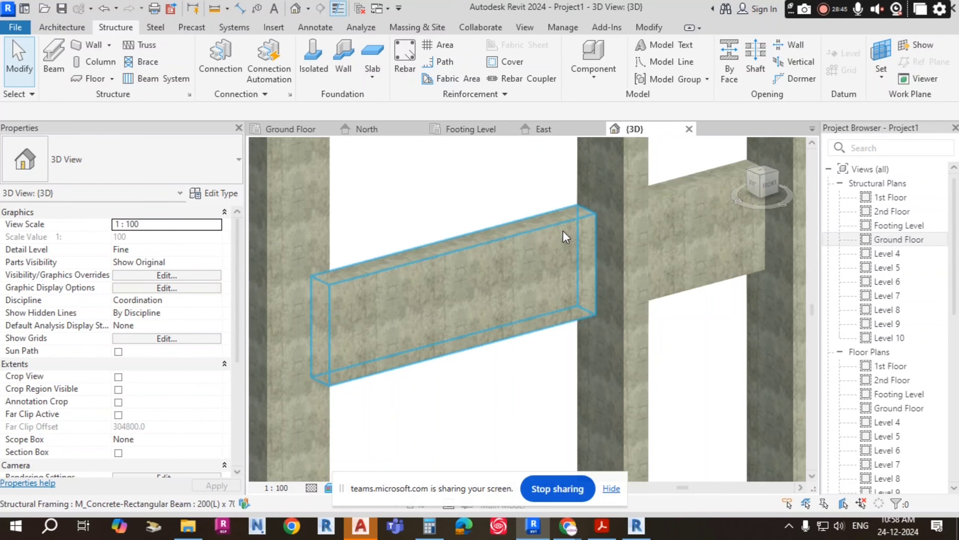
Step: Examine from behind, at close range, how the longer TB1 beam meets the middle column
scroll(476, 277, down, 3)
shift+middle_drag(472, 289, 713, 314)
scroll(482, 277, up, 3)
key(Escape)
scroll(331, 267, up, 2)
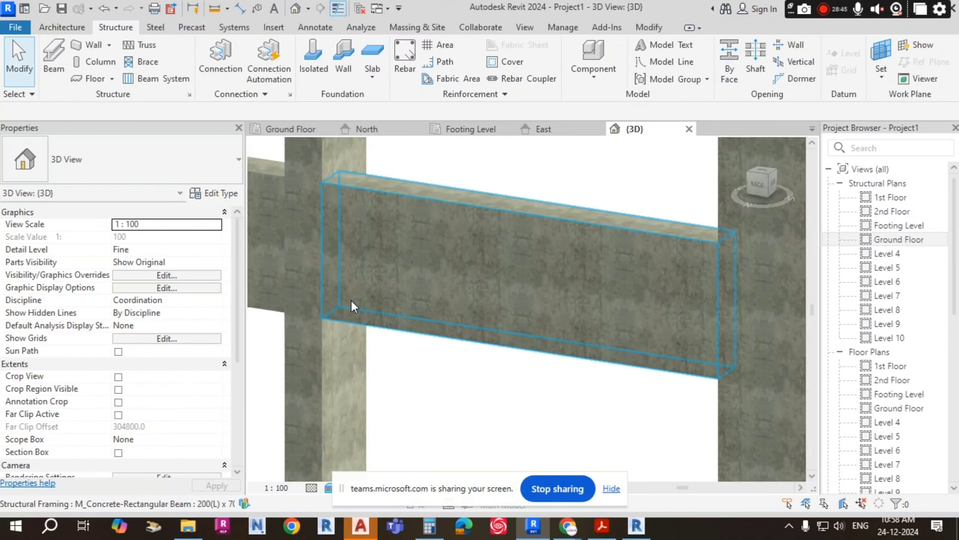
middle_drag(351, 300, 440, 311)
scroll(421, 199, up, 3)
middle_drag(402, 227, 684, 237)
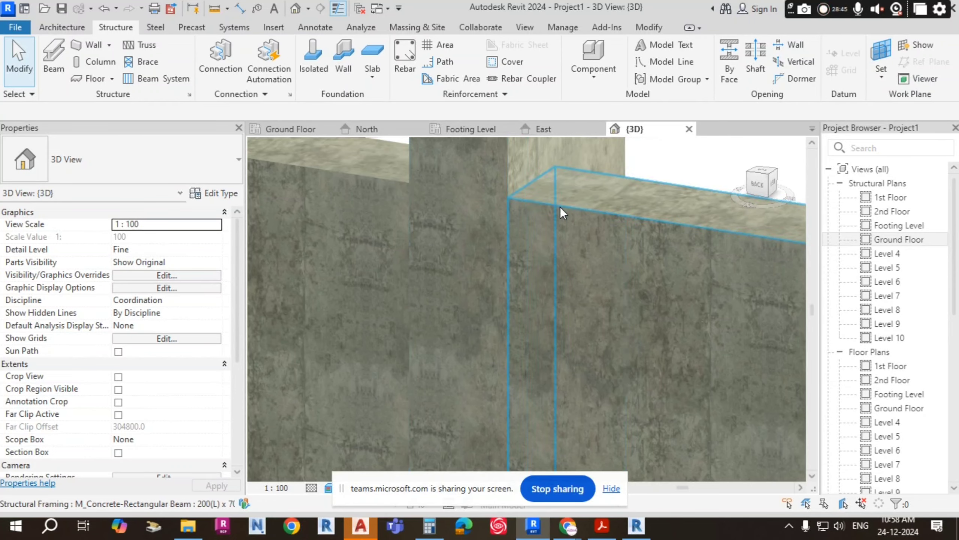
scroll(459, 248, down, 3)
middle_drag(459, 248, 509, 353)
scroll(488, 356, up, 6)
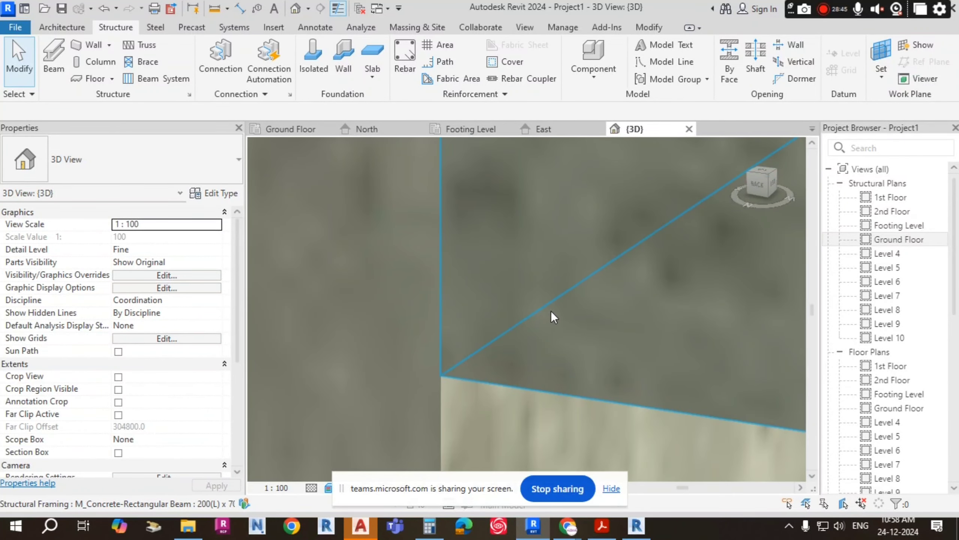
scroll(416, 349, up, 2)
scroll(358, 347, down, 5)
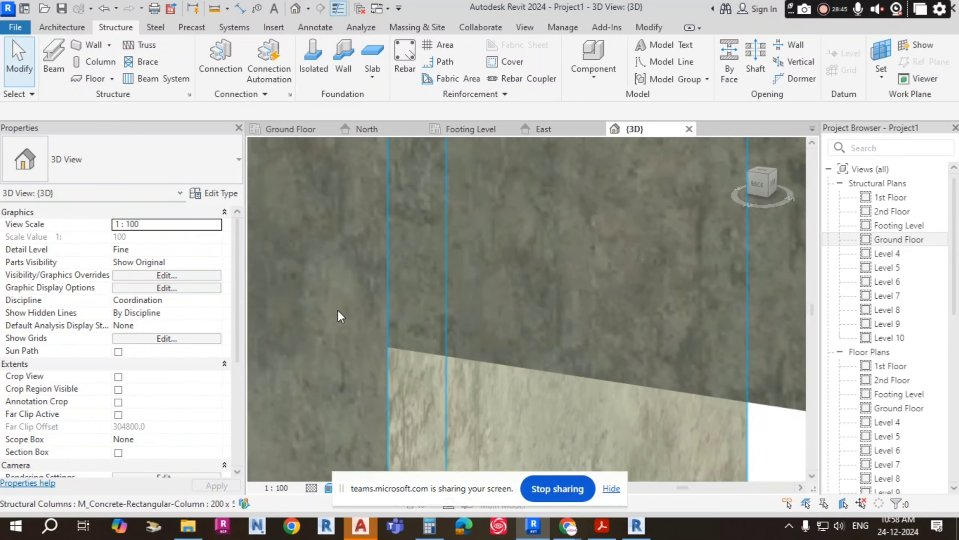
scroll(432, 346, down, 5)
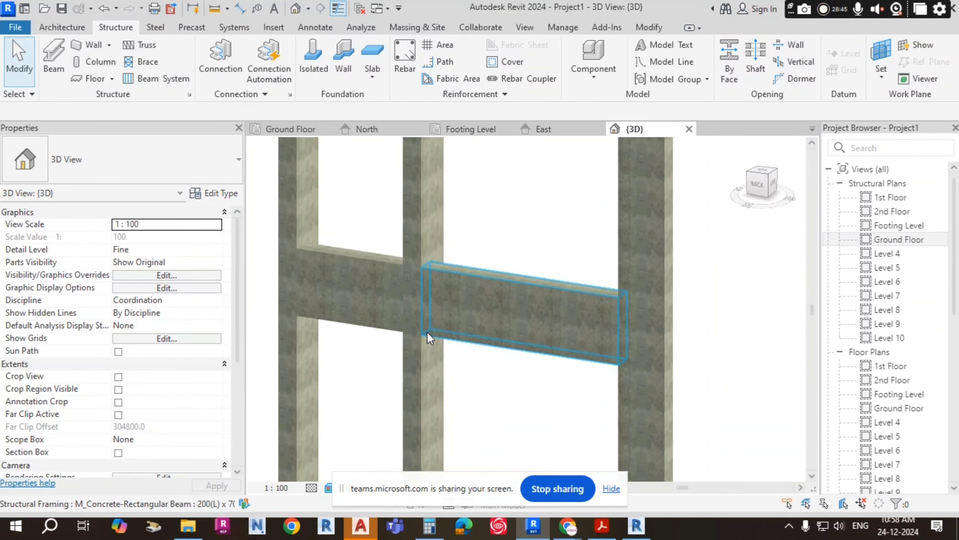
Step: Check the level offsets of the short and the long TB1 beam in turn in the 3D view
click(505, 324)
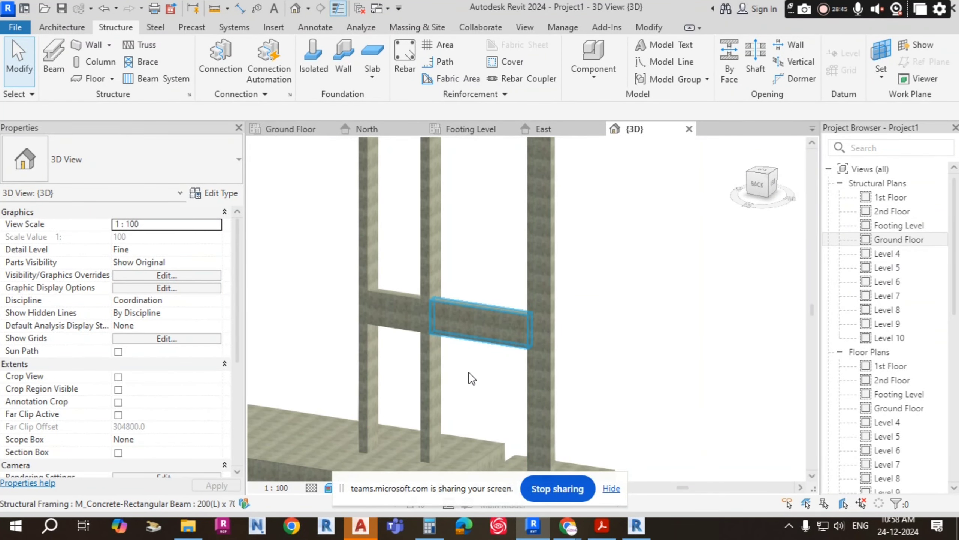
shift+middle_drag(471, 377, 426, 310)
scroll(490, 293, up, 2)
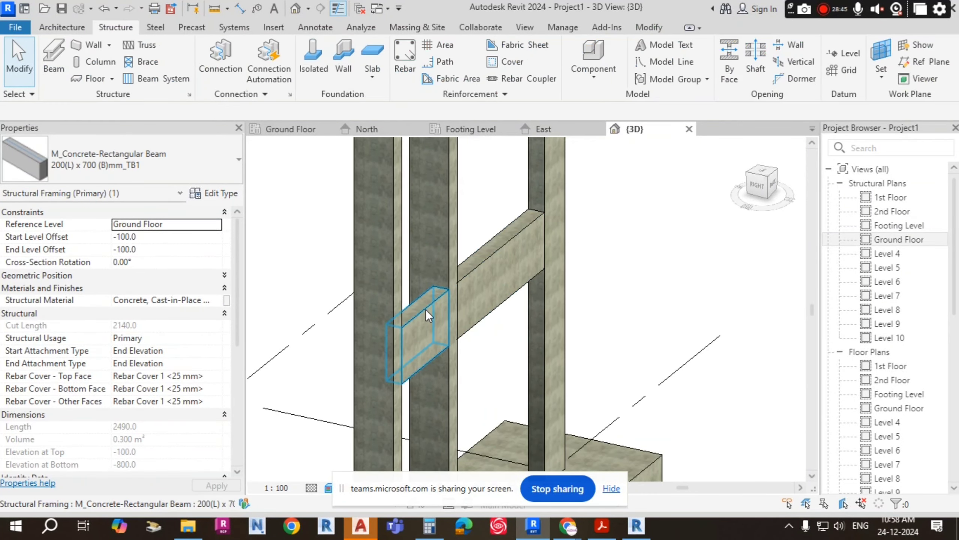
key(Escape)
click(504, 249)
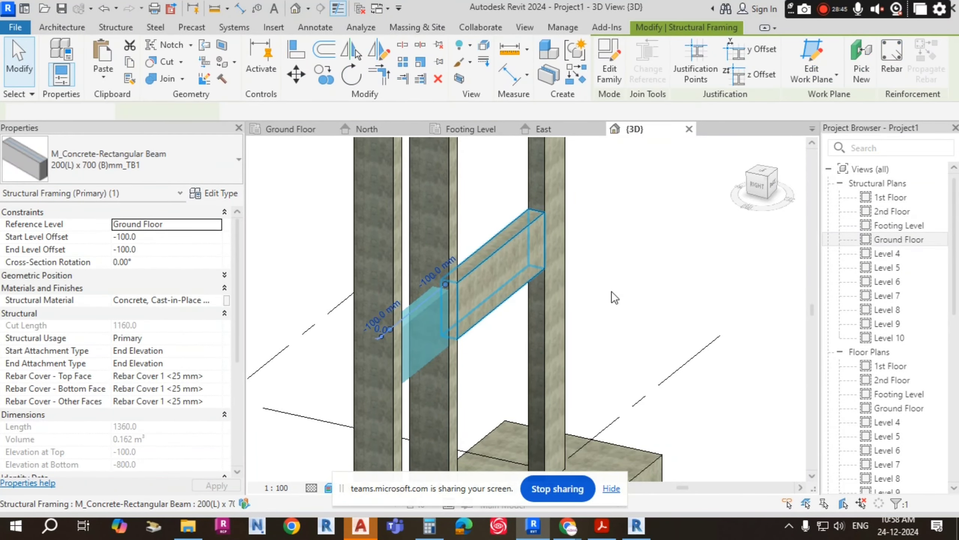
scroll(611, 294, down, 2)
shift+middle_drag(610, 294, 523, 310)
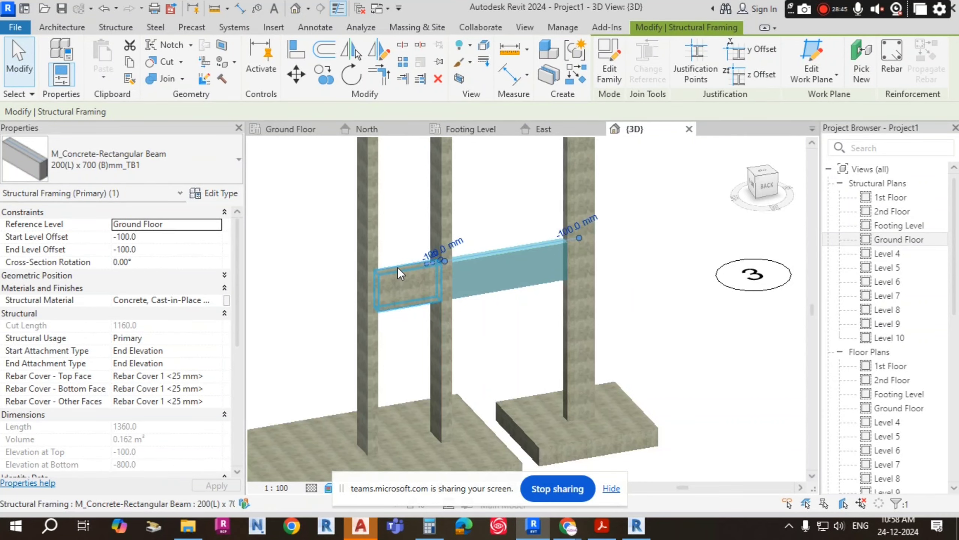
key(Escape)
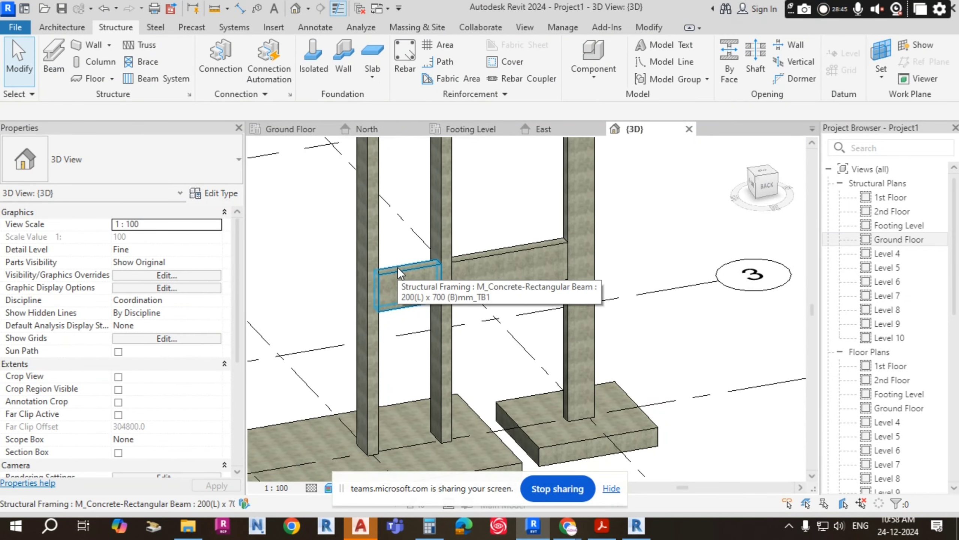
Step: Examine the columns, footings and tie beams from the front and recheck the longer TB1 beam's level offsets
scroll(604, 265, down, 3)
shift+middle_drag(604, 265, 539, 247)
shift+middle_drag(647, 282, 590, 263)
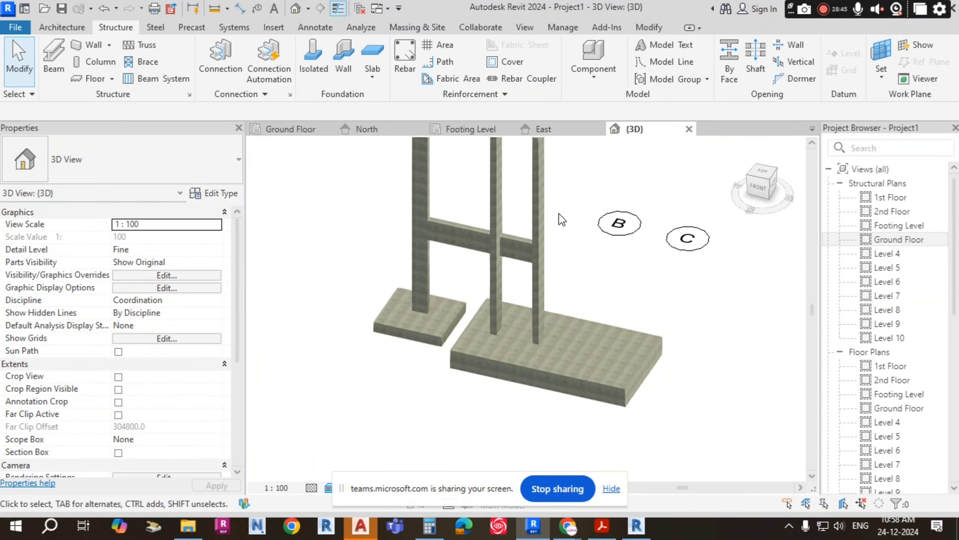
click(460, 233)
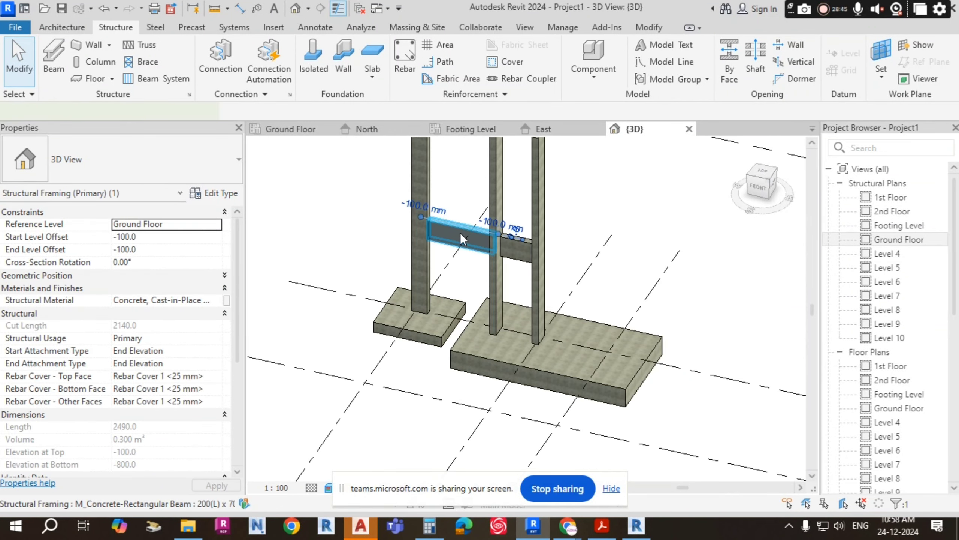
key(Escape)
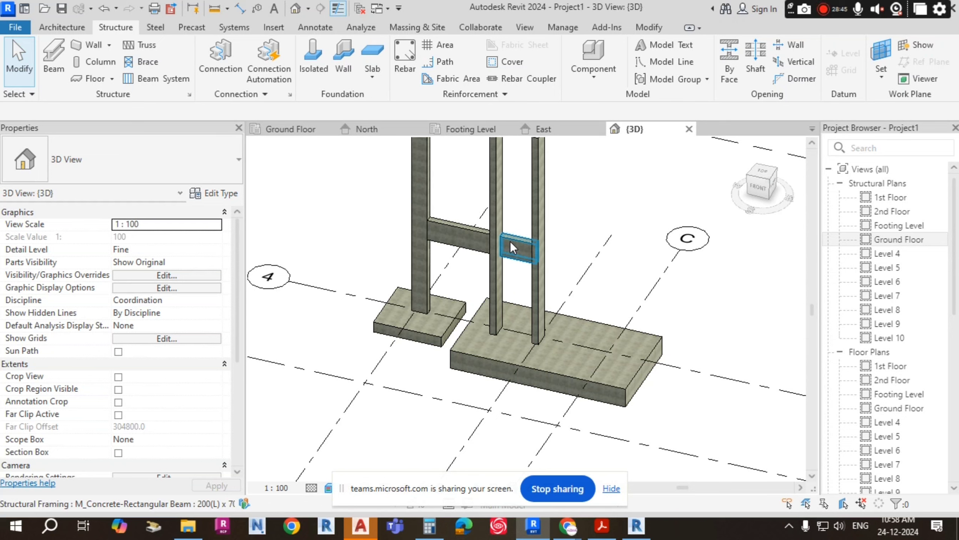
scroll(439, 222, up, 1)
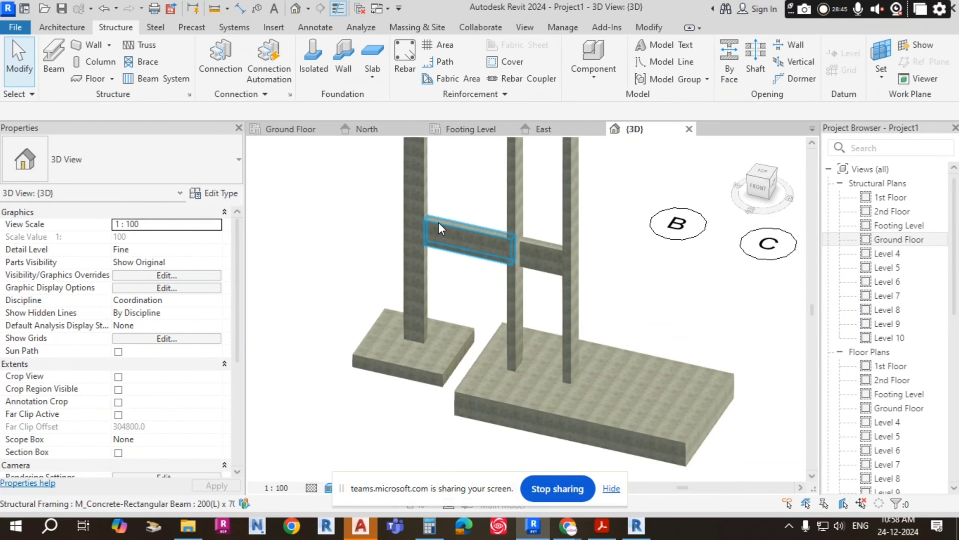
click(439, 222)
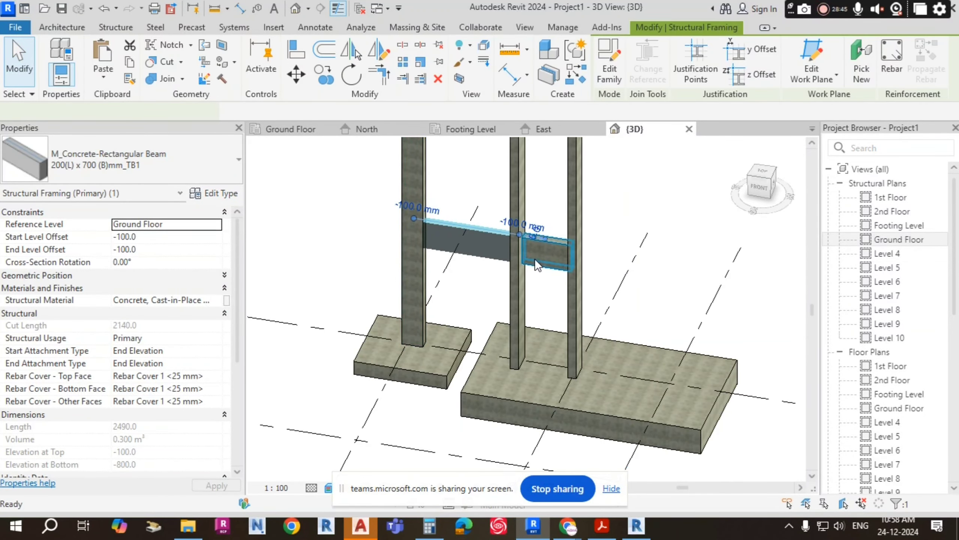
Step: Open the type properties of the isolated F7 footing under the single column and check its Type Mark
key(Escape)
scroll(503, 333, down, 3)
shift+middle_drag(503, 333, 552, 355)
scroll(543, 281, up, 2)
scroll(599, 193, up, 1)
middle_drag(592, 252, 581, 286)
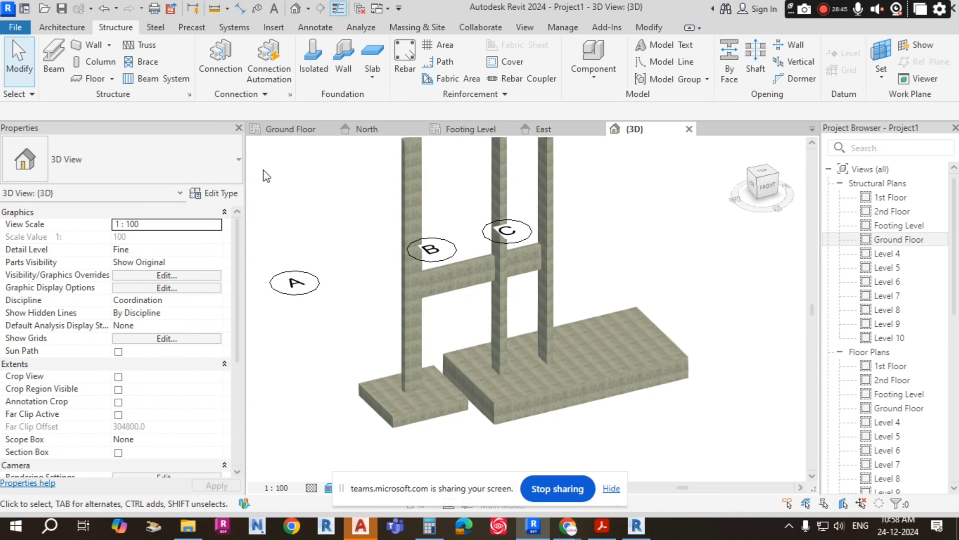
click(387, 406)
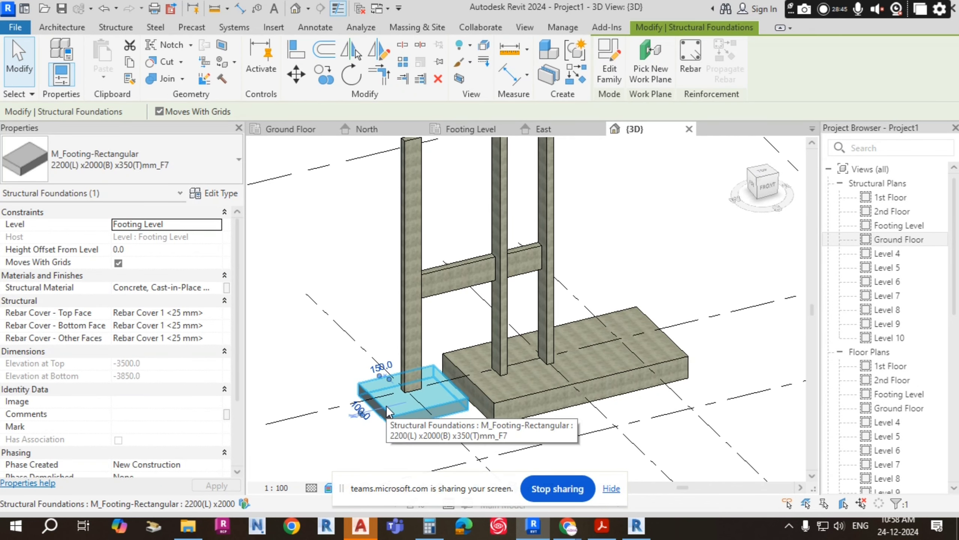
click(223, 193)
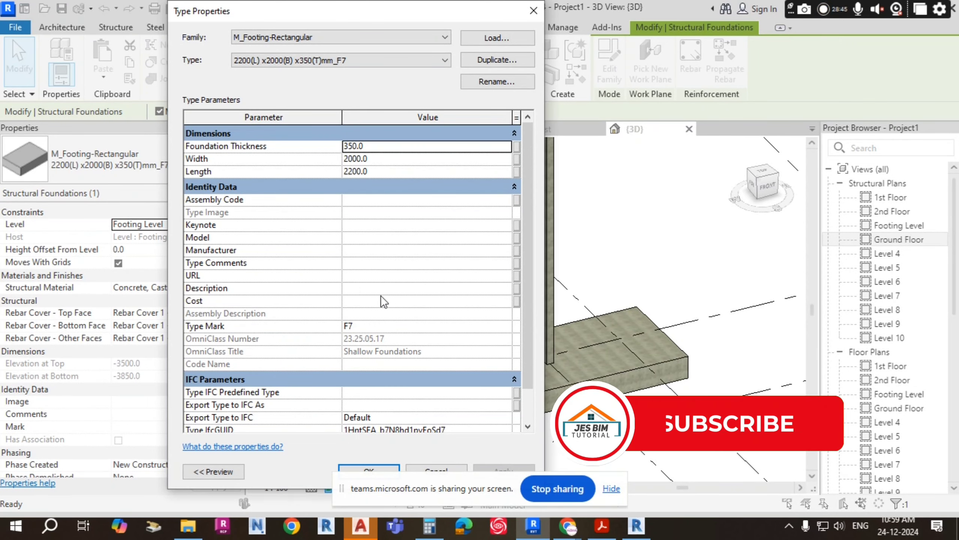
click(364, 326)
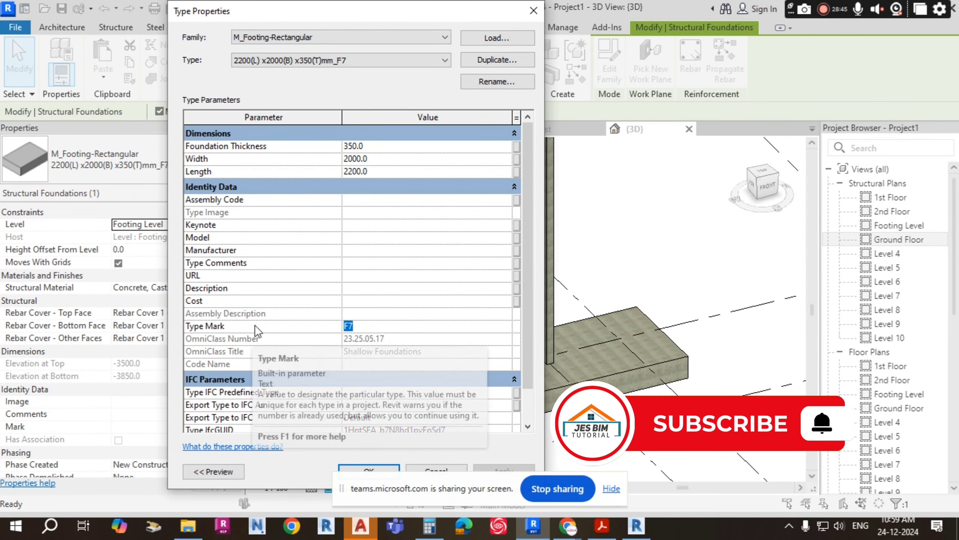
click(365, 326)
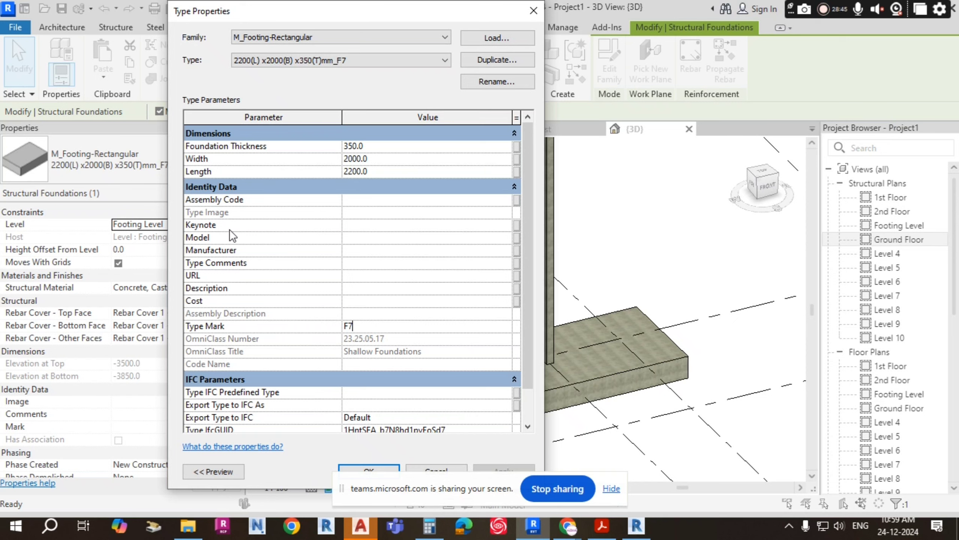
Step: Review the F7 footing type's identity data, paying attention to the Assembly Code parameter
drag(425, 12, 361, 53)
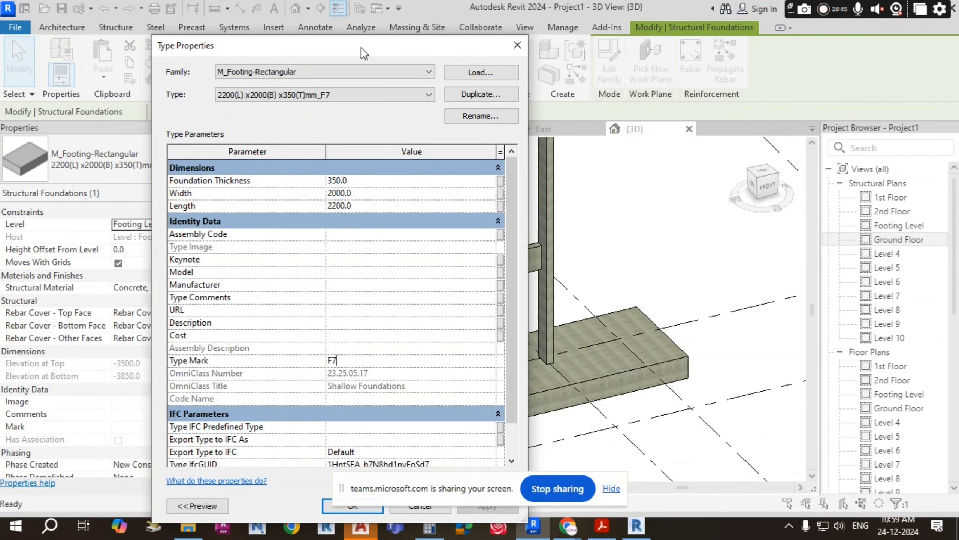
drag(361, 47, 423, 45)
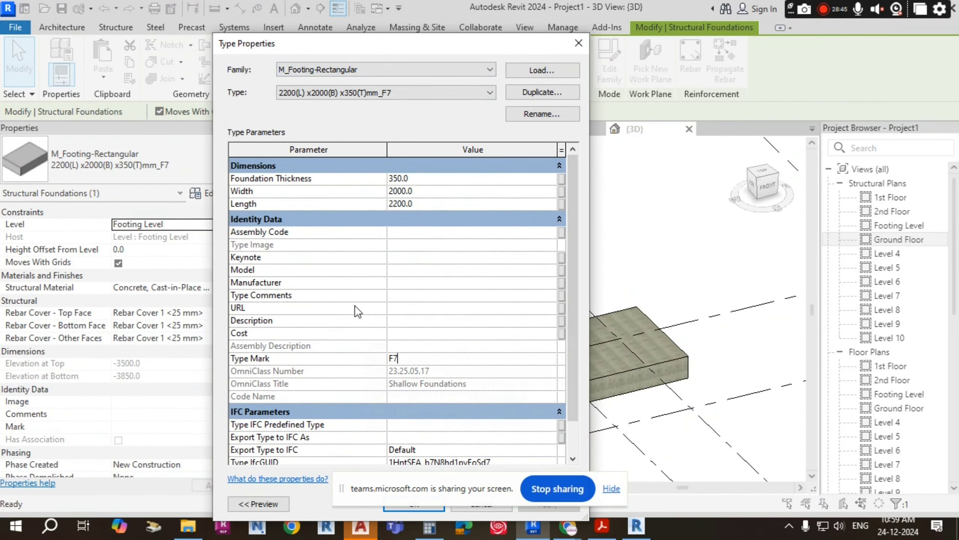
click(427, 232)
click(433, 239)
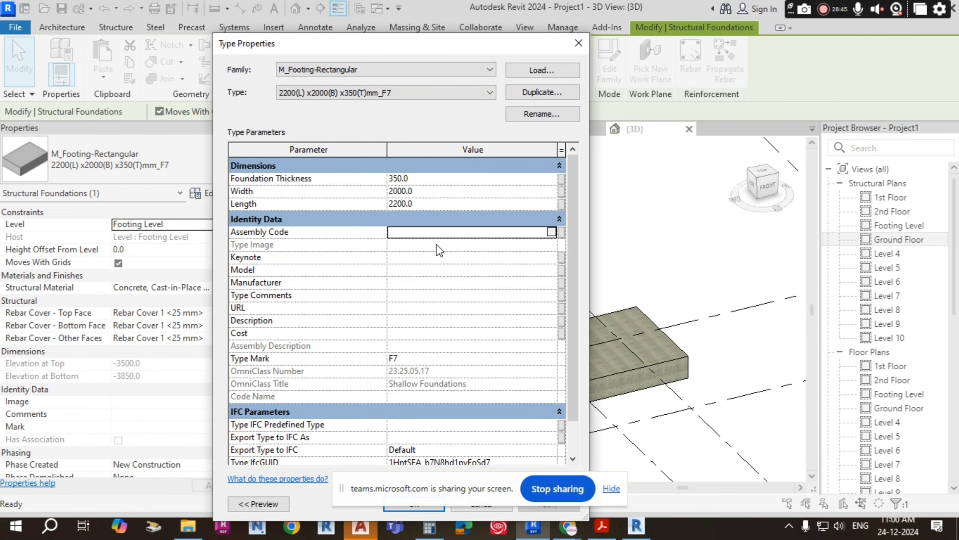
drag(453, 46, 389, 14)
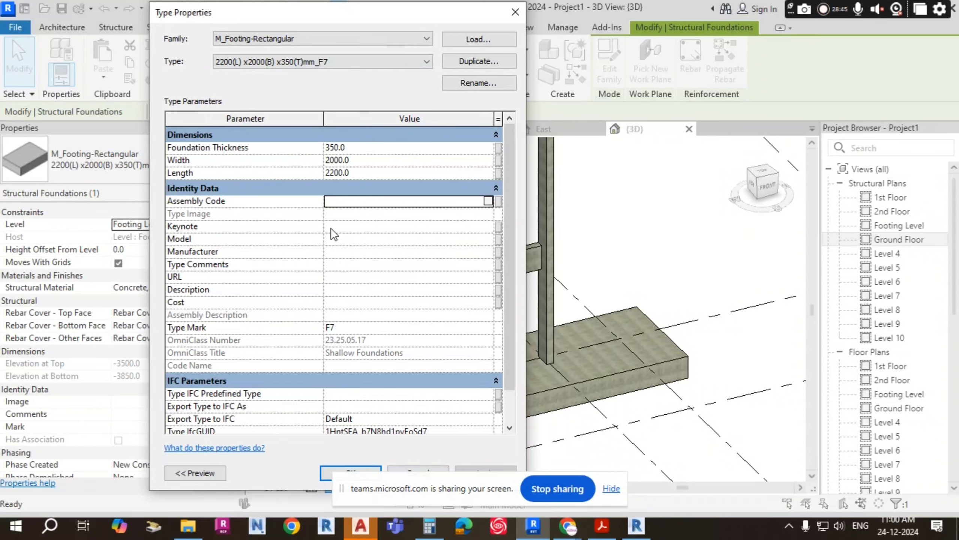
click(353, 201)
drag(410, 13, 764, 23)
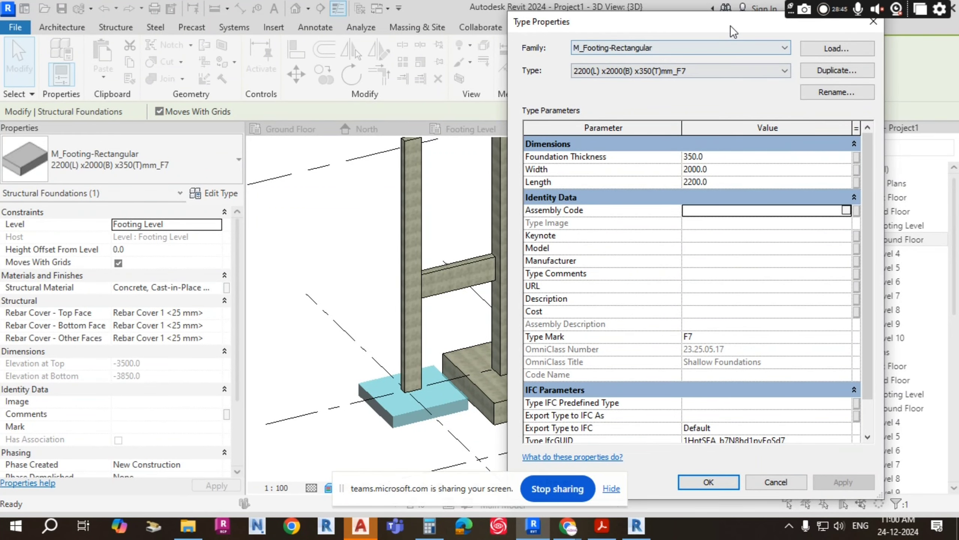
drag(730, 26, 433, 18)
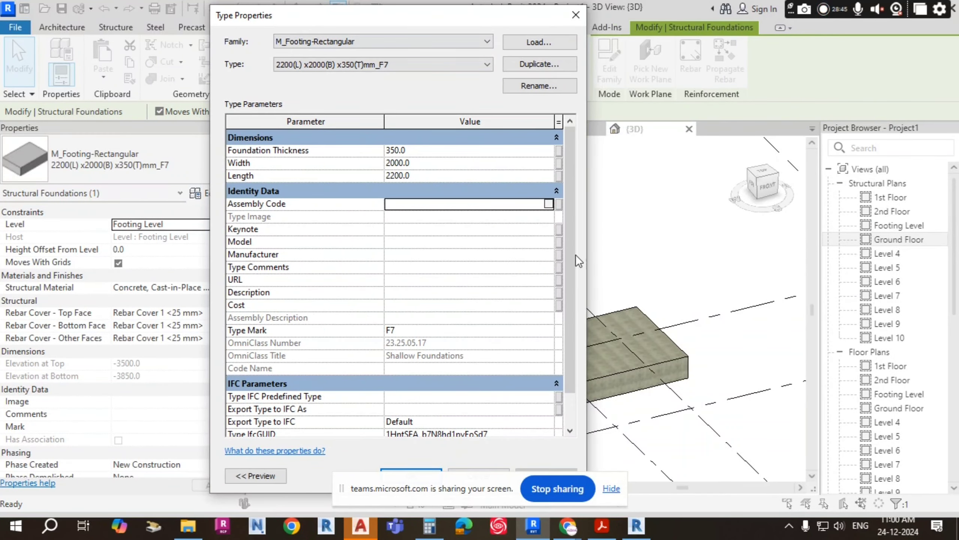
Step: Browse the assembly codes for the footing type from A - Substructure down to A1010100 - Footings & Pile Caps
click(548, 204)
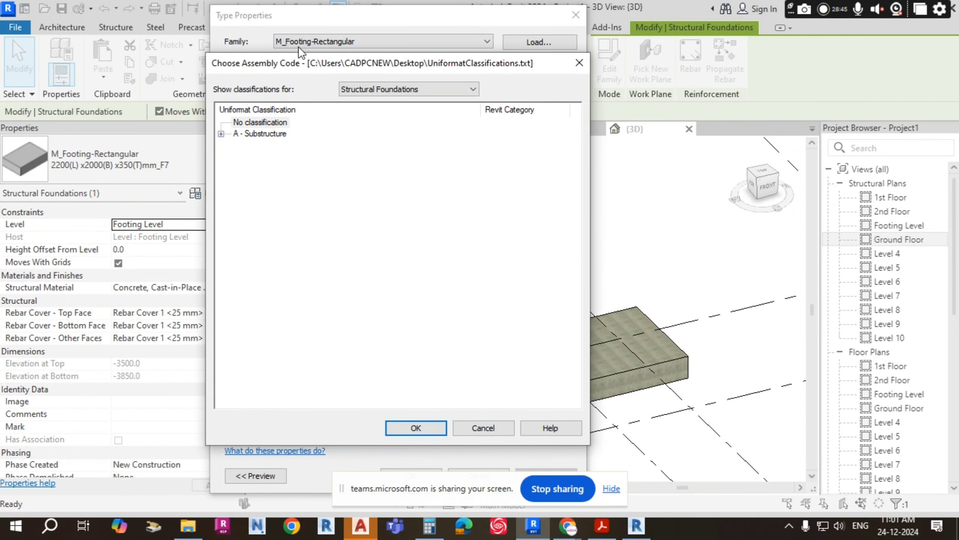
drag(545, 59, 548, 33)
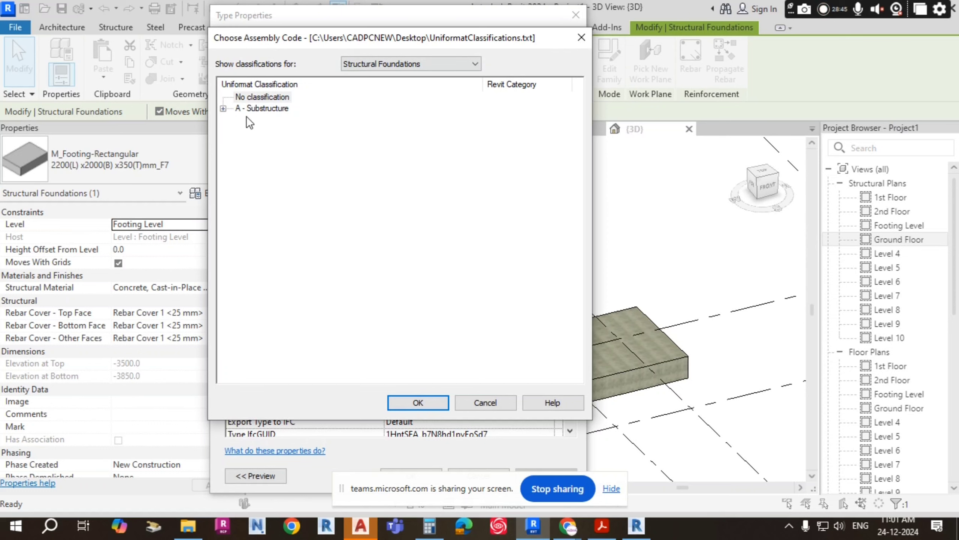
click(224, 109)
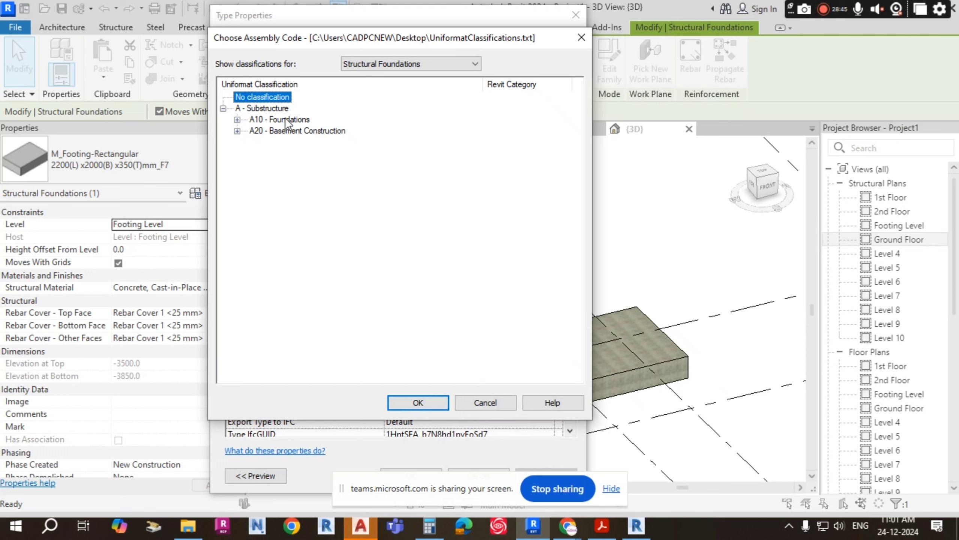
click(237, 121)
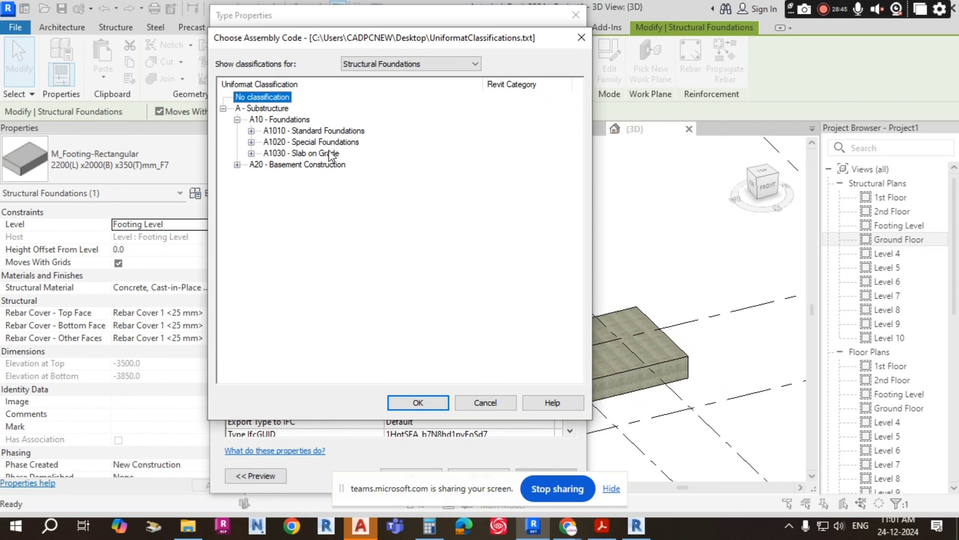
click(237, 164)
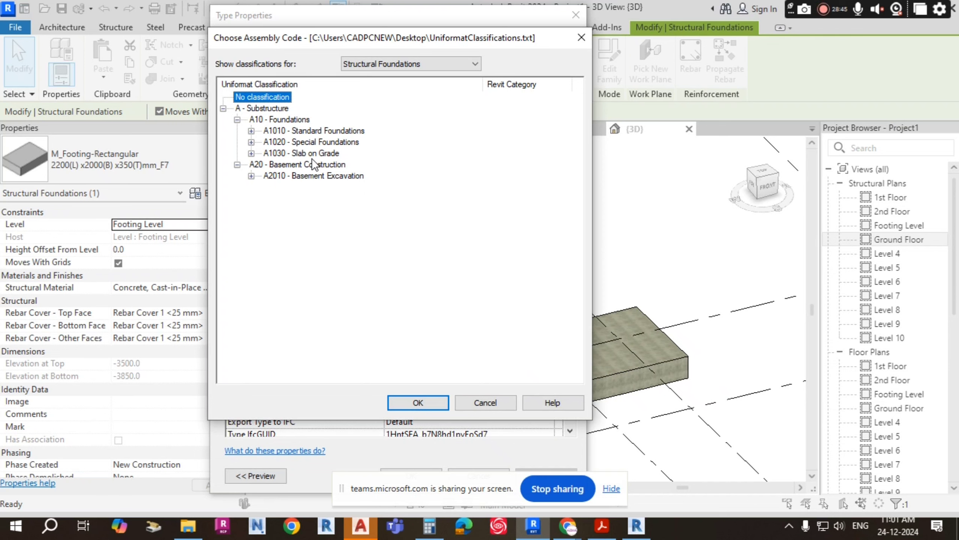
click(252, 131)
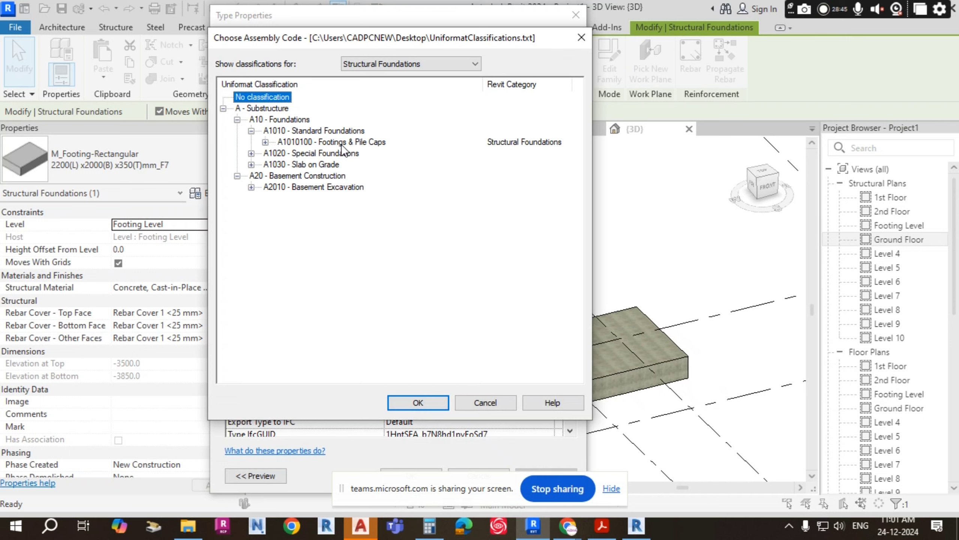
click(265, 141)
click(363, 141)
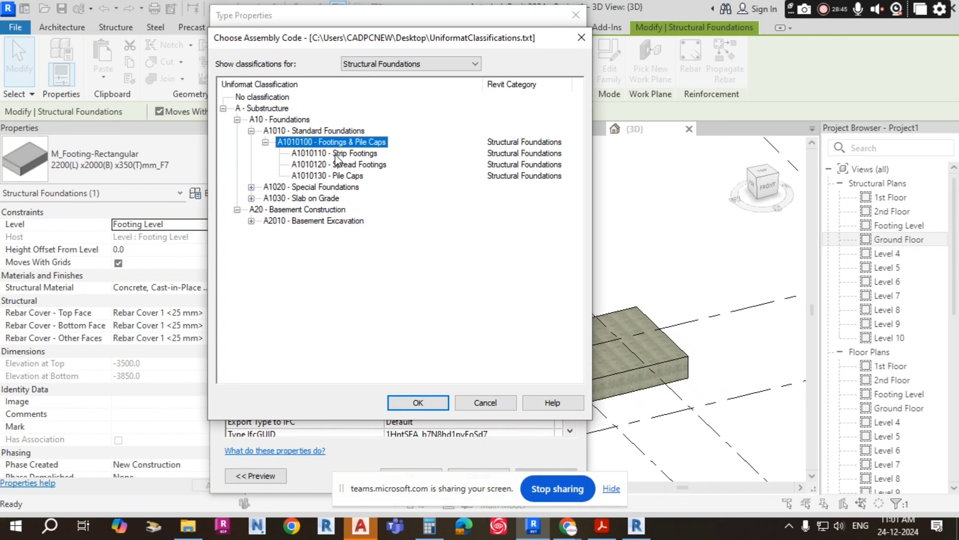
Step: Assign the assembly code A1010120 - Spread Footings to the F7 footing type
click(355, 153)
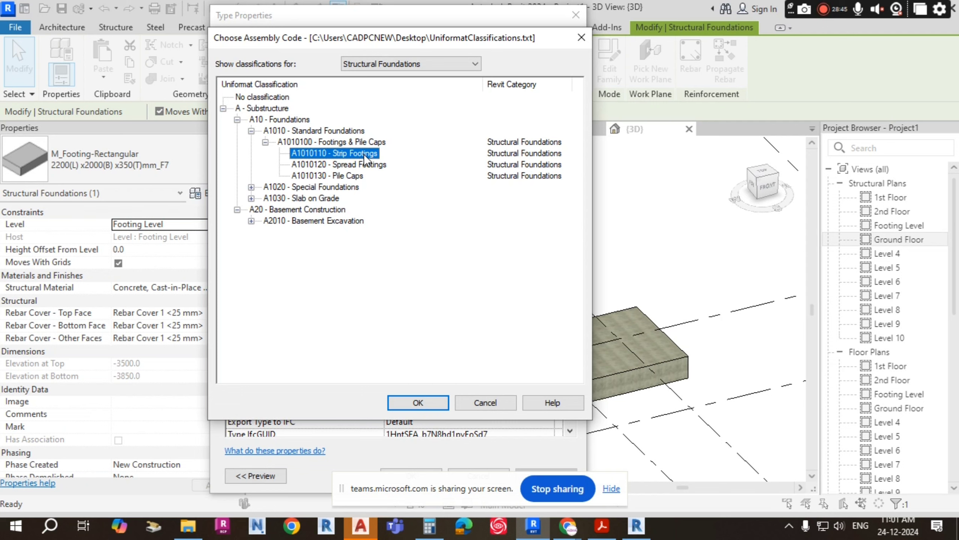
click(338, 166)
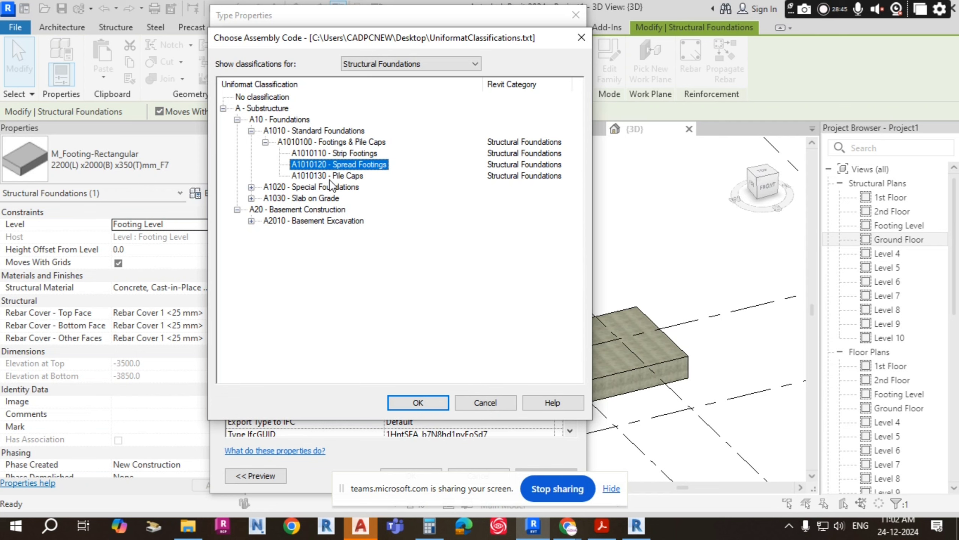
click(347, 176)
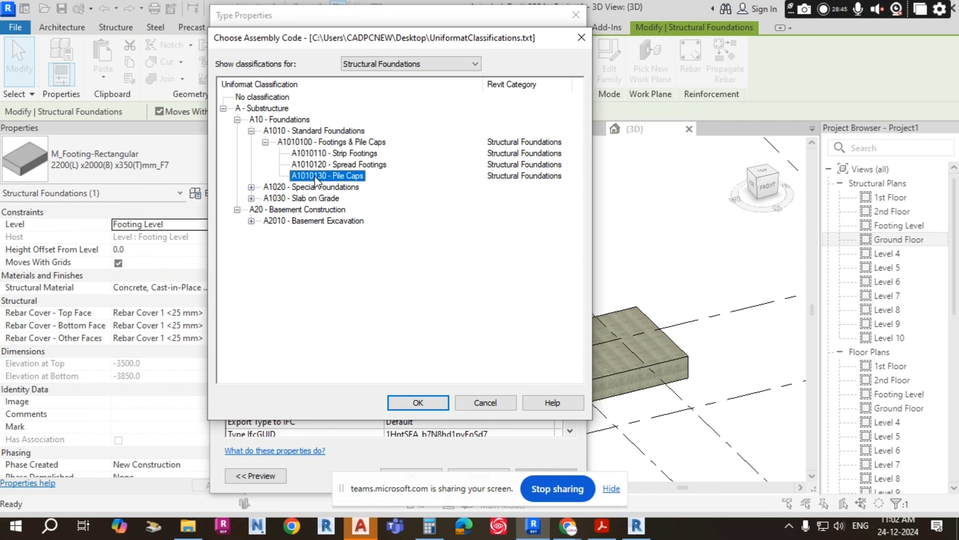
click(359, 165)
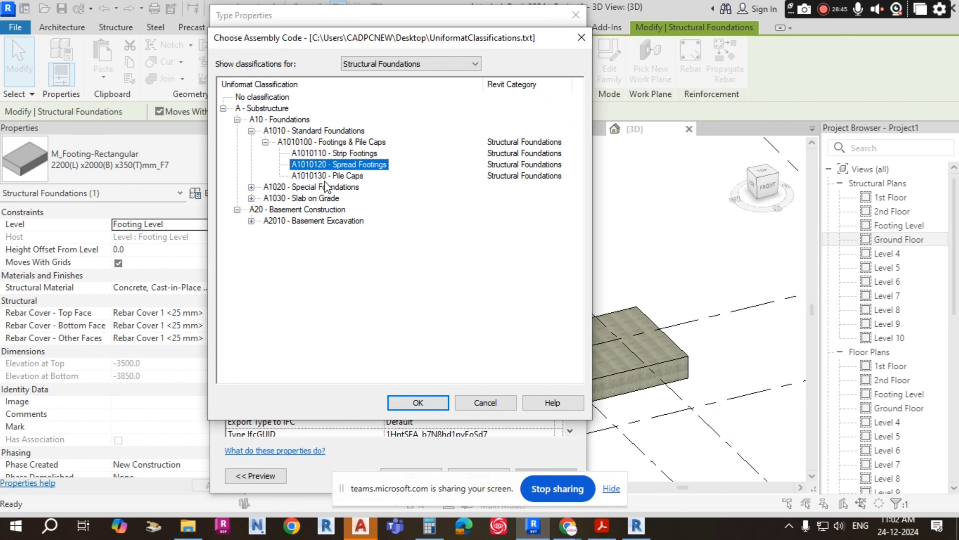
click(426, 400)
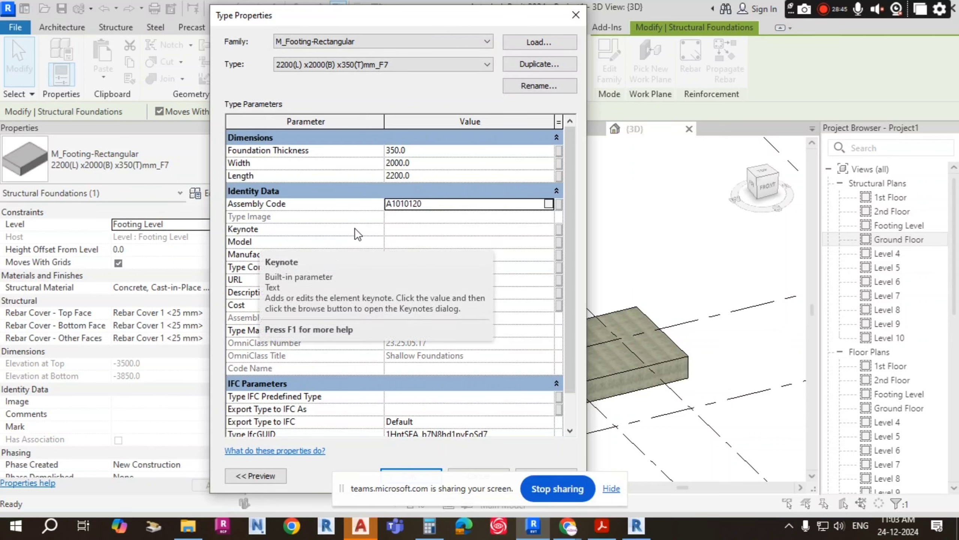
Step: Open the keynote list for the footing type and expand Division 03 - Concrete down to 03150 Concrete Accessories
click(409, 229)
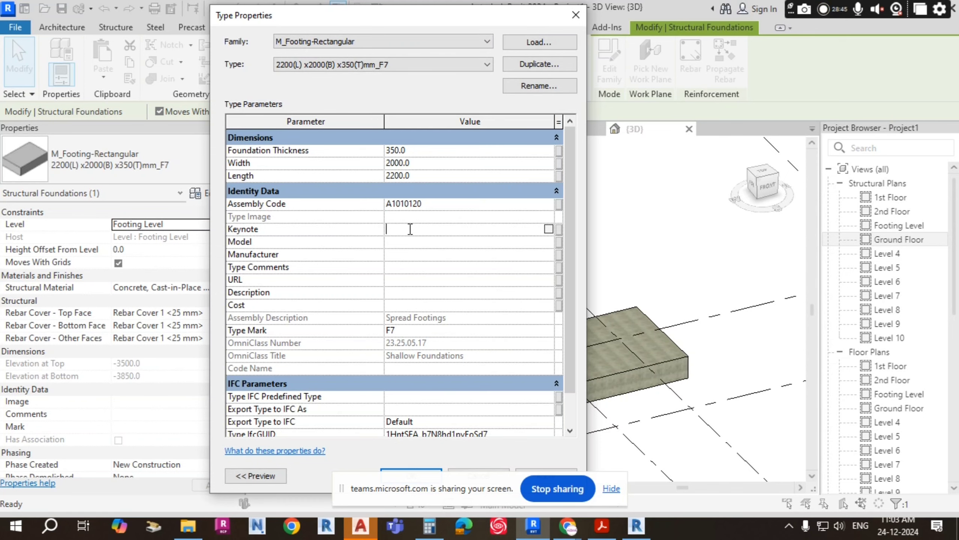
click(549, 229)
drag(495, 67, 518, 43)
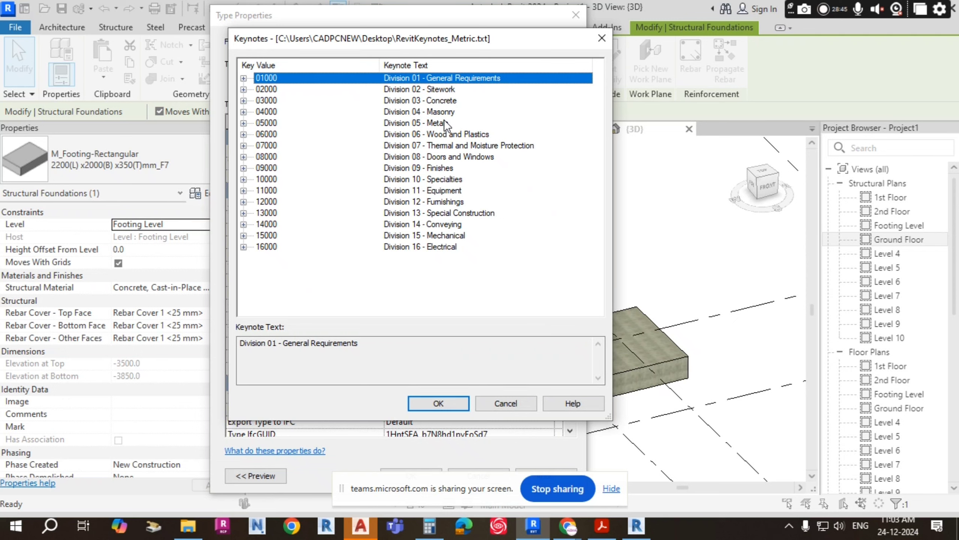
click(244, 100)
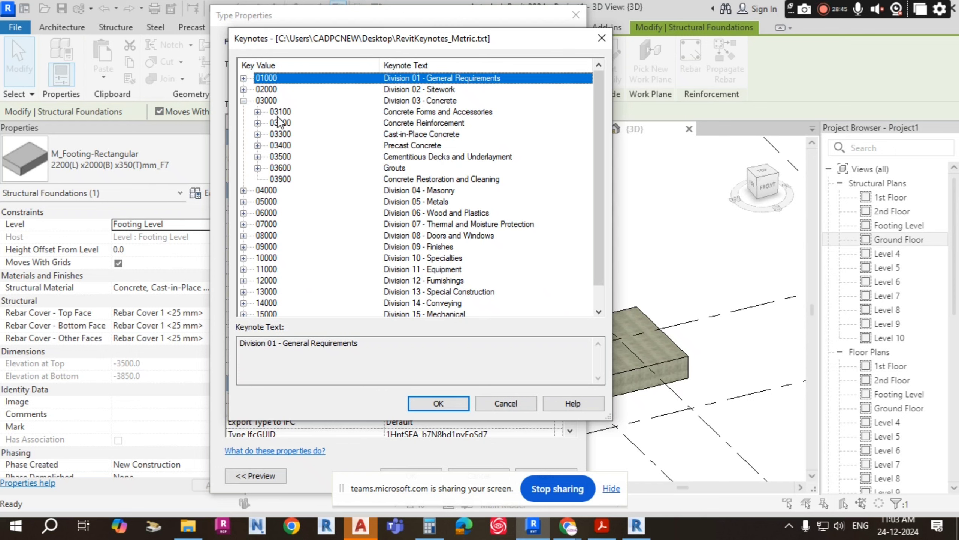
click(258, 110)
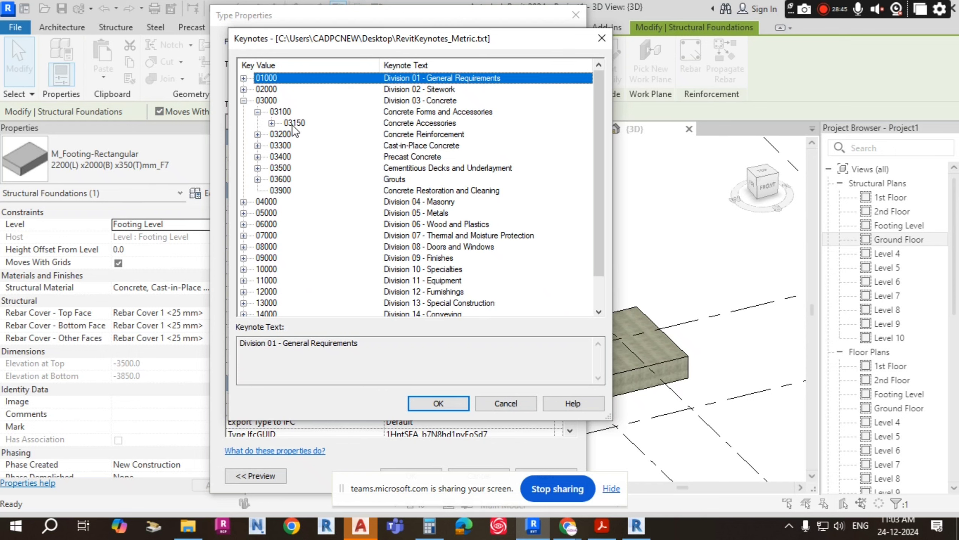
click(271, 123)
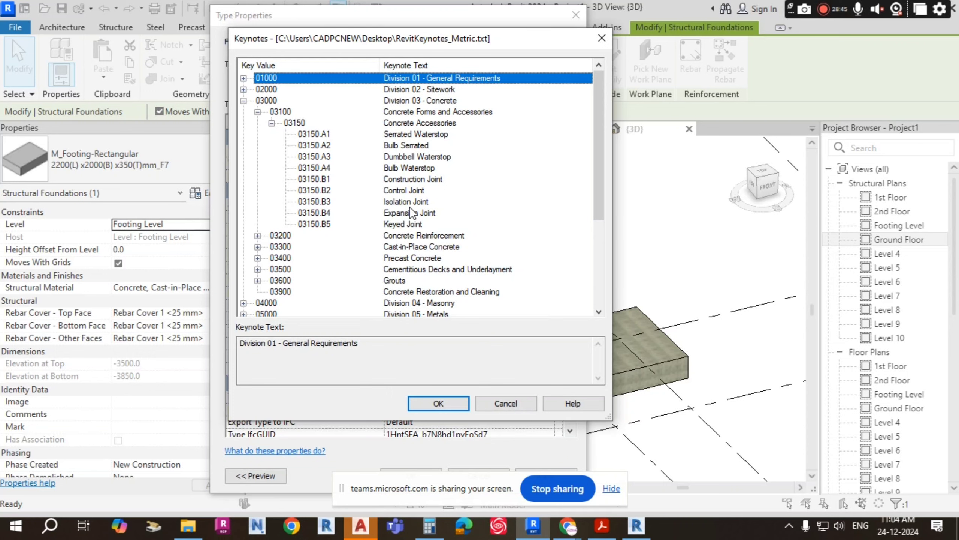
Step: Expand the Division 03 keynote groups 03200, 03300, 03400, 03500 and 03600, and look through the list down to Division 16 - Electrical
click(257, 235)
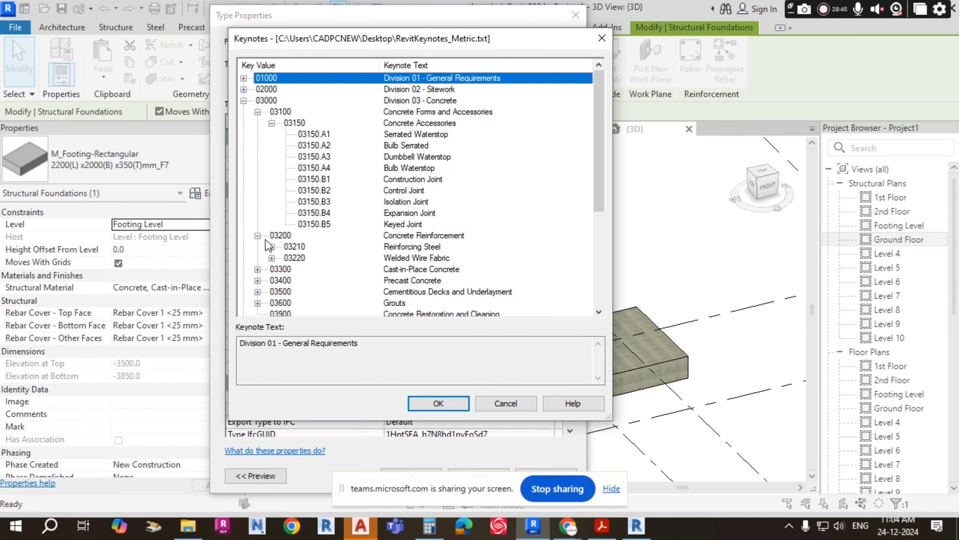
click(257, 269)
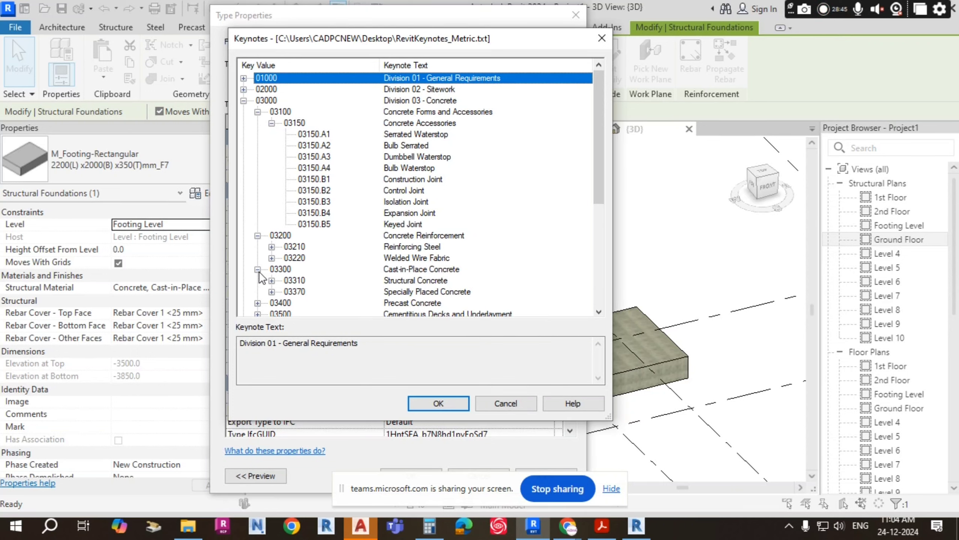
scroll(403, 244, down, 1)
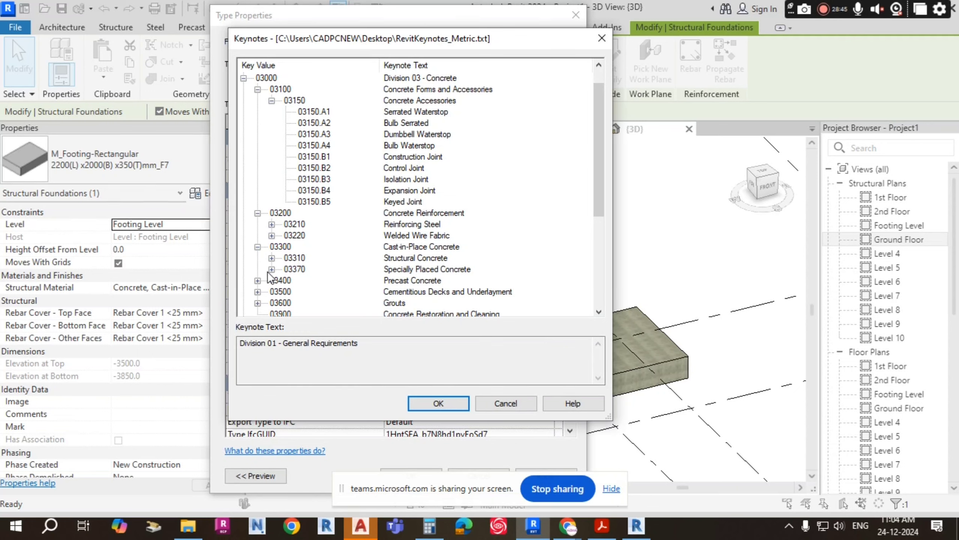
click(258, 280)
scroll(419, 263, down, 1)
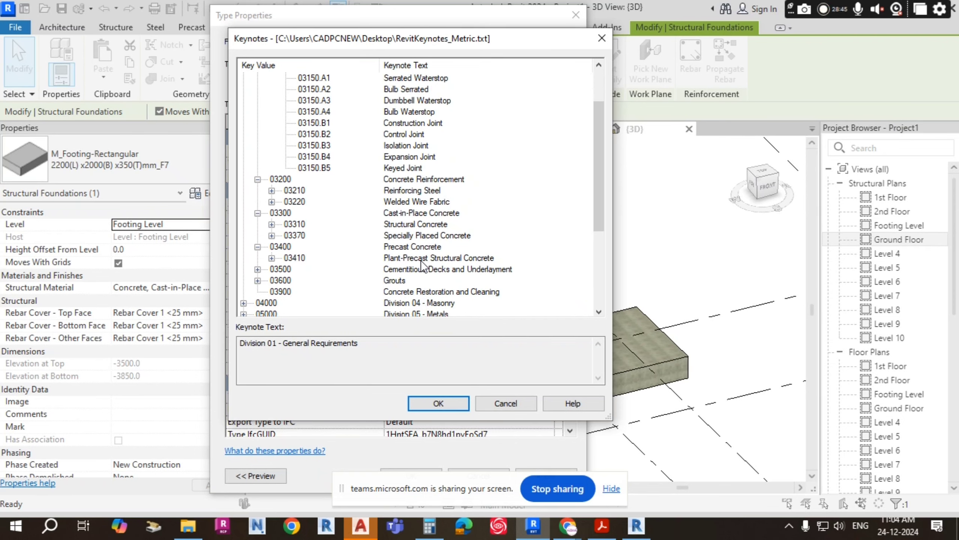
click(258, 269)
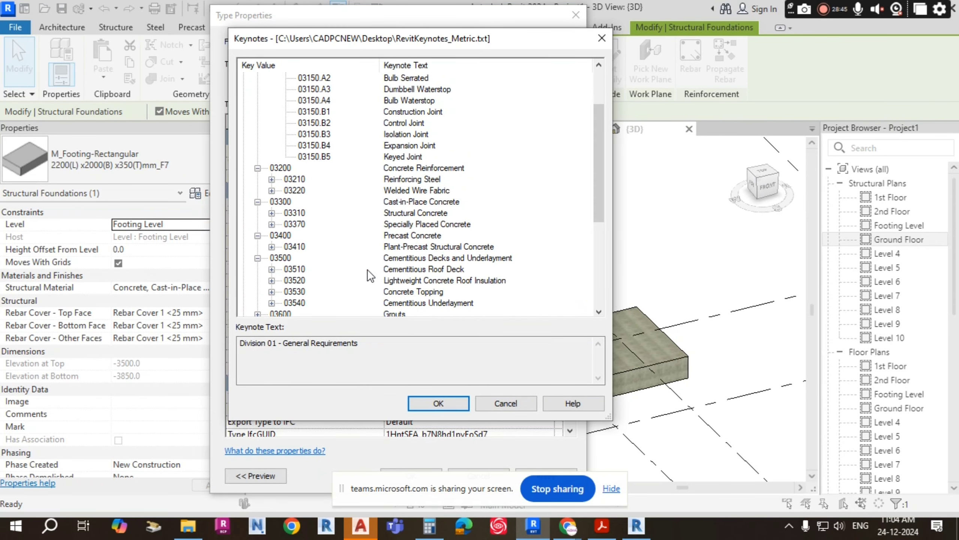
scroll(392, 280, down, 1)
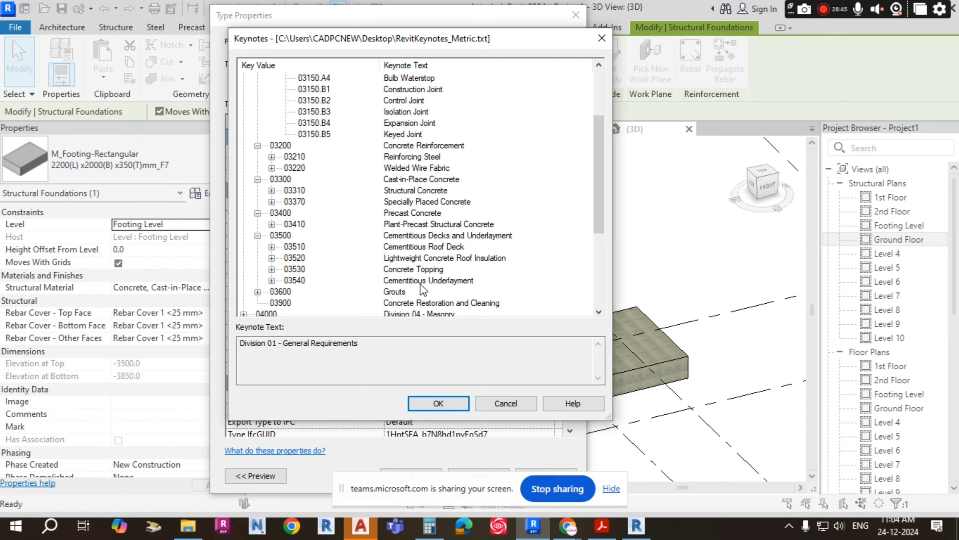
scroll(408, 279, down, 1)
click(258, 280)
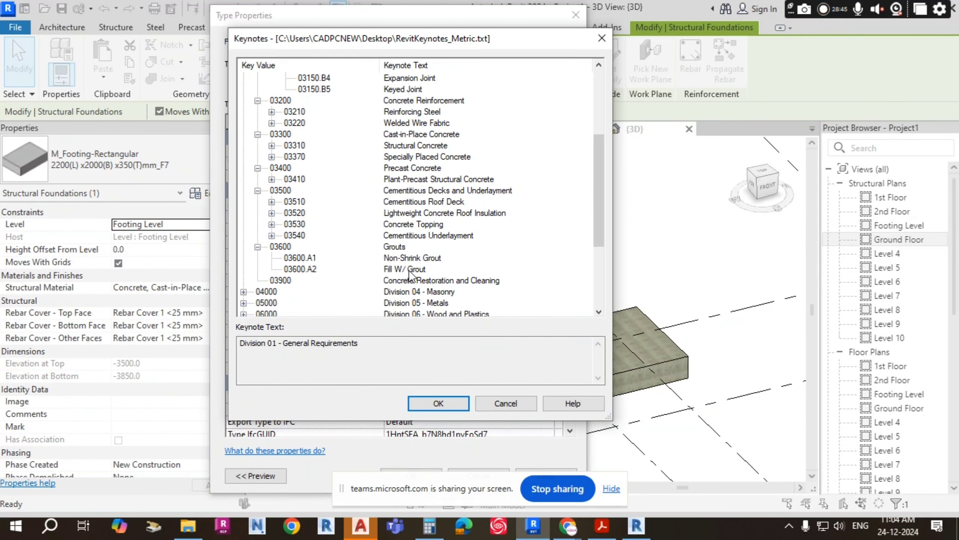
scroll(409, 269, down, 1)
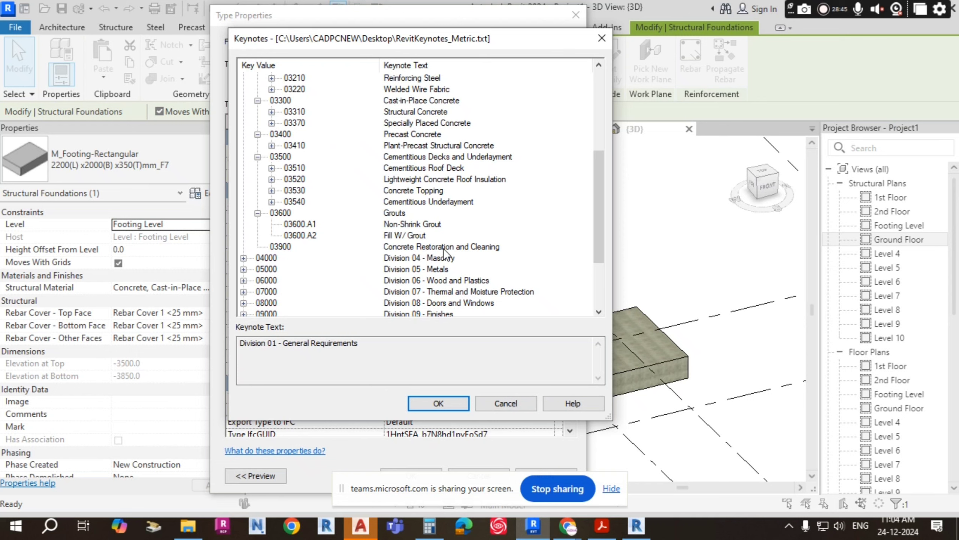
scroll(440, 253, down, 3)
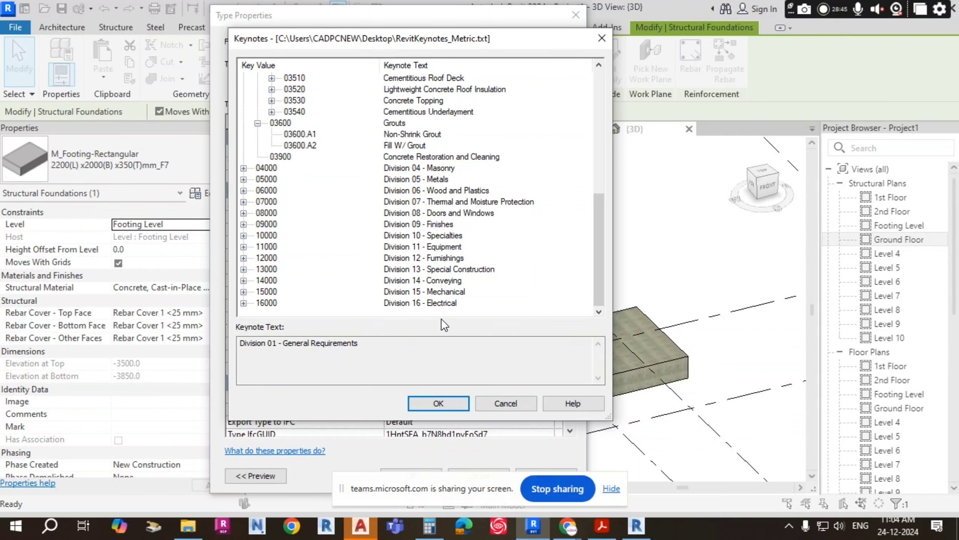
scroll(429, 210, up, 5)
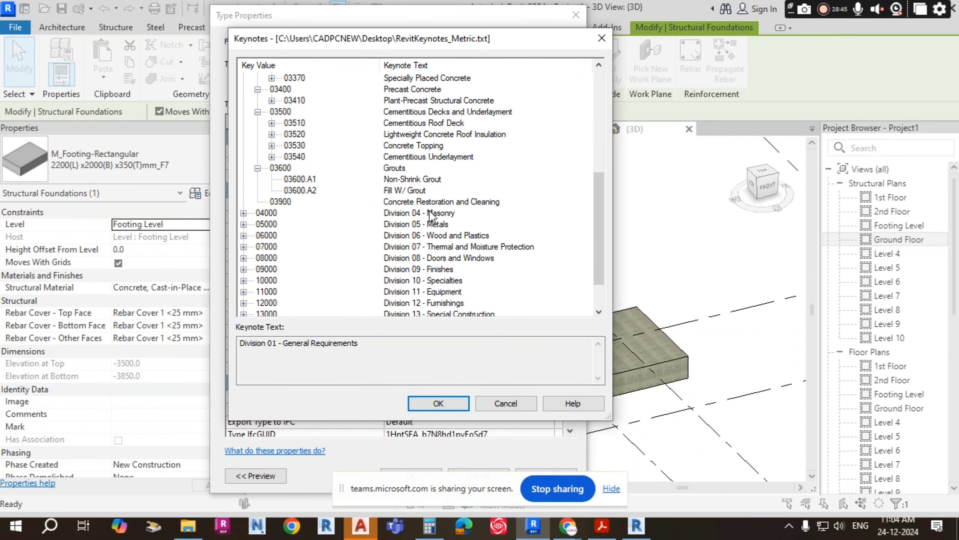
scroll(429, 210, up, 1)
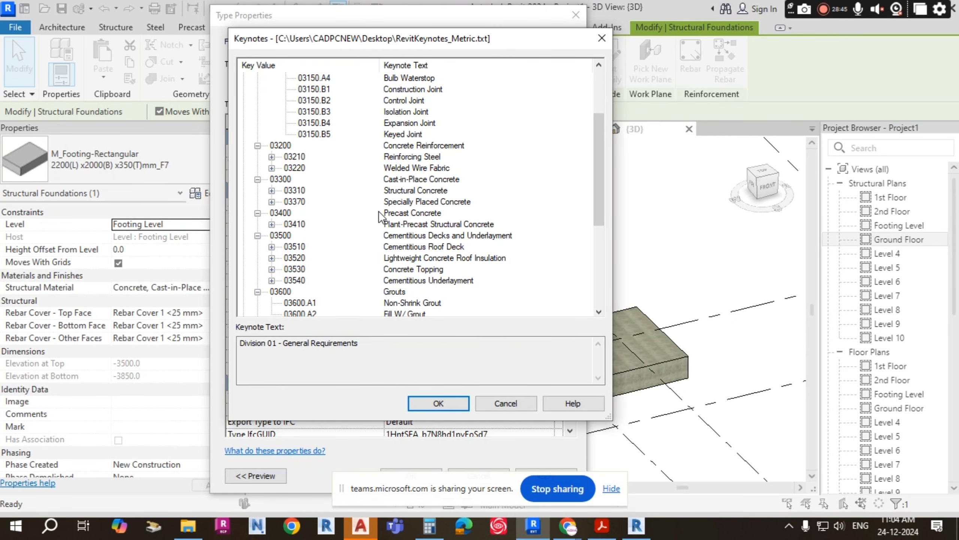
drag(475, 46, 457, 36)
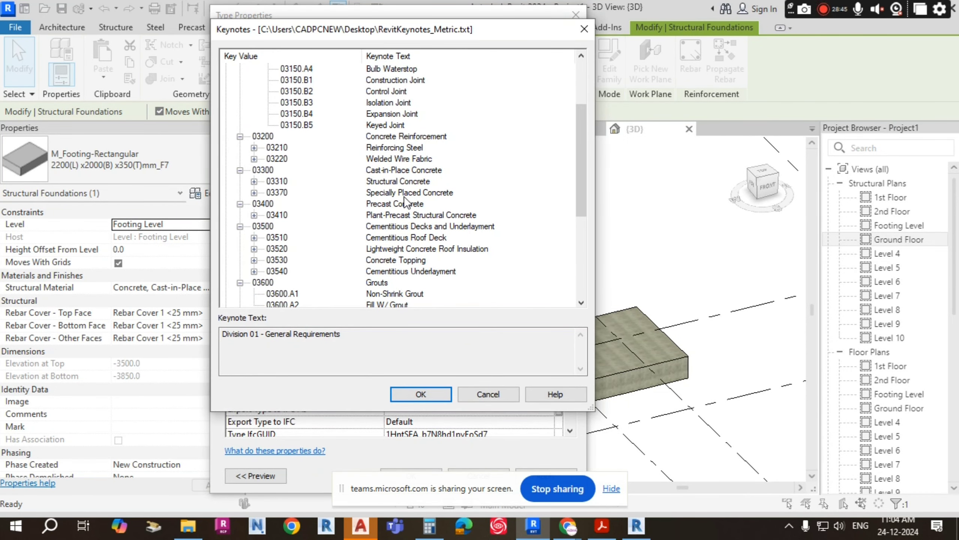
Step: Expand 03310 Structural Concrete under Cast-in-Place Concrete and browse its keynotes from the columns and beams down to the concrete footings
click(396, 172)
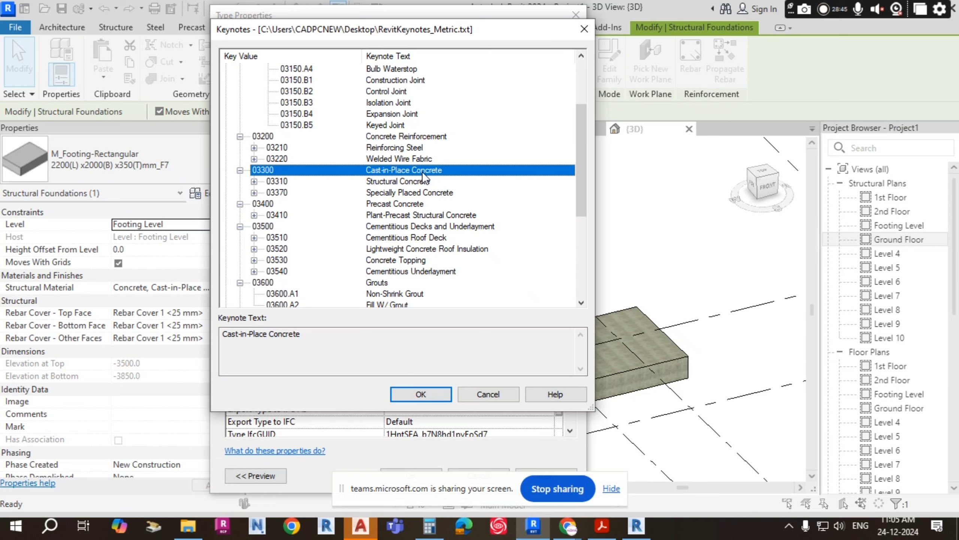
click(392, 182)
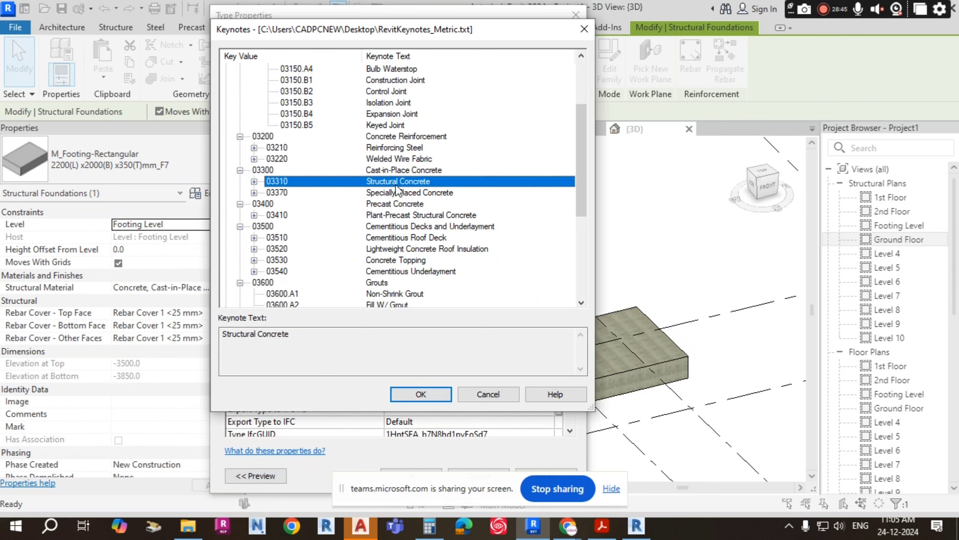
click(254, 181)
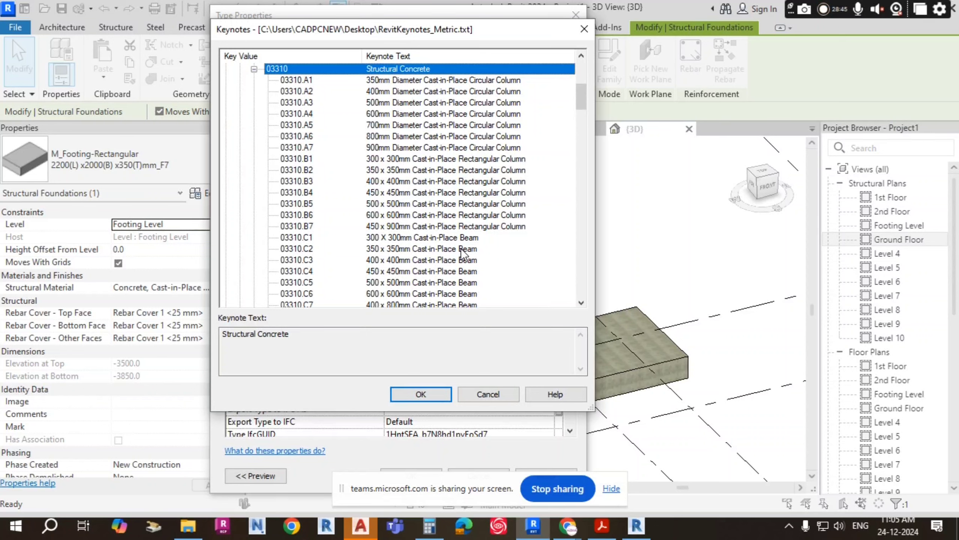
click(502, 160)
click(492, 215)
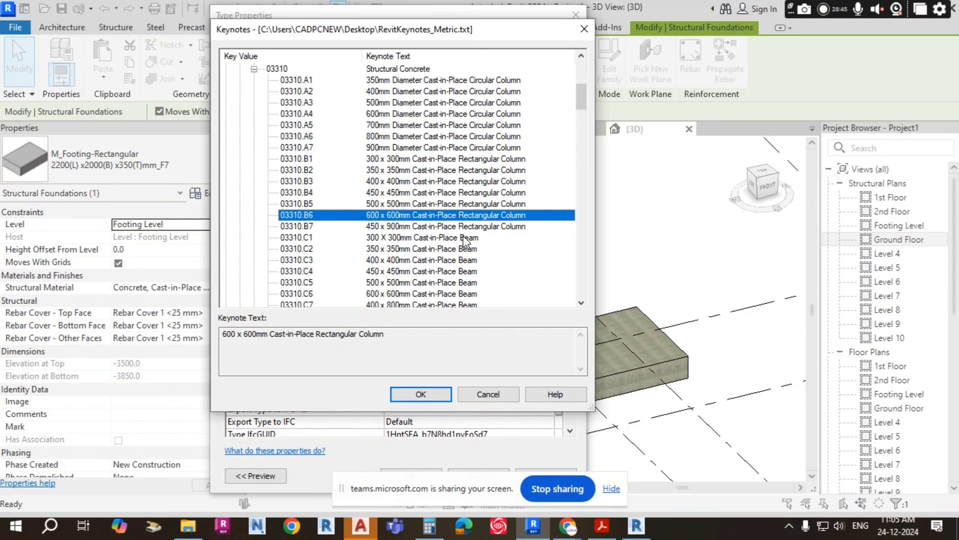
click(458, 260)
click(494, 85)
scroll(460, 238, down, 4)
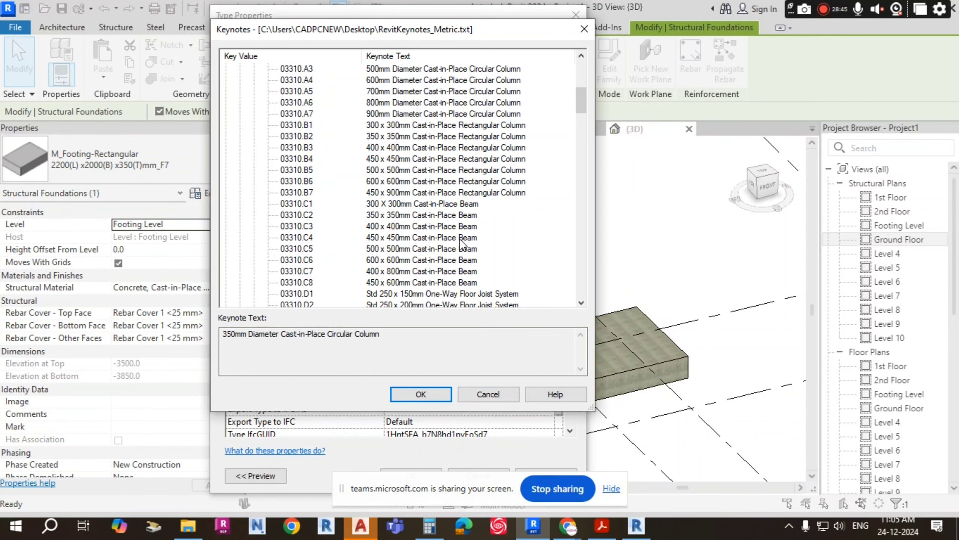
scroll(491, 269, down, 6)
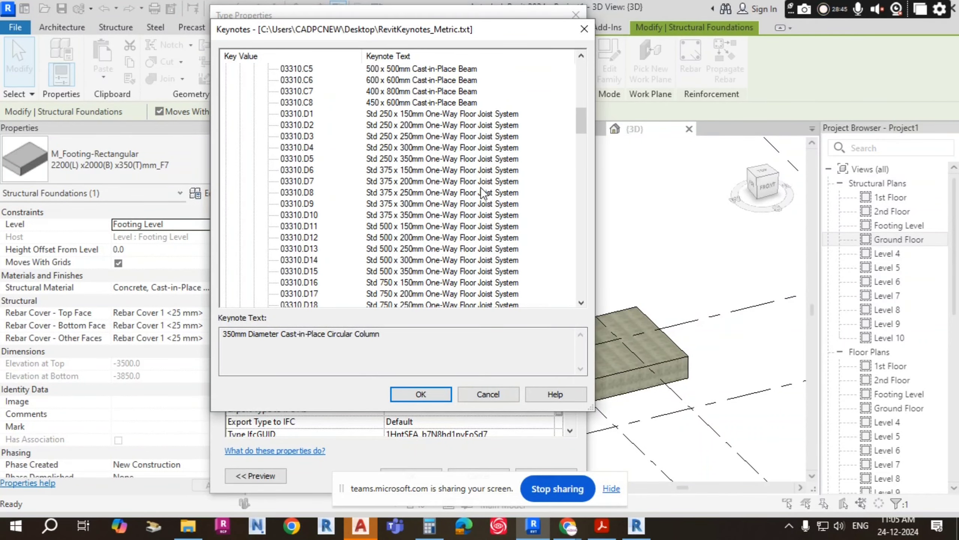
scroll(485, 227, down, 9)
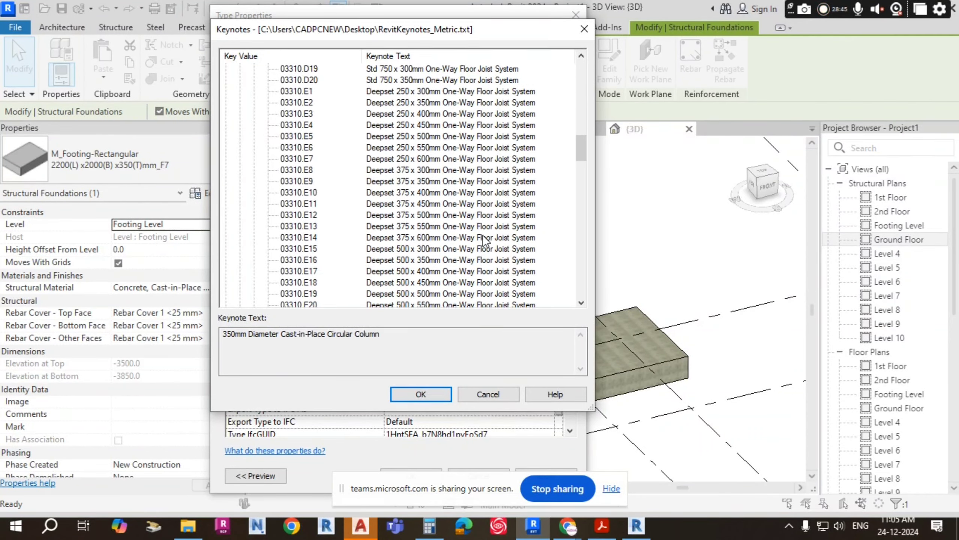
scroll(484, 236, down, 8)
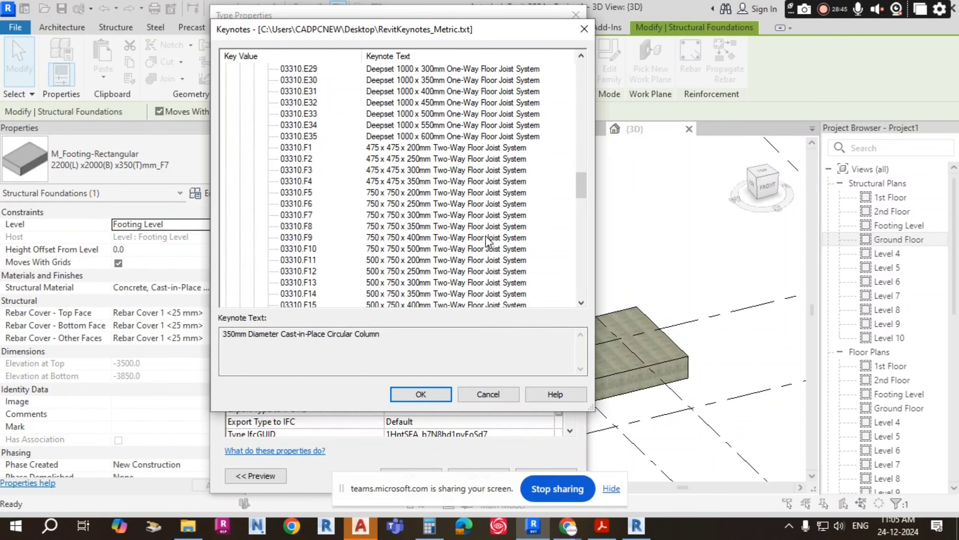
drag(584, 194, 586, 256)
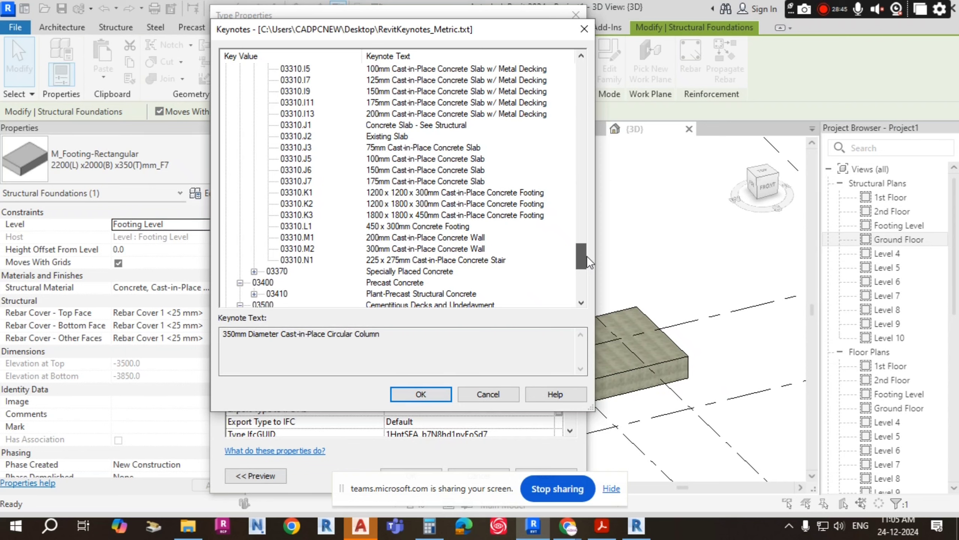
Step: Assign the keynote 03300 Cast-in-Place Concrete to the F7 footing type
drag(587, 256, 565, 79)
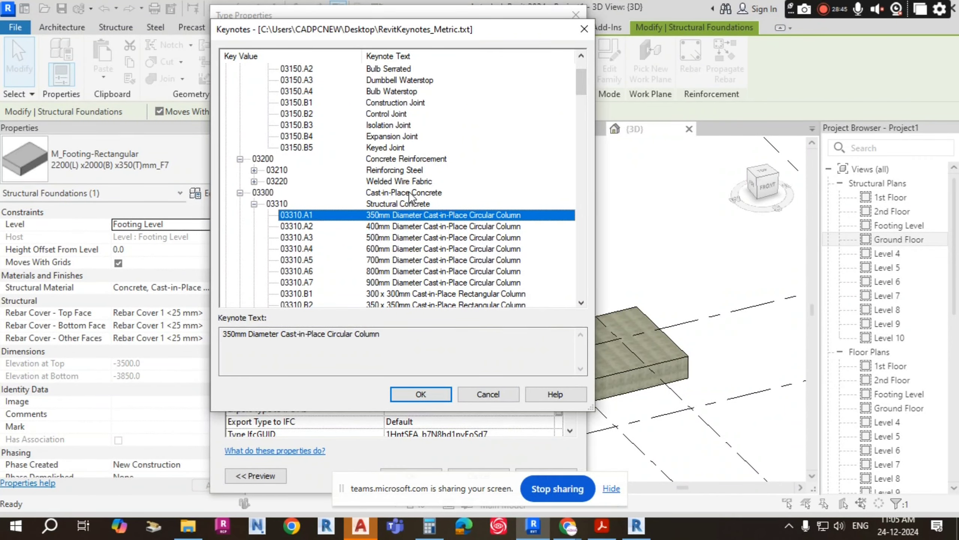
click(403, 194)
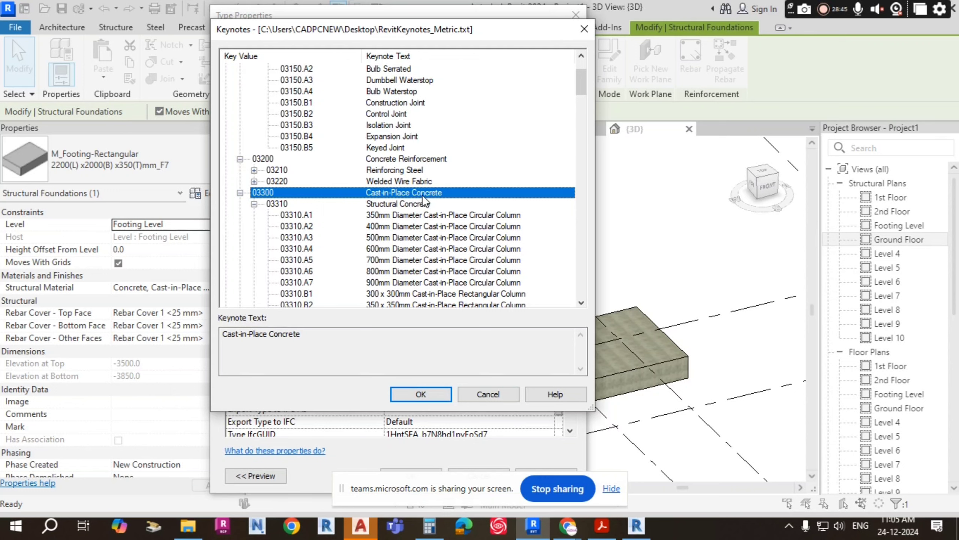
click(433, 393)
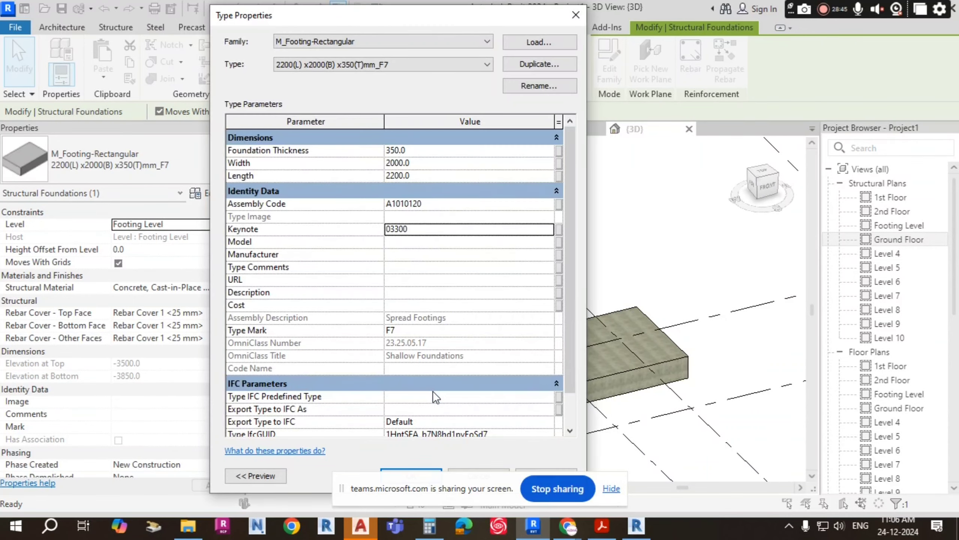
Step: Set the Model parameter of the F7 footing type to "Isolated Footing"
click(408, 243)
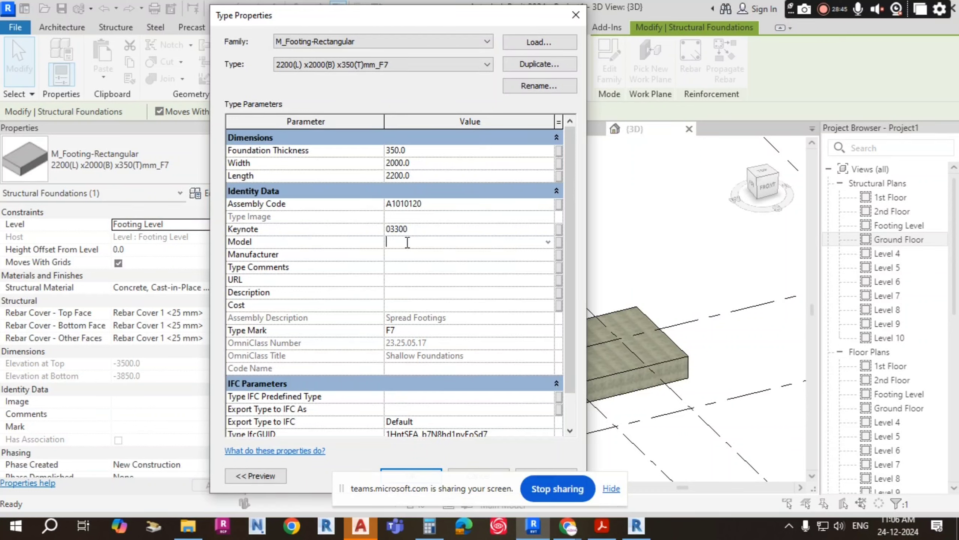
click(407, 243)
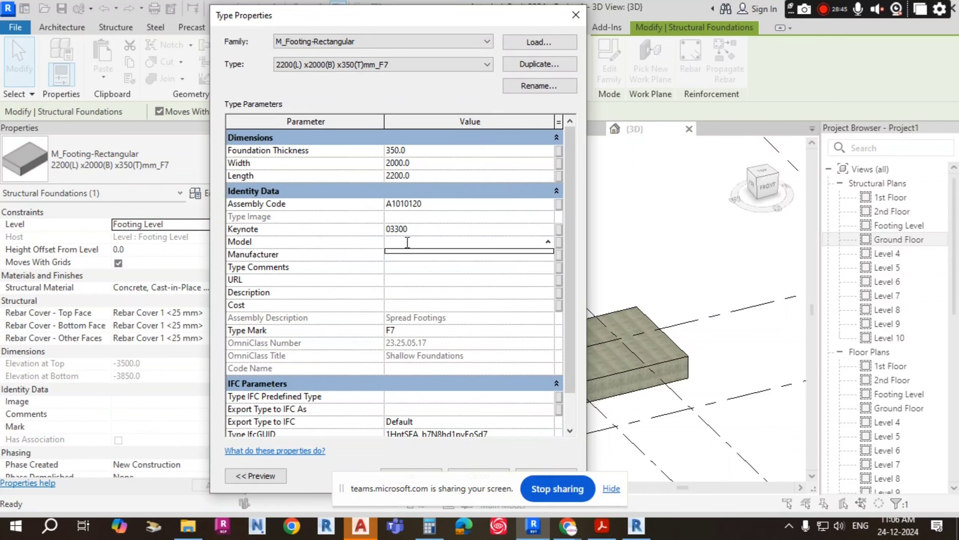
text(IS)
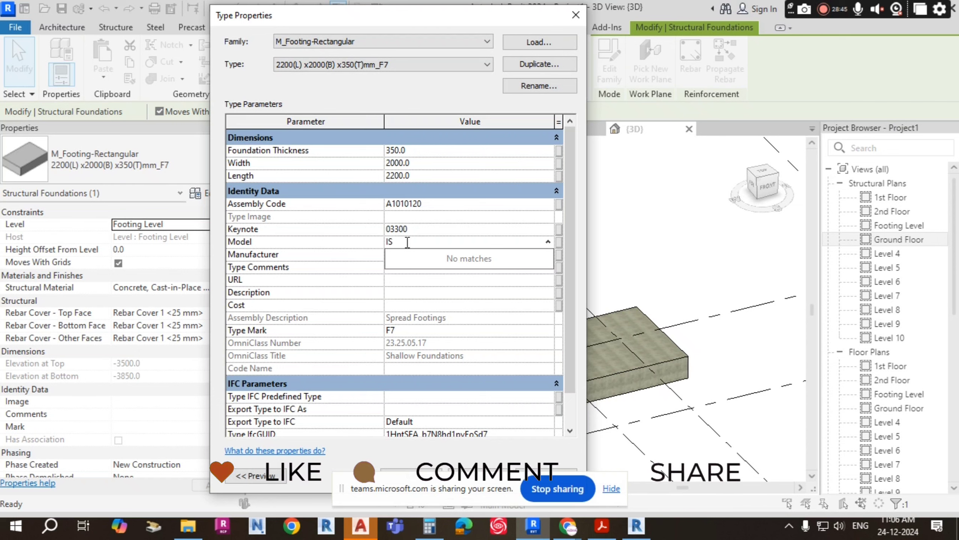
text(OLATED)
key(BackSpace)
key(BackSpace)
key(BackSpace)
key(BackSpace)
key(BackSpace)
key(BackSpace)
key(BackSpace)
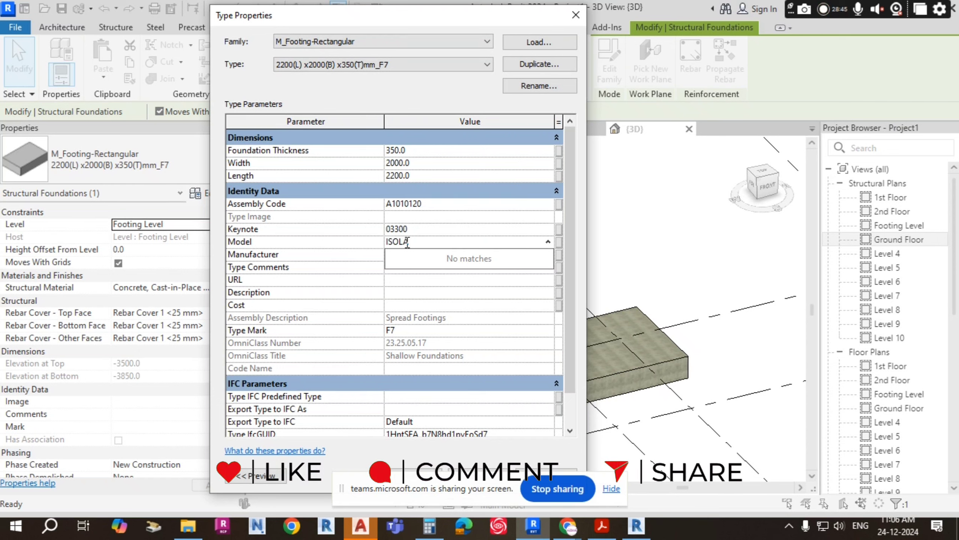
text(sola)
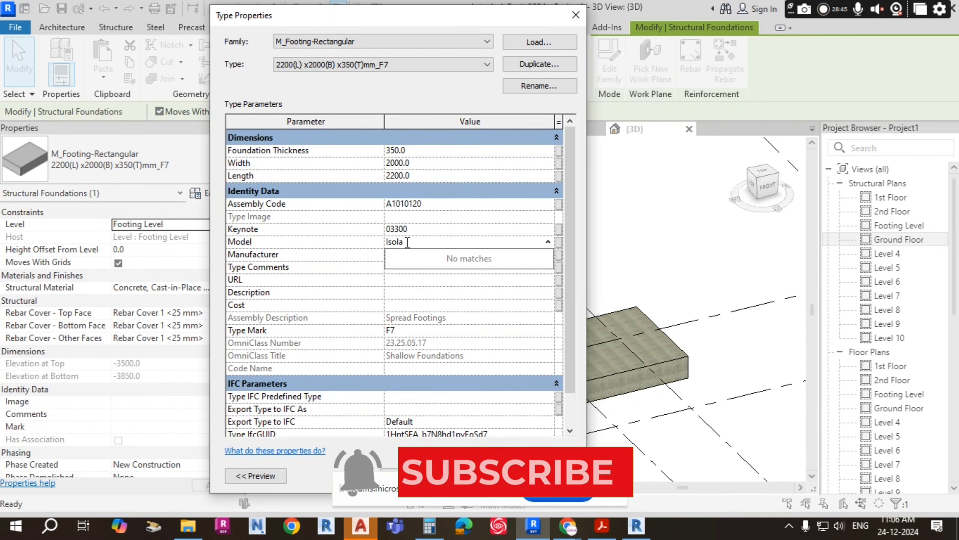
text(ted Fo)
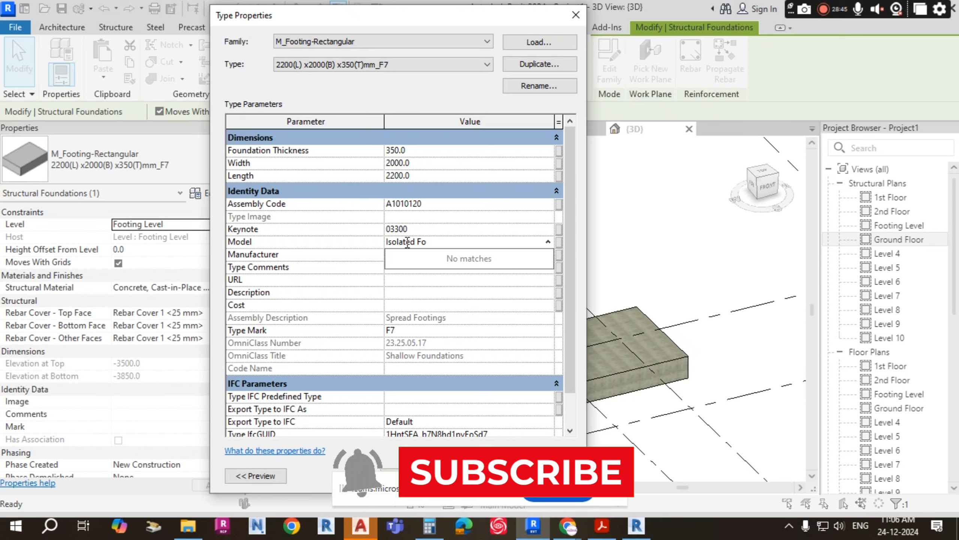
text(oting)
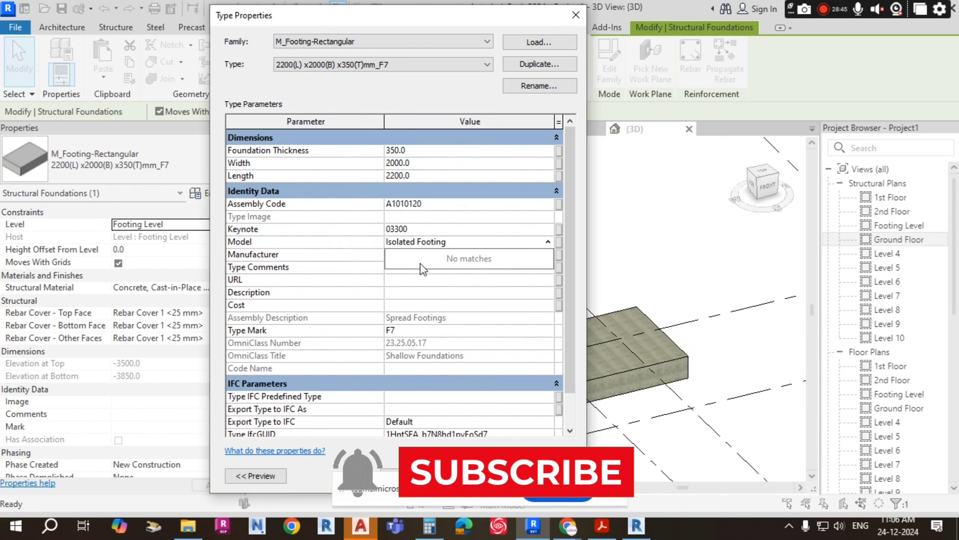
key(Return)
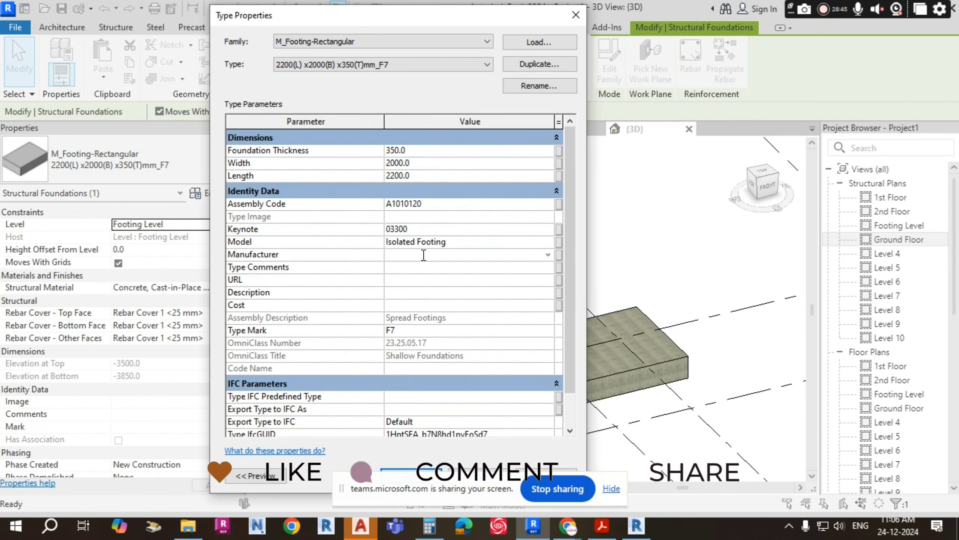
click(457, 243)
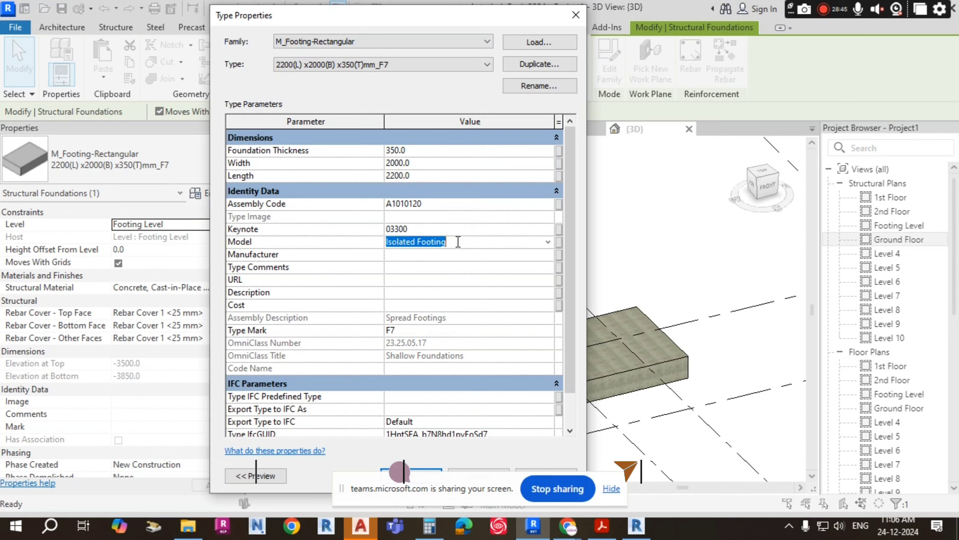
Step: Set the Manufacturer parameter of the F7 footing type to "xyz Pvt Ltd"
click(437, 251)
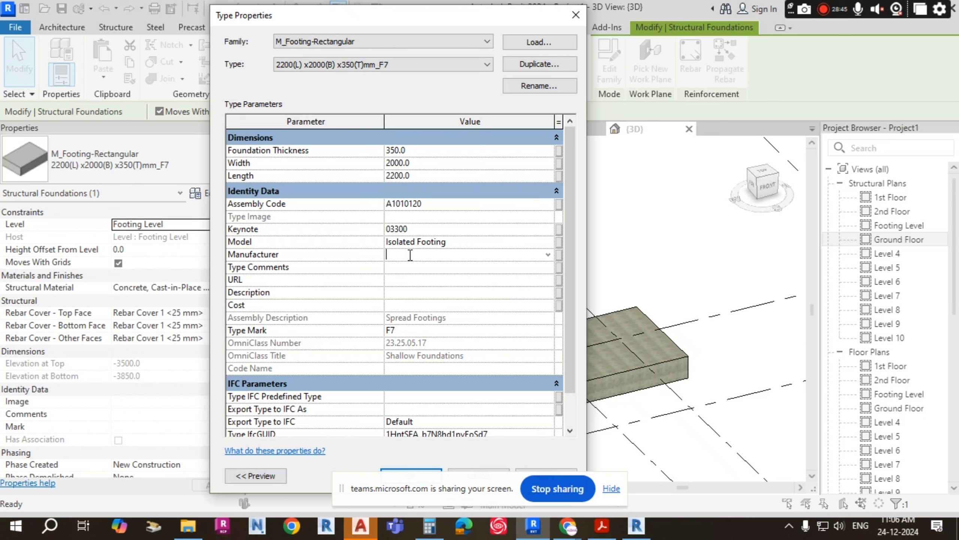
text(xyx)
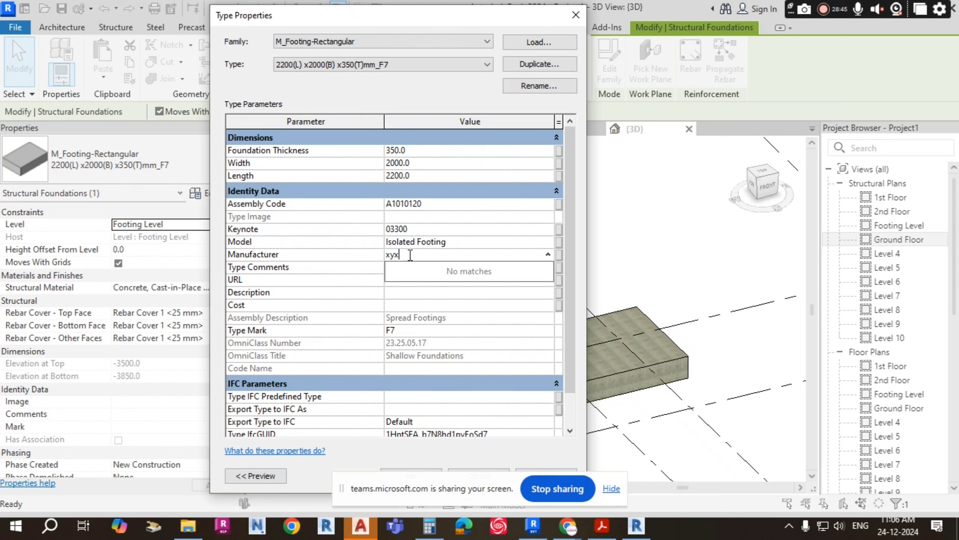
key(BackSpace)
text(z pvt ltd)
key(BackSpace)
key(BackSpace)
key(BackSpace)
key(BackSpace)
key(BackSpace)
key(BackSpace)
key(BackSpace)
text(Pvt Ltd)
click(435, 271)
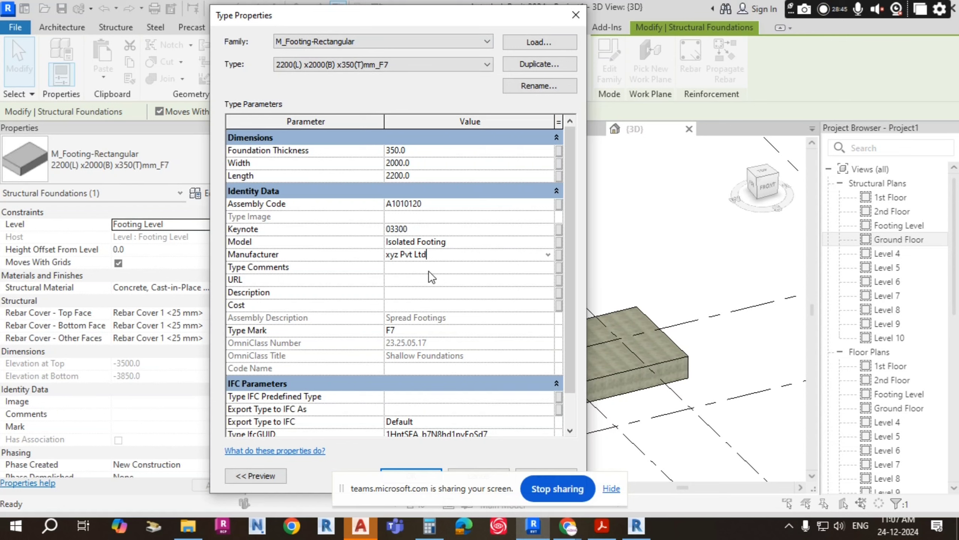
Step: Enter "Contractor" as the Type Comments of the F7 footing type
click(430, 269)
text(Con)
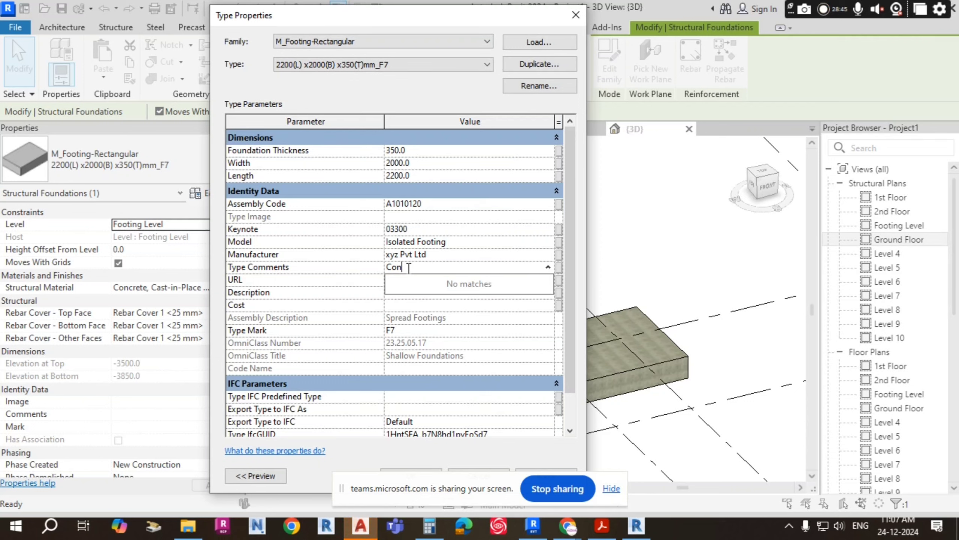
text(tractor)
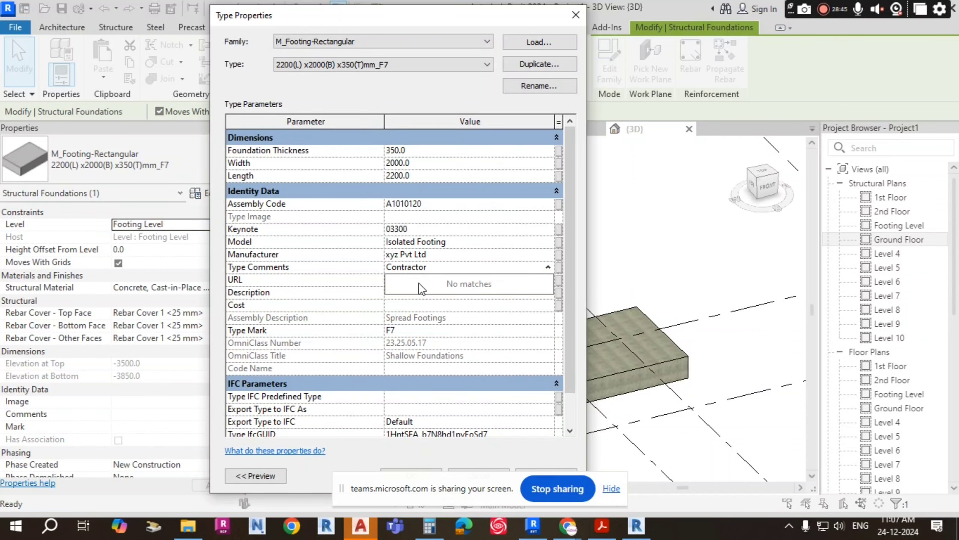
click(419, 282)
click(418, 281)
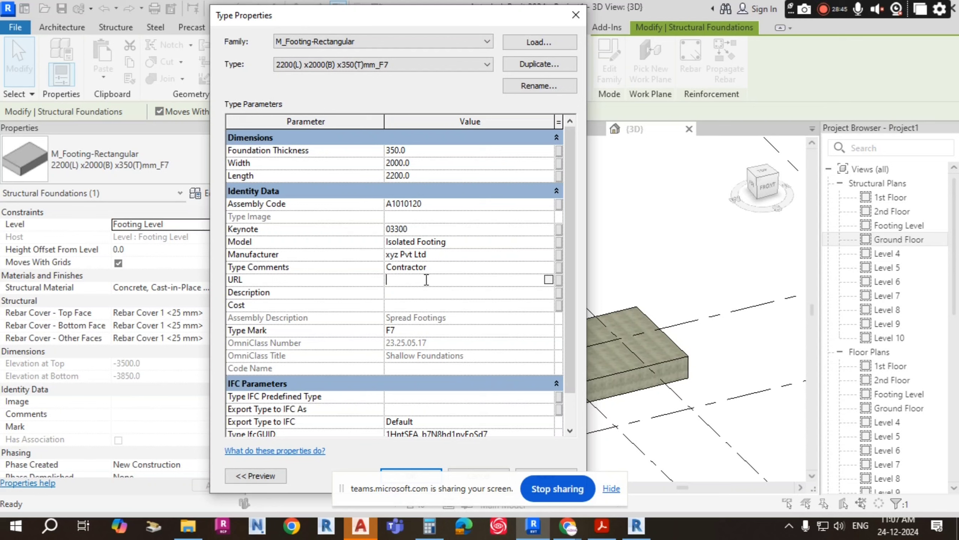
text(xy)
text(z.com)
text(www.)
double_click(453, 281)
click(434, 292)
text(jvavosavioijwivj)
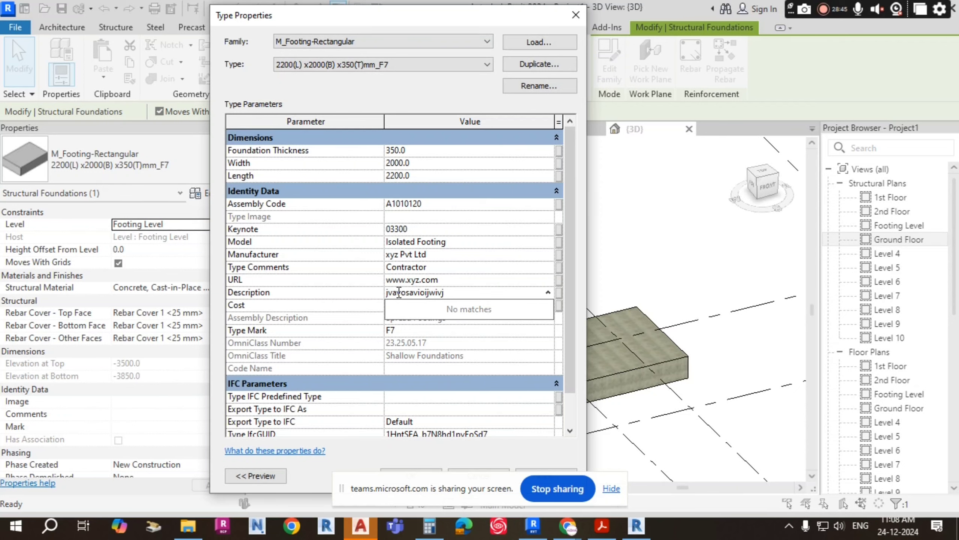
Step: Set the Cost of the F7 footing type to 3000, apply the type properties and deselect the footing
click(440, 306)
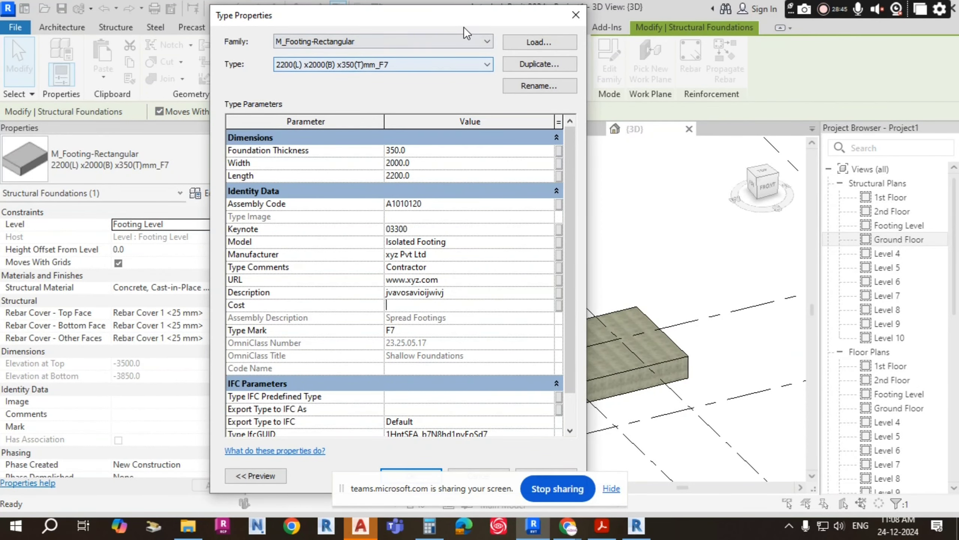
drag(463, 27, 348, 27)
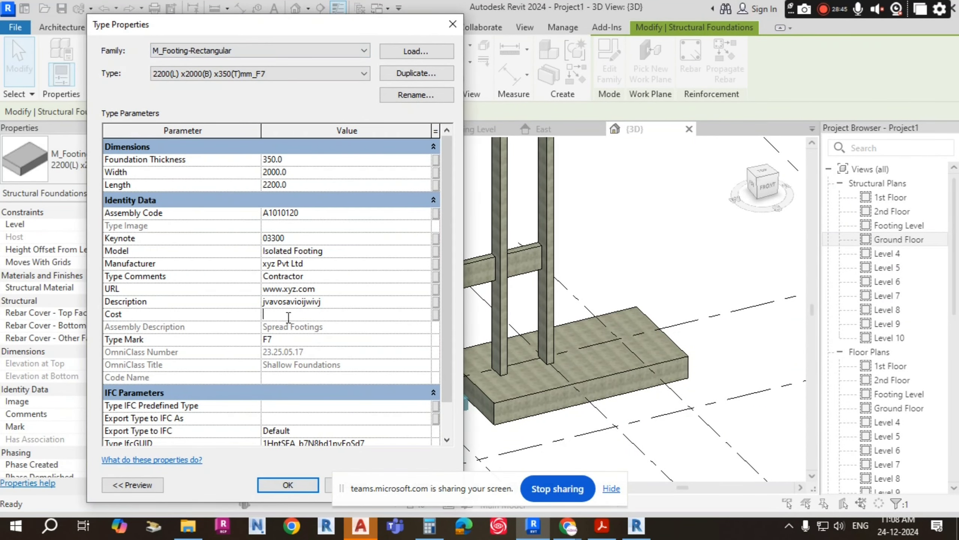
drag(385, 30, 837, 24)
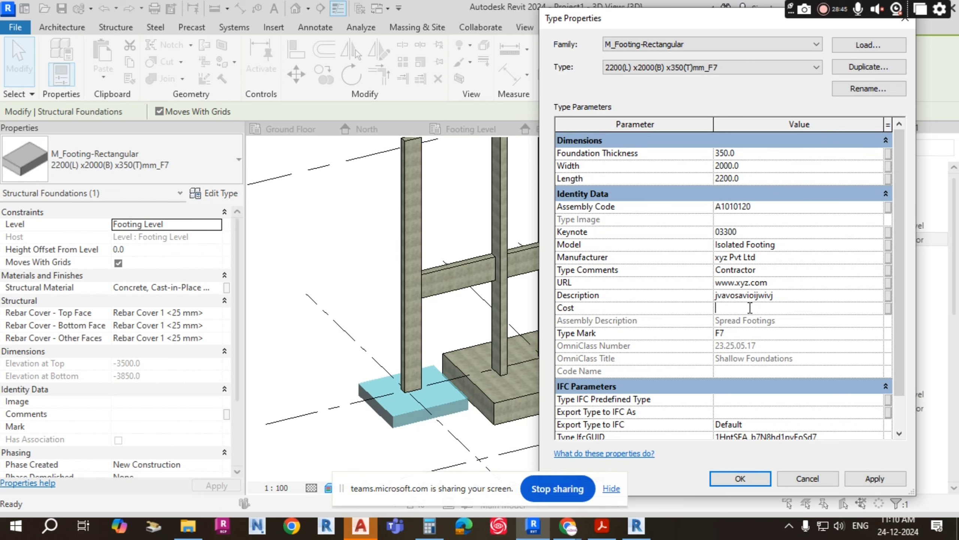
text(3000)
key(Return)
click(753, 308)
click(785, 296)
click(775, 306)
drag(755, 311, 714, 308)
drag(746, 308, 716, 309)
scroll(739, 258, down, 1)
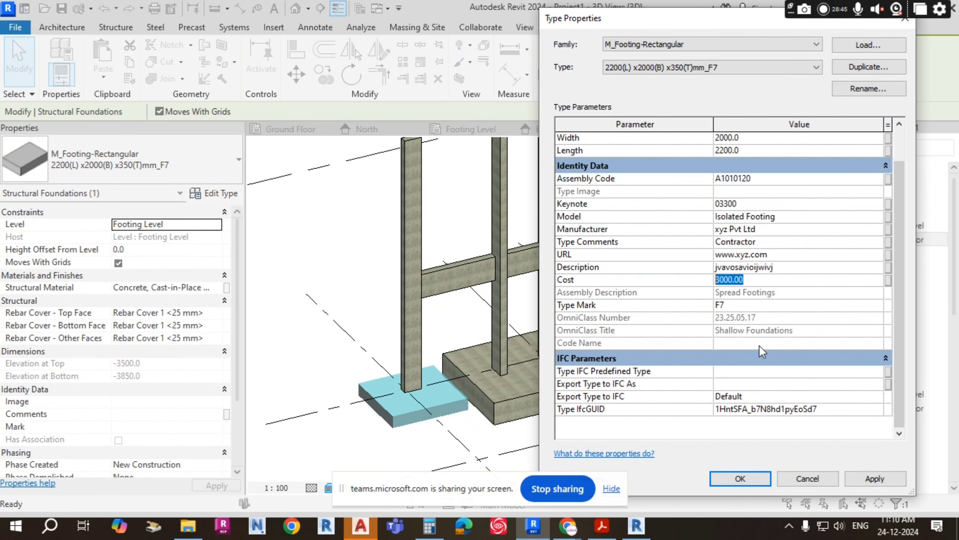
click(745, 475)
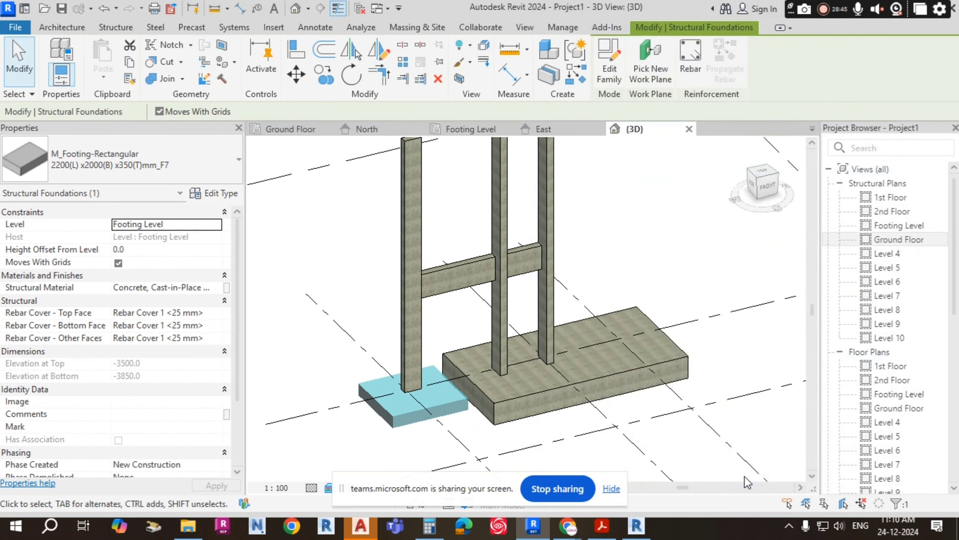
key(Escape)
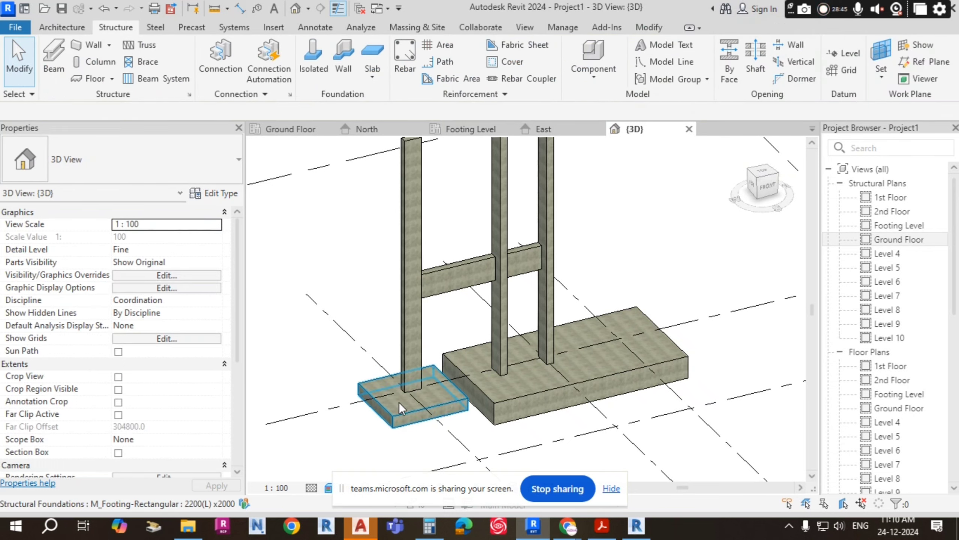
Step: Reopen the F7 footing's type properties to check the stored identity data, leaving them without changes
click(400, 409)
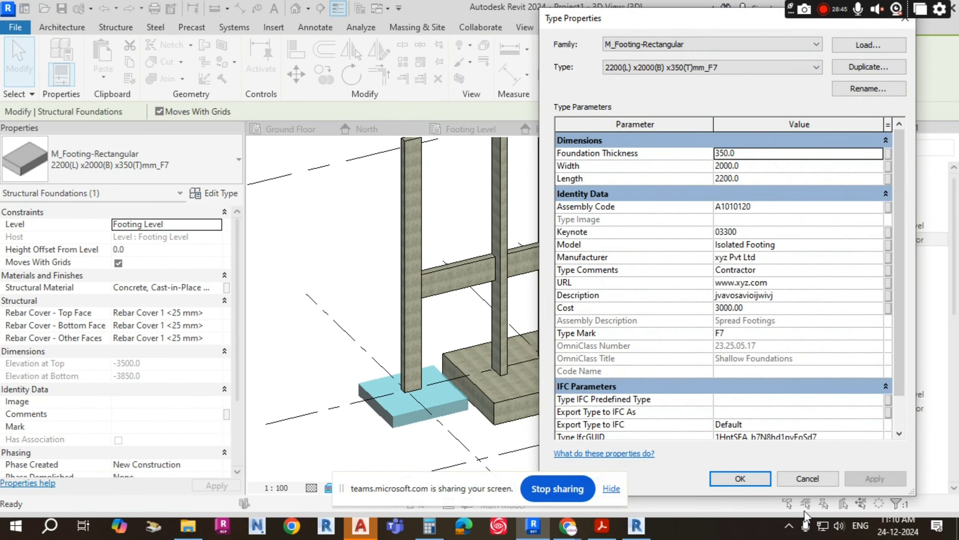
click(807, 478)
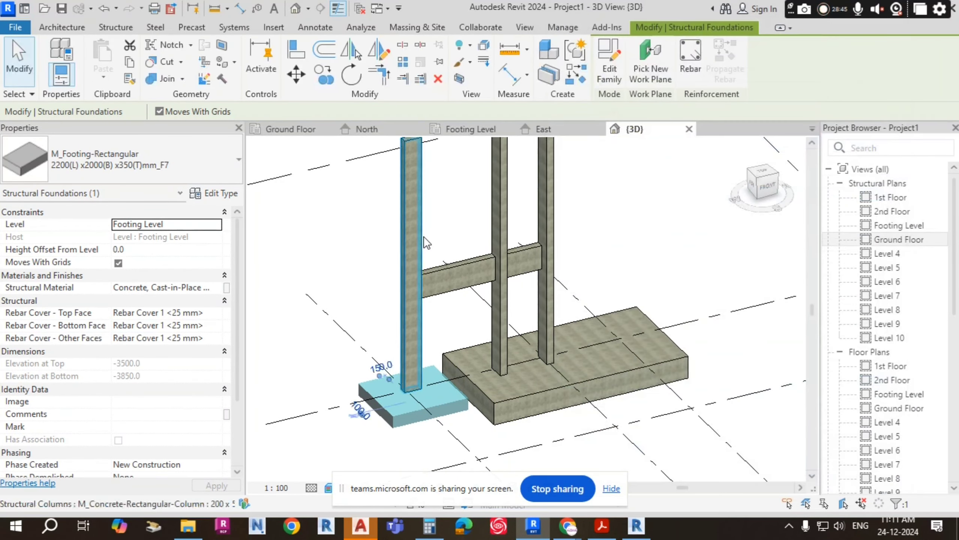
click(367, 191)
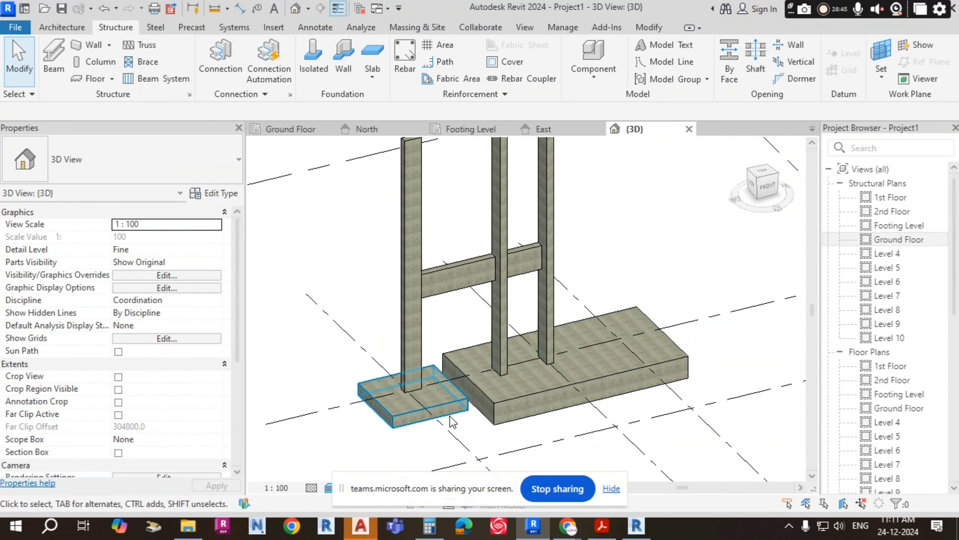
click(428, 404)
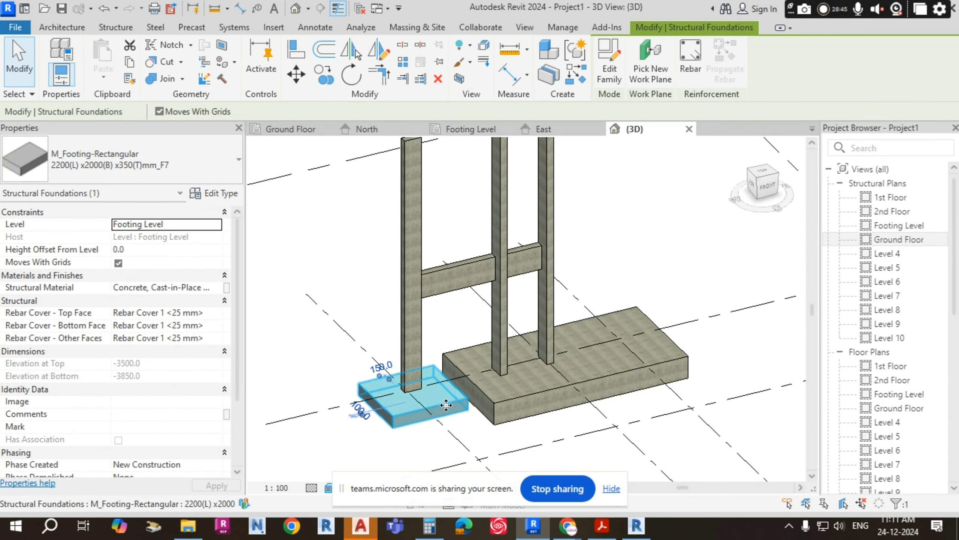
click(433, 325)
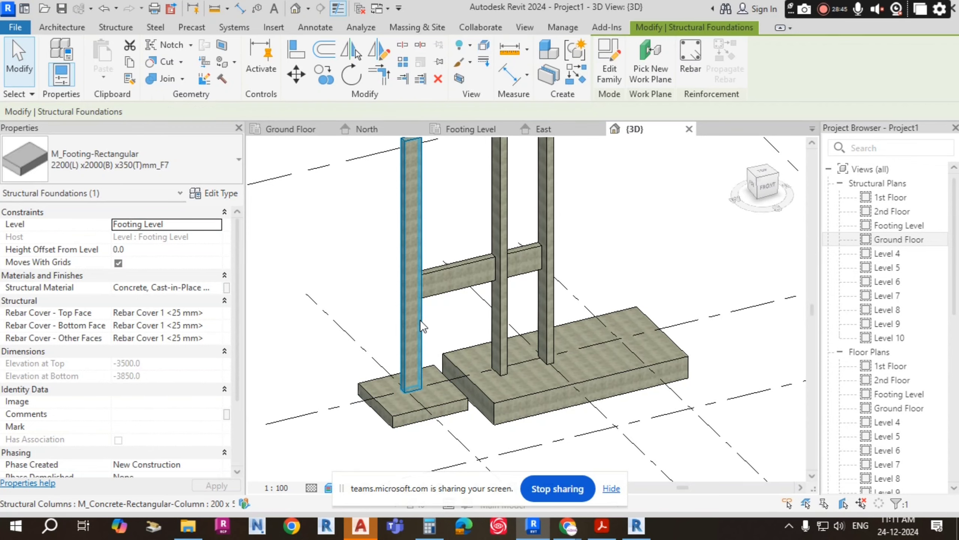
Step: Inspect the type properties of the C1 column standing on the F7 footing
click(419, 319)
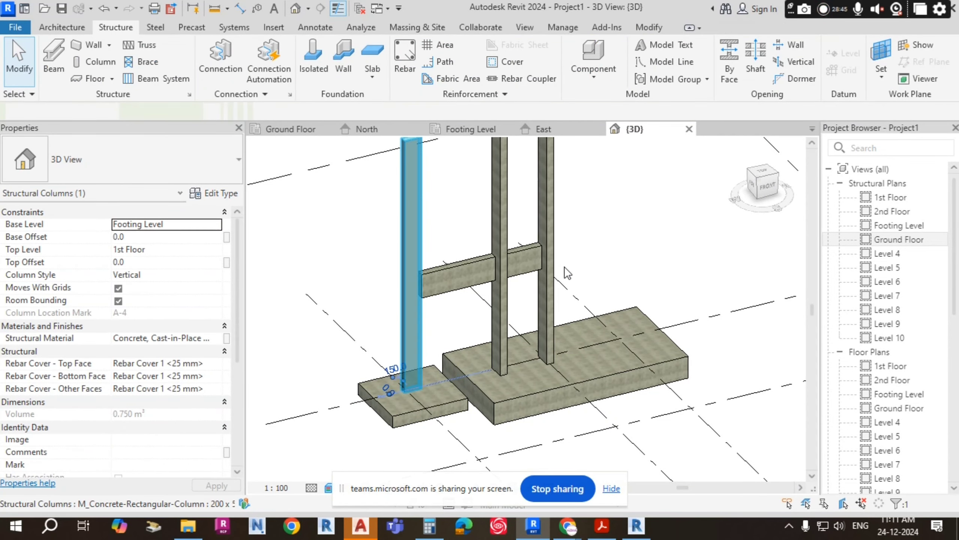
click(231, 195)
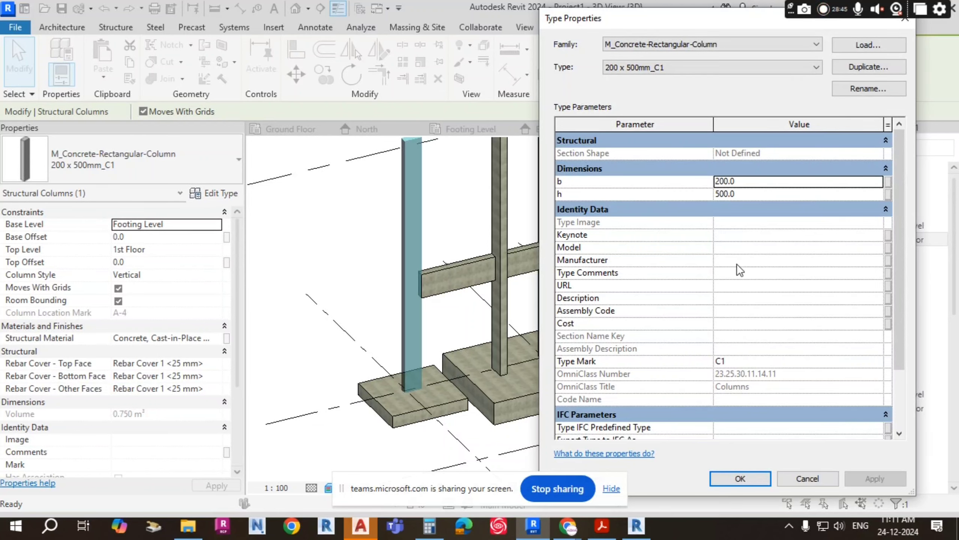
click(736, 478)
Step: Open the type properties of the TB1 tie beam beside the C1 column, with its Assembly Code ready for editing
click(458, 265)
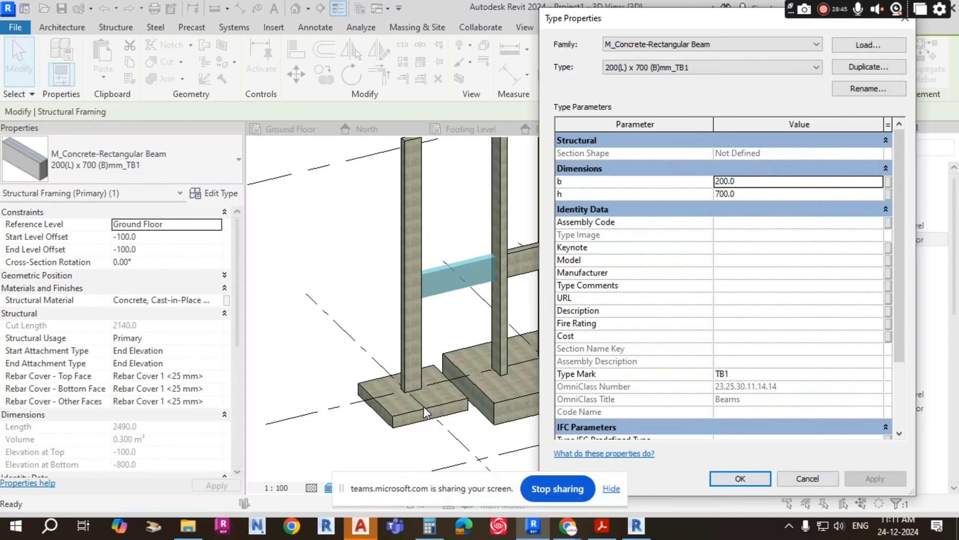
click(817, 223)
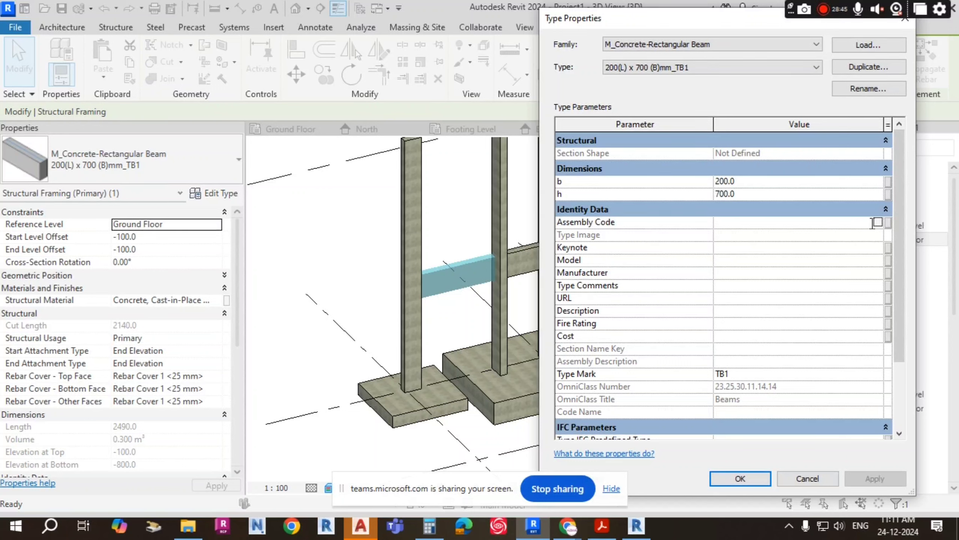